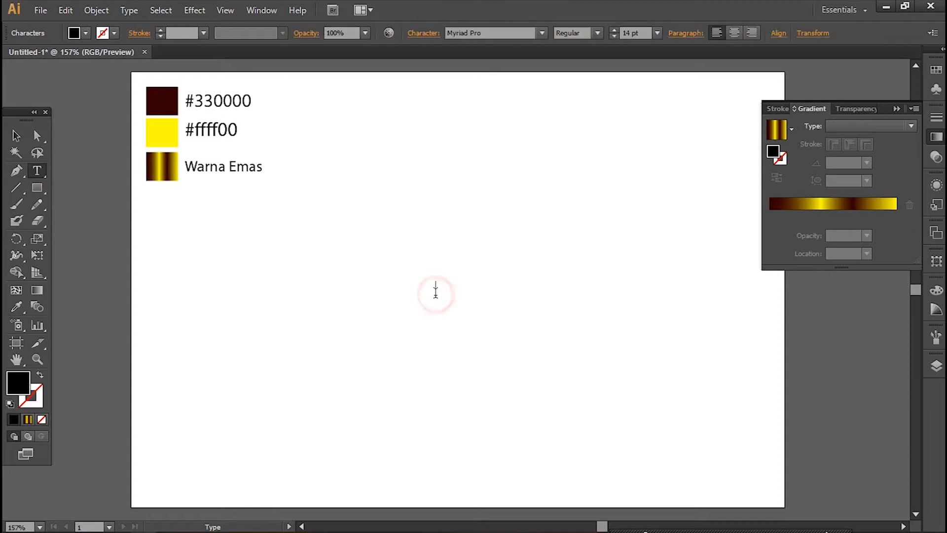
Set the GOLD text's font size to 93 pt and move it toward the artboard's centre.
{"action": "left_click_drag", "start_coordinate": [476, 289], "coordinate": [413, 287]}
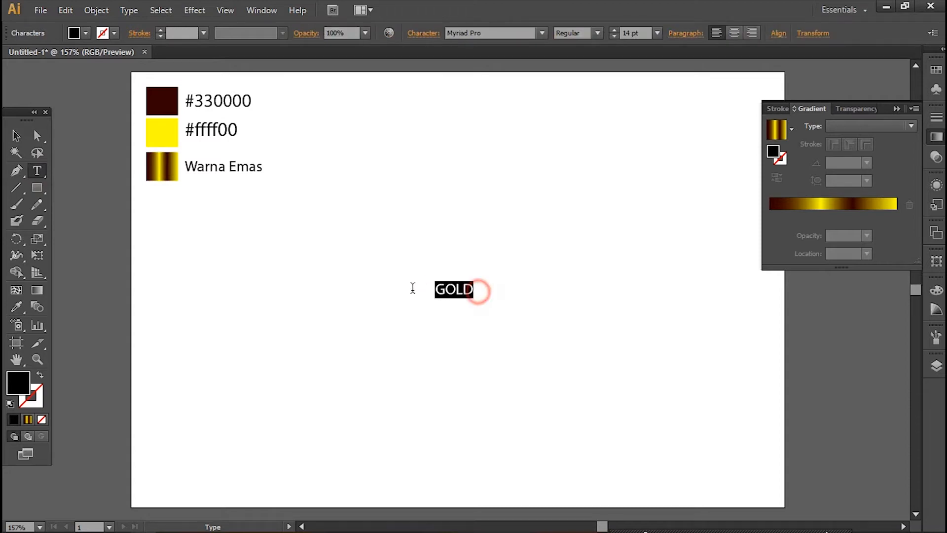
{"action": "left_click", "coordinate": [640, 34]}
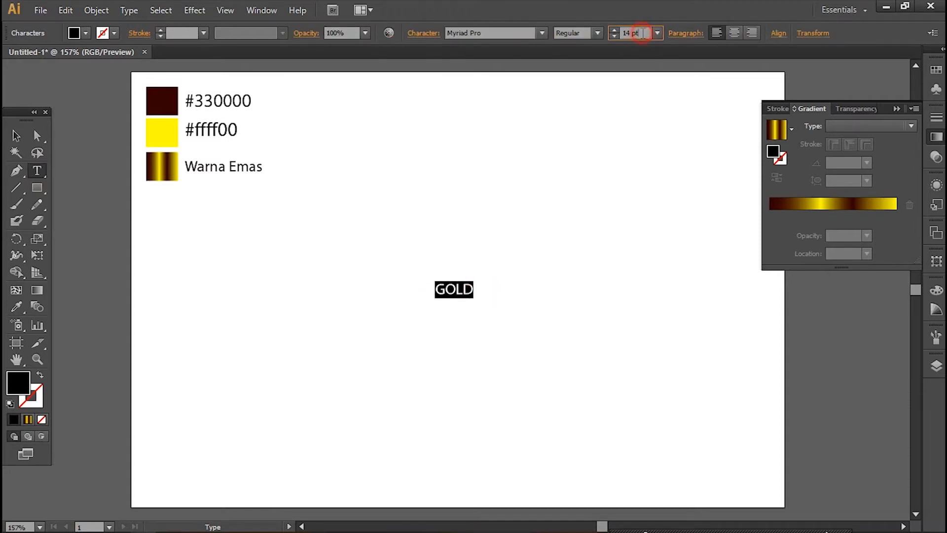
{"action": "scroll", "coordinate": [639, 33], "scroll_direction": "up", "scroll_amount": 19}
{"action": "scroll", "coordinate": [639, 33], "scroll_direction": "up", "scroll_amount": 20}
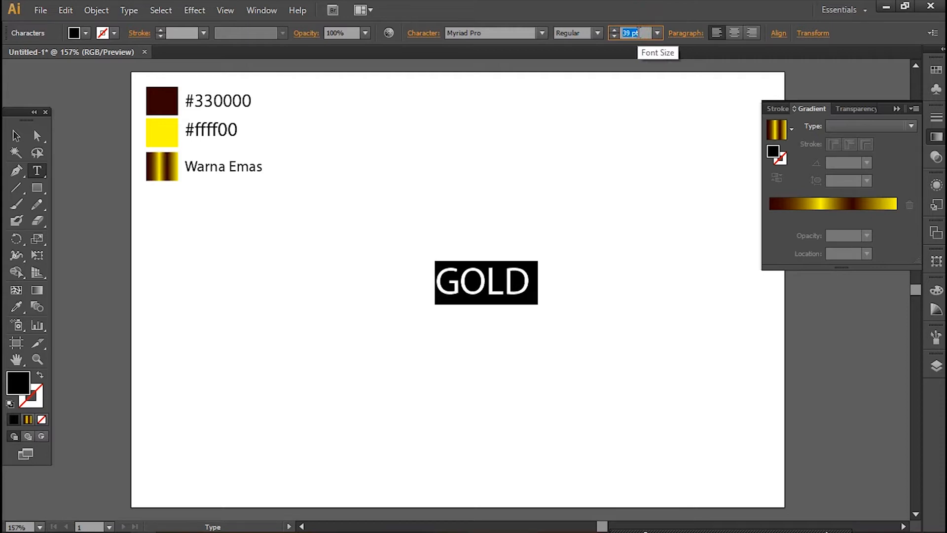
{"action": "scroll", "coordinate": [636, 32], "scroll_direction": "up", "scroll_amount": 20}
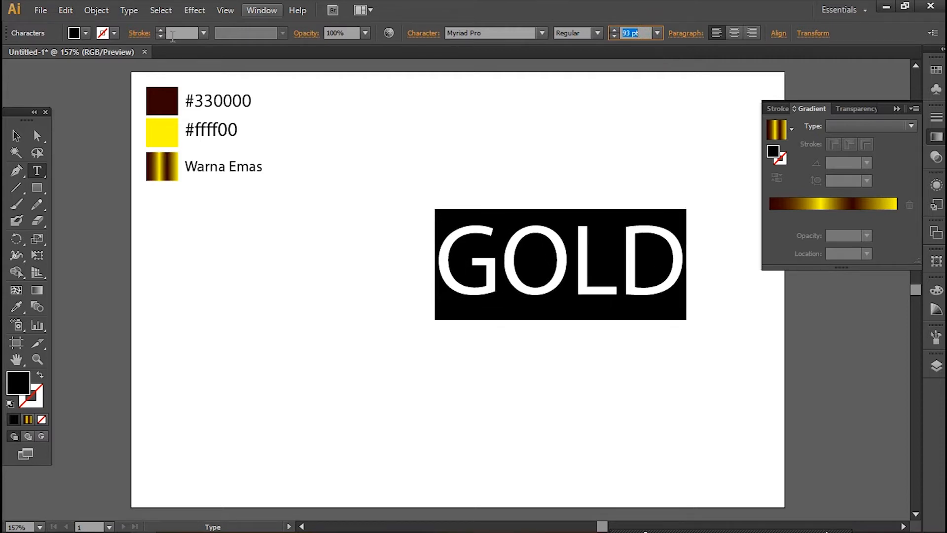
{"action": "left_click", "coordinate": [16, 135]}
{"action": "left_click_drag", "start_coordinate": [571, 295], "coordinate": [499, 337]}
Change the entire GOLD text's font to Arial Bold.
{"action": "left_click", "coordinate": [33, 171]}
{"action": "left_click_drag", "start_coordinate": [356, 316], "coordinate": [523, 325]}
{"action": "key", "text": "ctrl+z"}
{"action": "left_click", "coordinate": [367, 303]}
{"action": "key", "text": "ctrl+a"}
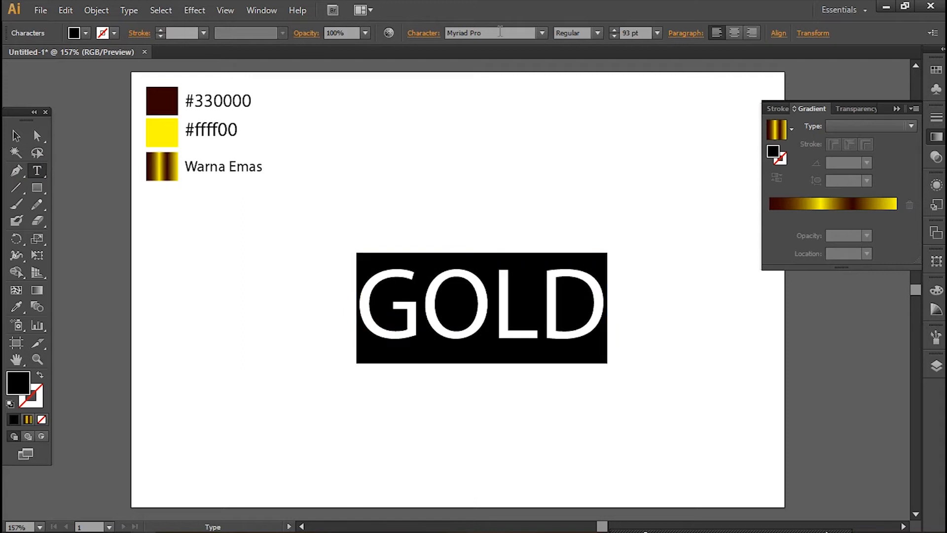
{"action": "left_click", "coordinate": [500, 33]}
{"action": "key", "text": "Return"}
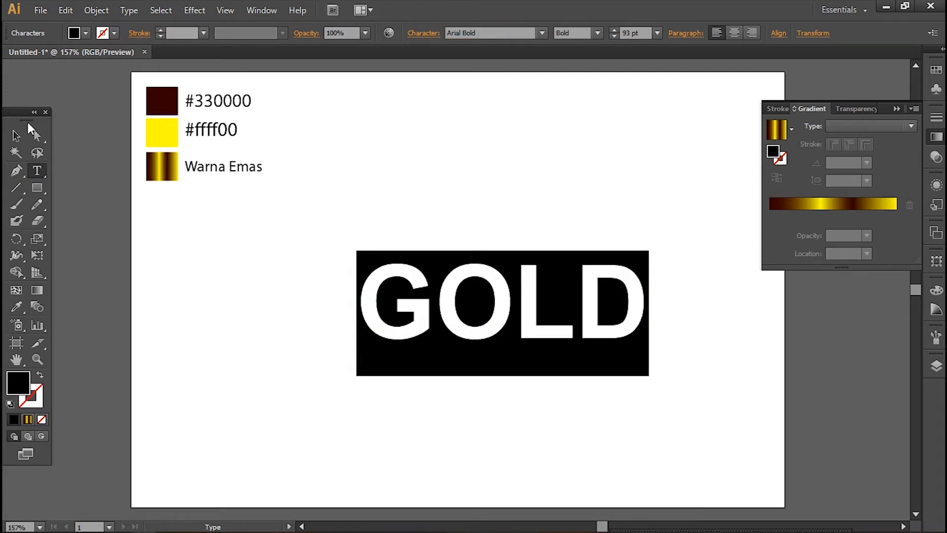
Shift the GOLD text slightly up and left, and convert it to outlines.
{"action": "left_click", "coordinate": [17, 135]}
{"action": "left_click_drag", "start_coordinate": [527, 321], "coordinate": [503, 300]}
{"action": "right_click", "coordinate": [513, 304]}
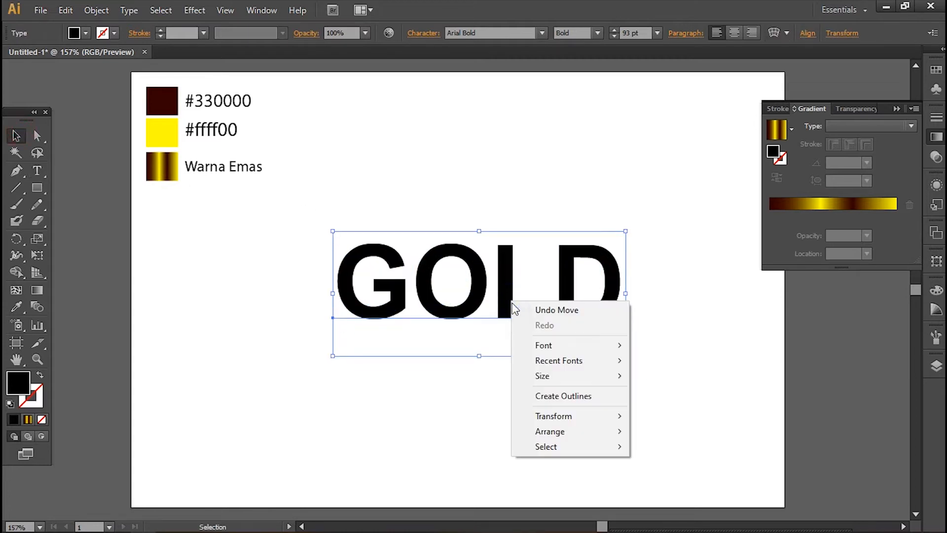
{"action": "left_click", "coordinate": [533, 392]}
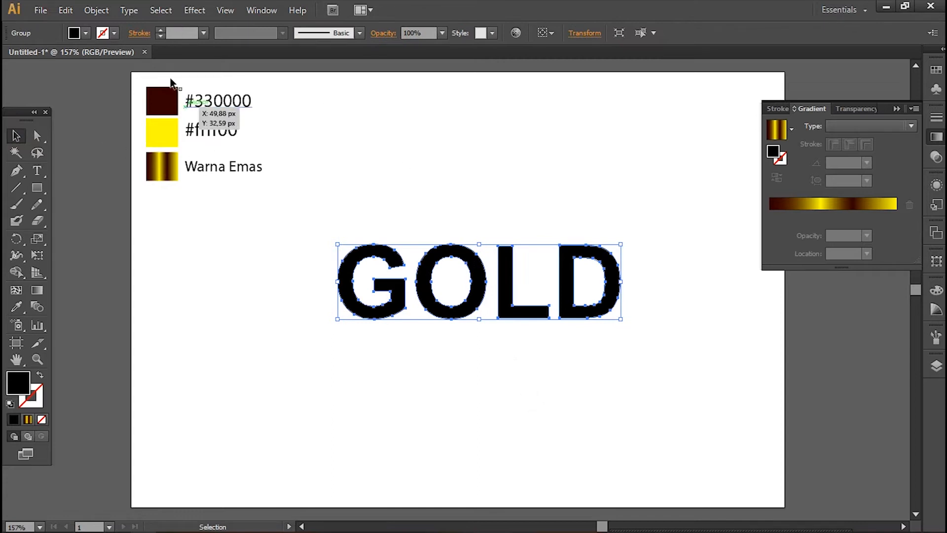
{"action": "left_click_drag", "start_coordinate": [123, 78], "coordinate": [276, 187]}
{"action": "left_click", "coordinate": [357, 145]}
{"action": "left_click", "coordinate": [200, 10]}
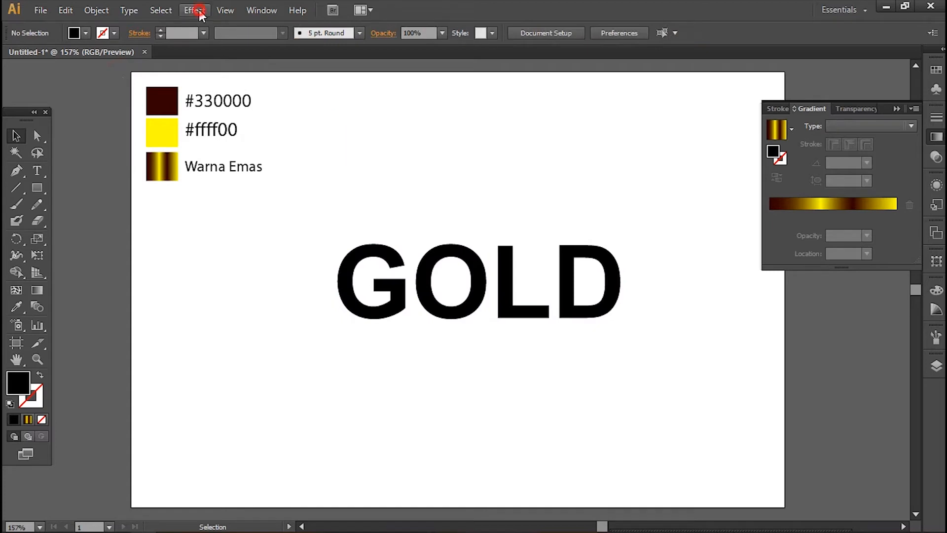
{"action": "left_click", "coordinate": [475, 192]}
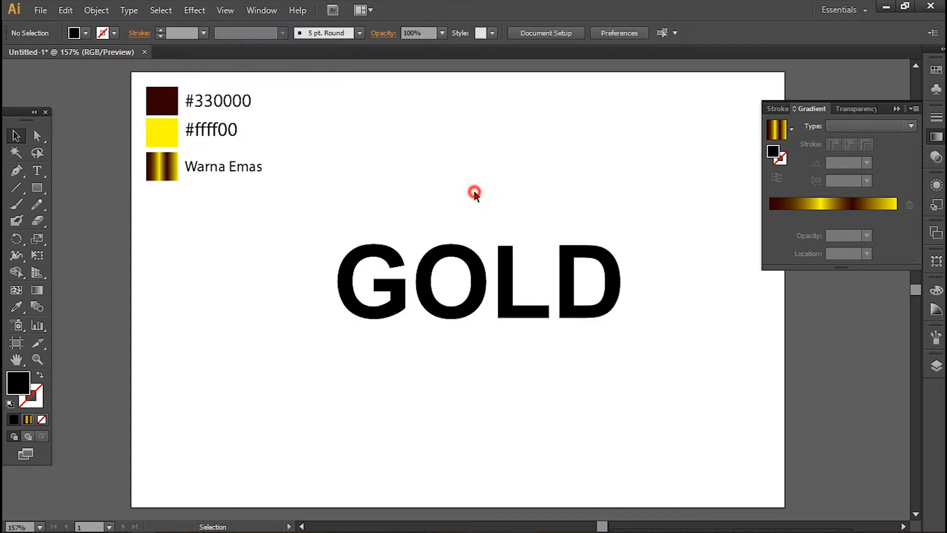
{"action": "left_click", "coordinate": [434, 279]}
{"action": "left_click", "coordinate": [200, 10]}
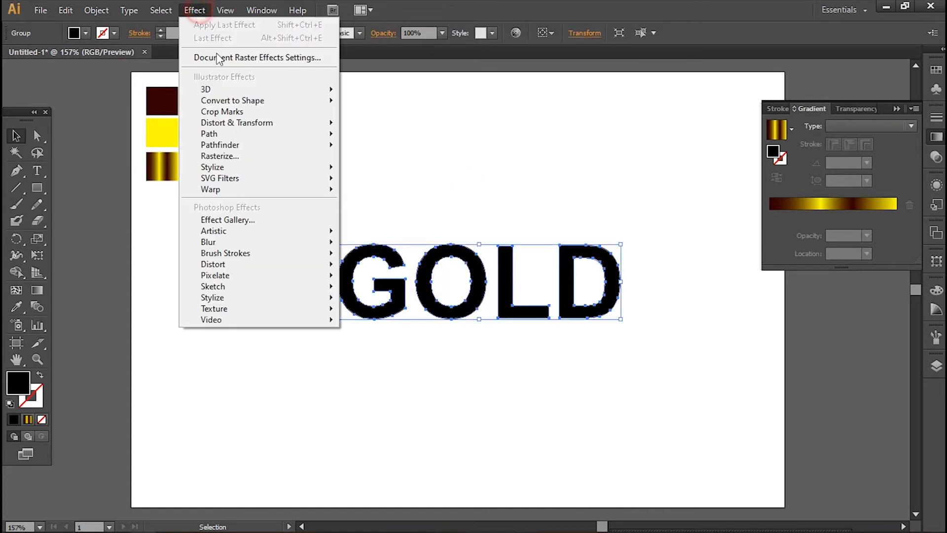
{"action": "mouse_move", "coordinate": [333, 96]}
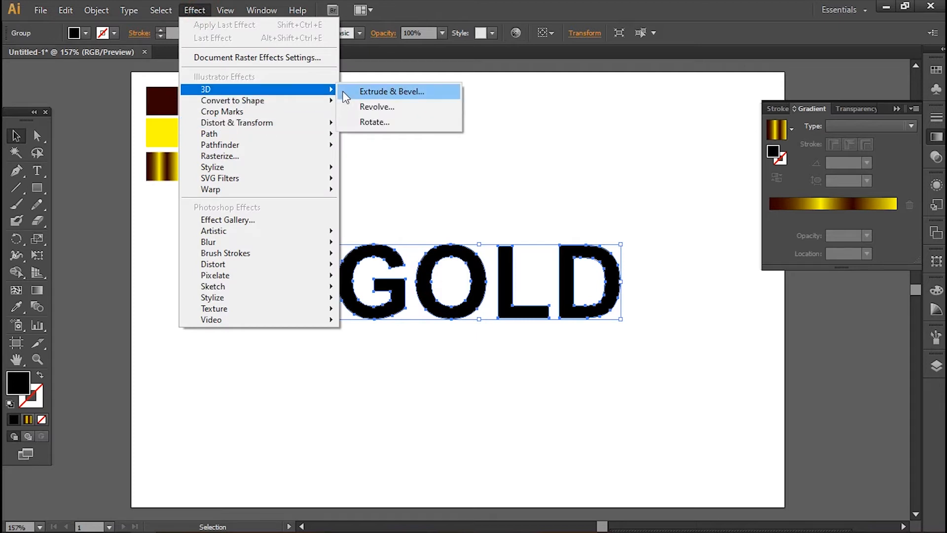
{"action": "left_click", "coordinate": [390, 91]}
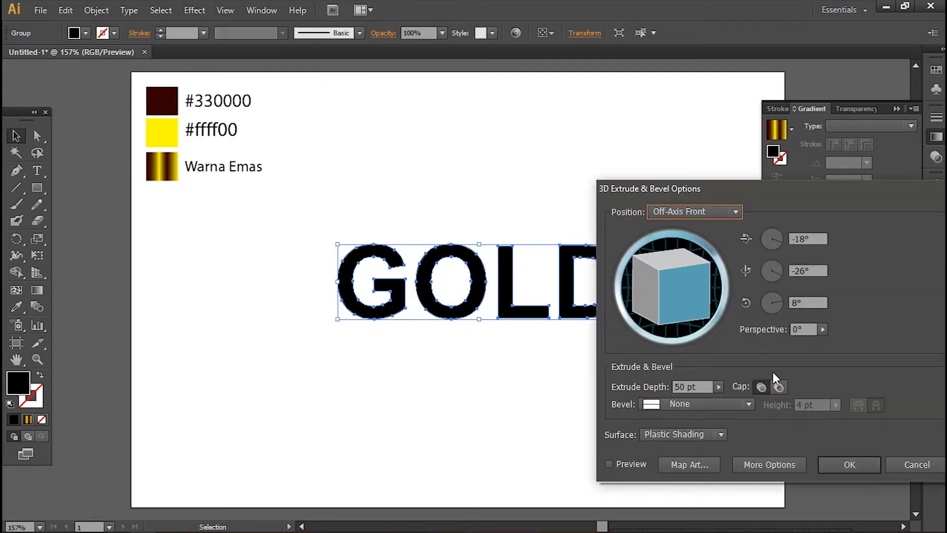
{"action": "left_click", "coordinate": [912, 468]}
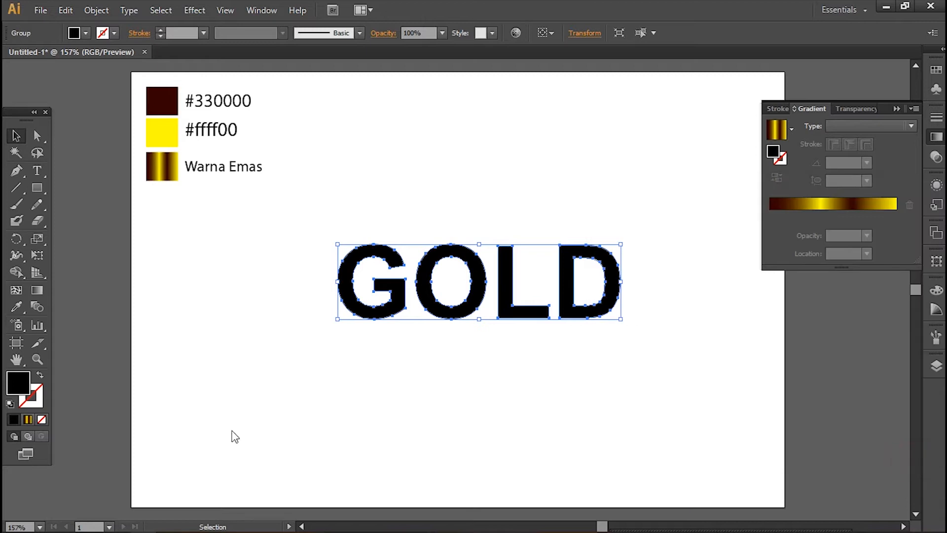
Change the fill of the outlined GOLD letters to magenta #cc0099.
{"action": "left_click", "coordinate": [15, 380]}
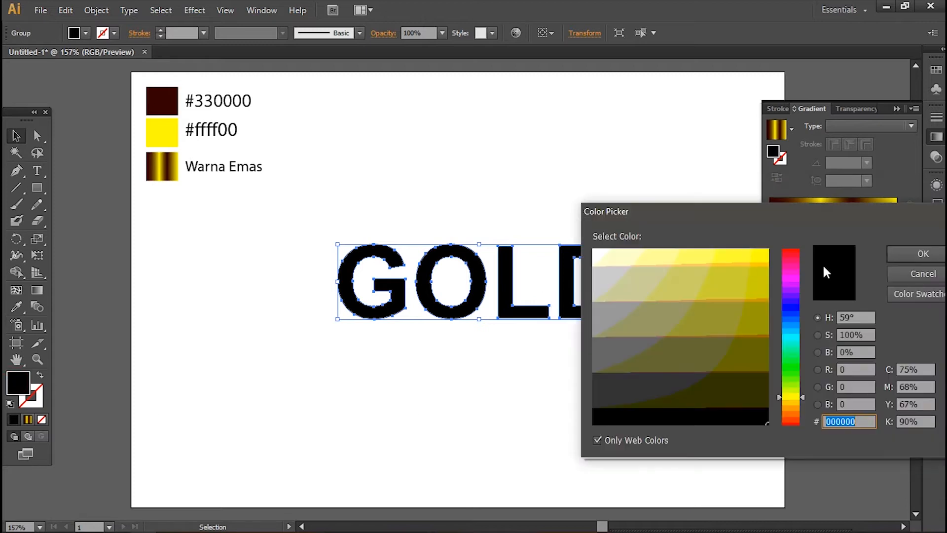
{"action": "left_click", "coordinate": [788, 277]}
{"action": "left_click", "coordinate": [763, 277]}
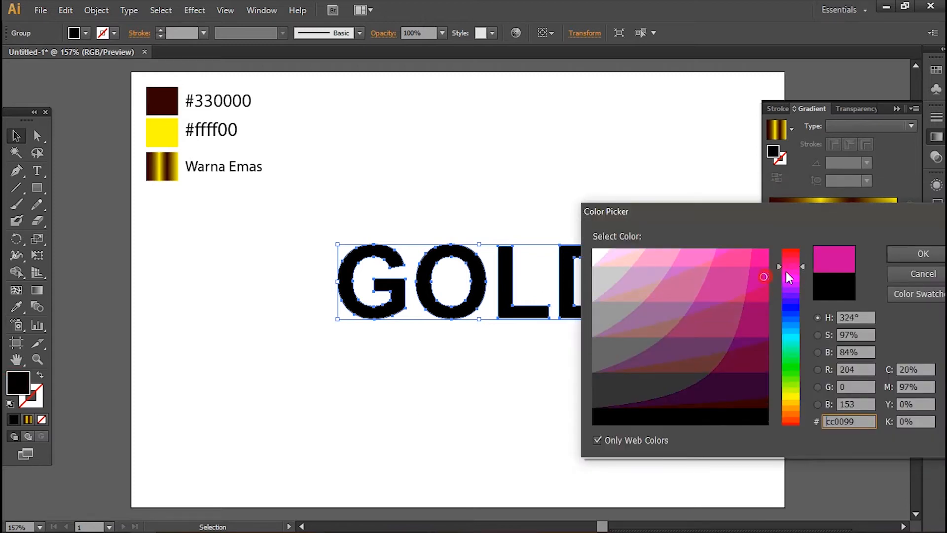
{"action": "left_click", "coordinate": [898, 254]}
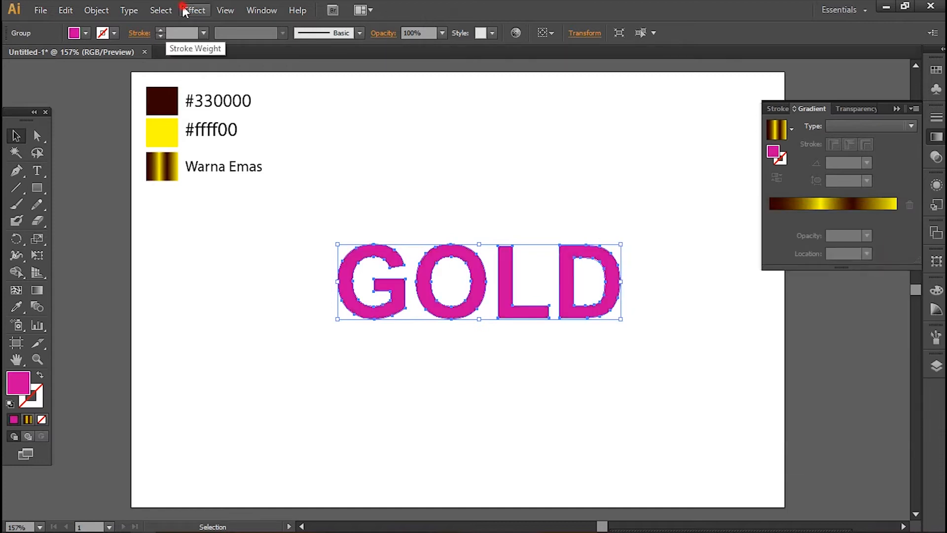
Start a 3D Extrude & Bevel effect on the GOLD letters with the Y and Z rotations set to 0°.
{"action": "left_click", "coordinate": [193, 10]}
{"action": "mouse_move", "coordinate": [297, 91]}
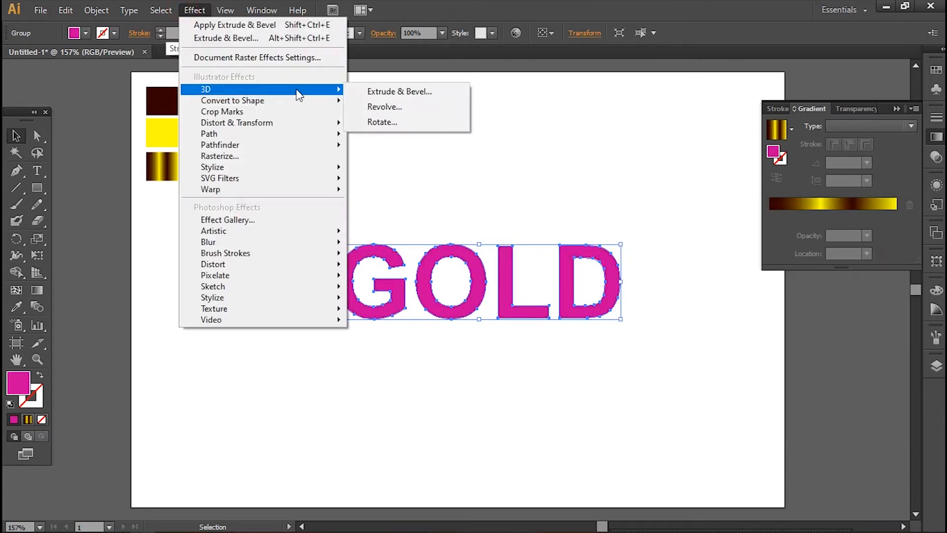
{"action": "left_click", "coordinate": [356, 91]}
{"action": "left_click", "coordinate": [810, 273]}
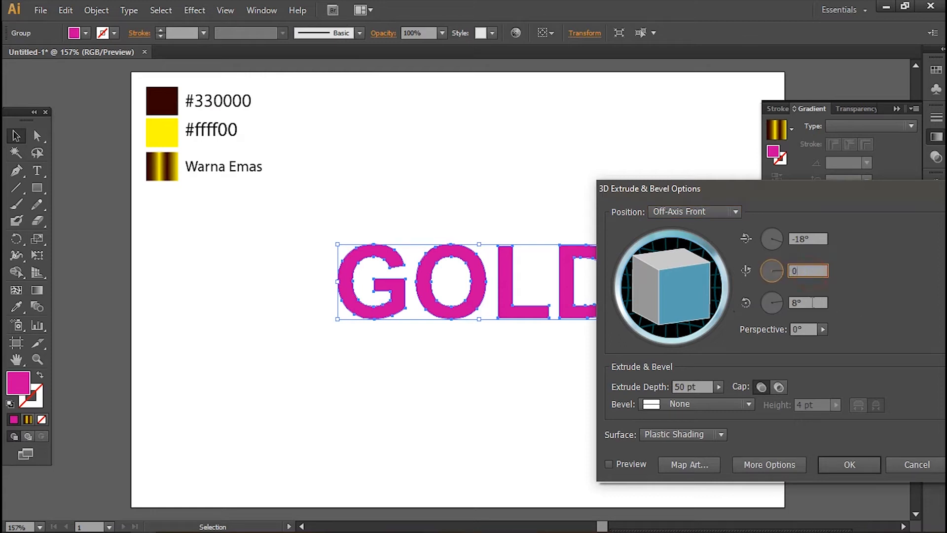
{"action": "type", "text": "0"}
{"action": "key", "text": "Tab"}
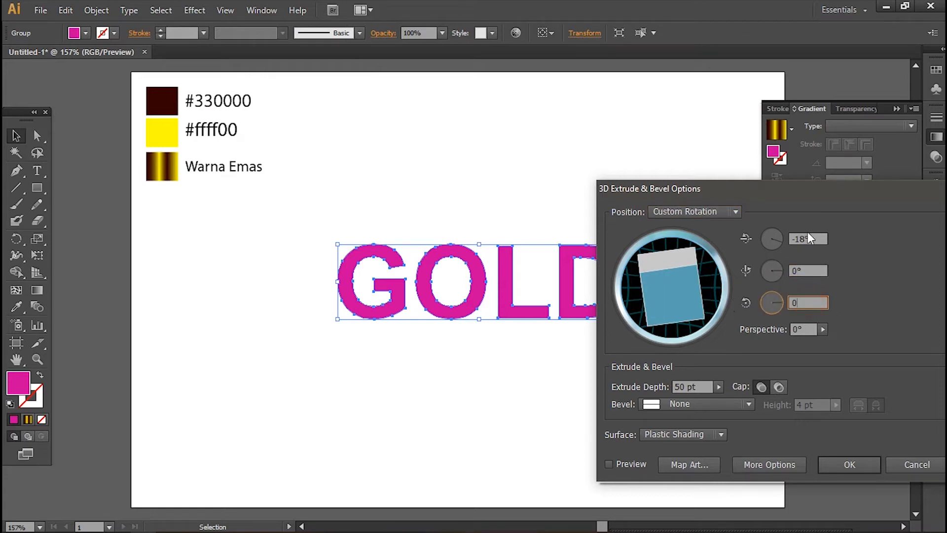
{"action": "type", "text": "0"}
Turn on the effect's preview and set the rotation around the X axis to 12°.
{"action": "left_click", "coordinate": [812, 238]}
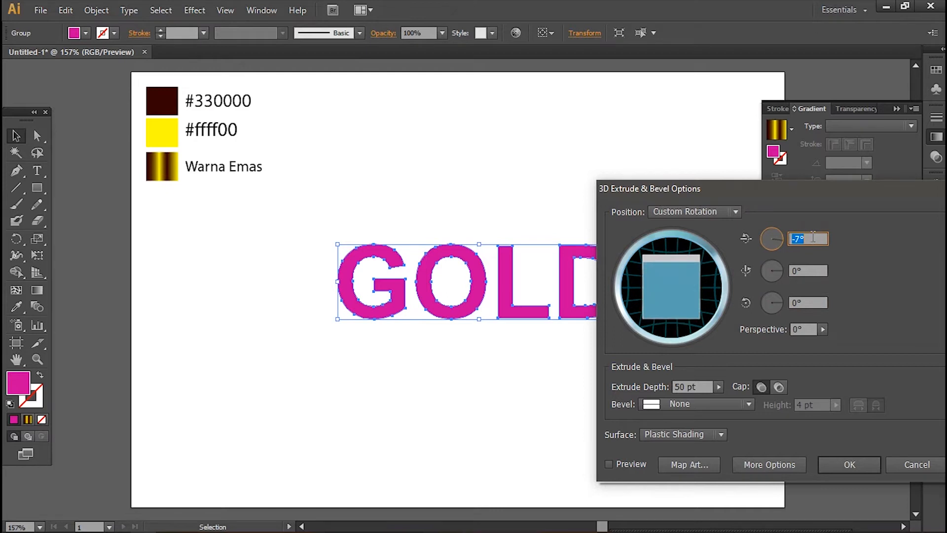
{"action": "left_click", "coordinate": [632, 464]}
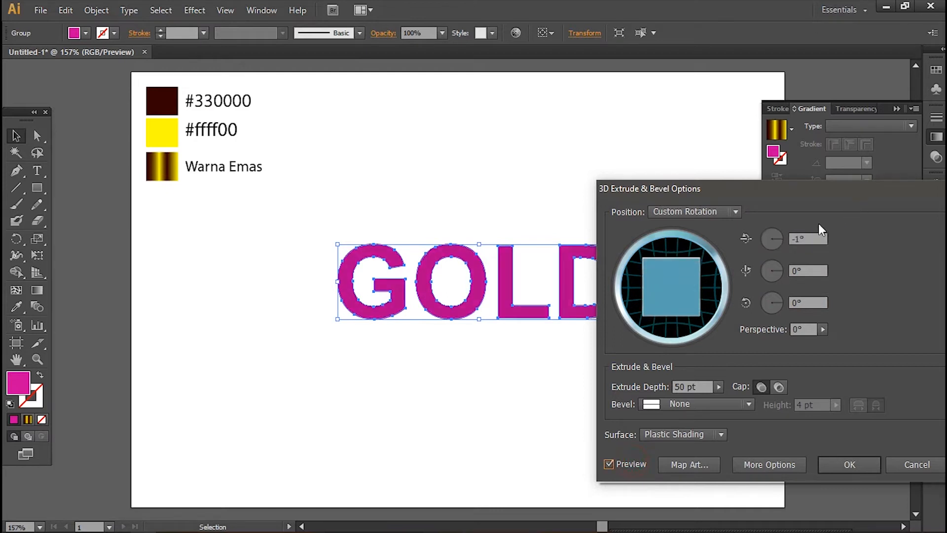
{"action": "left_click", "coordinate": [811, 238]}
{"action": "type", "text": "16"}
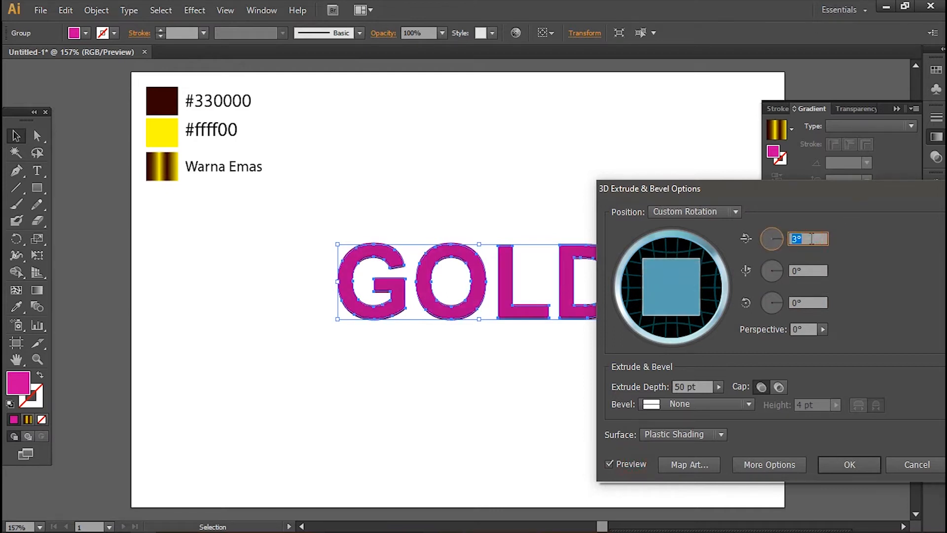
{"action": "key", "text": "Down"}
{"action": "key", "text": "Down"}
{"action": "key", "text": "Down"}
{"action": "key", "text": "Down"}
Set the 3D effect's rotation around the Y axis to -11°.
{"action": "left_click", "coordinate": [805, 269]}
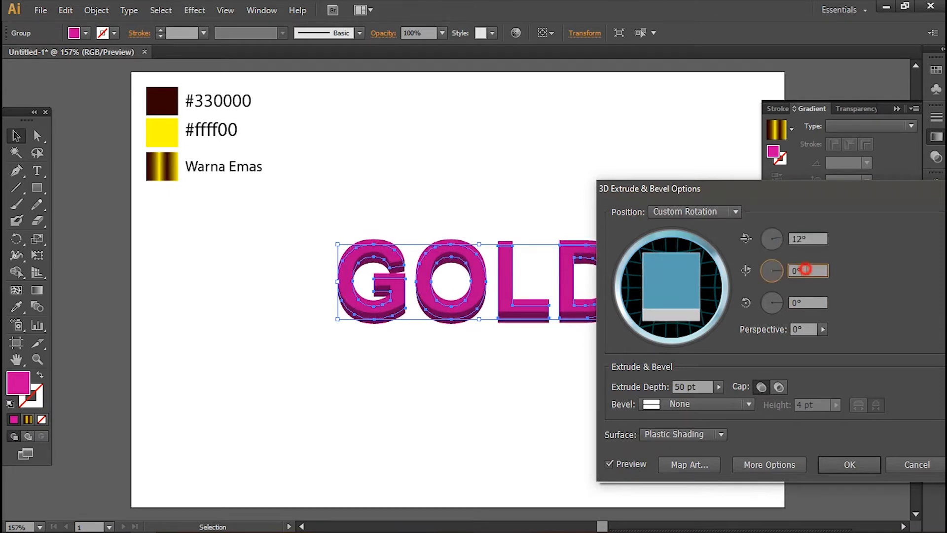
{"action": "key", "text": "Down"}
{"action": "key", "text": "Down"}
{"action": "key", "text": "Down"}
{"action": "key", "text": "Down"}
{"action": "key", "text": "Down"}
{"action": "key", "text": "Down"}
{"action": "key", "text": "Down"}
{"action": "key", "text": "Down"}
{"action": "key", "text": "Down"}
{"action": "key", "text": "Down"}
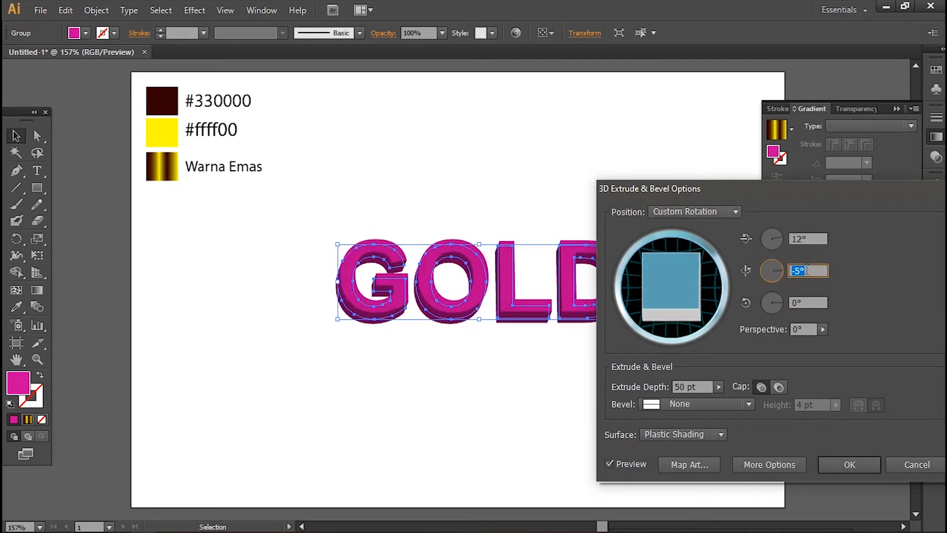
{"action": "key", "text": "Down"}
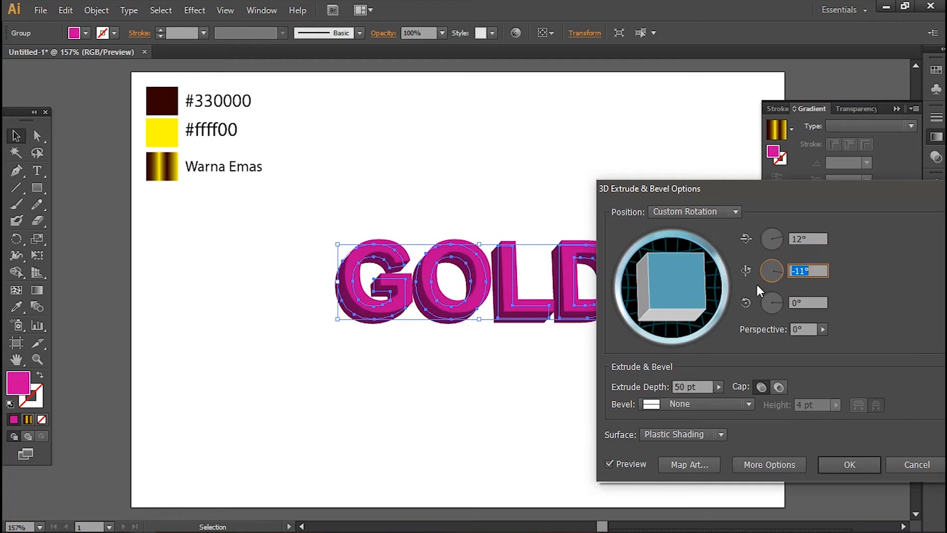
Reduce the extrude depth to 36 pt and apply the 3D effect to the letters.
{"action": "left_click", "coordinate": [706, 386]}
{"action": "key", "text": "Down"}
{"action": "key", "text": "Down"}
{"action": "key", "text": "Down"}
{"action": "key", "text": "Down"}
{"action": "key", "text": "Down"}
{"action": "key", "text": "Down"}
{"action": "key", "text": "Down"}
{"action": "key", "text": "Down"}
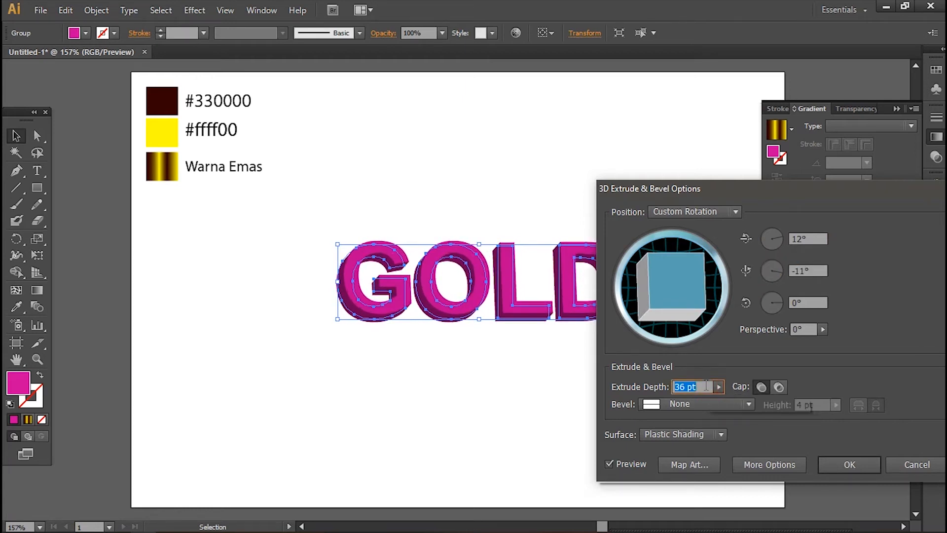
{"action": "left_click", "coordinate": [847, 465]}
Enlarge the 3D GOLD lettering and reposition it around the middle of the artboard.
{"action": "left_click", "coordinate": [565, 338]}
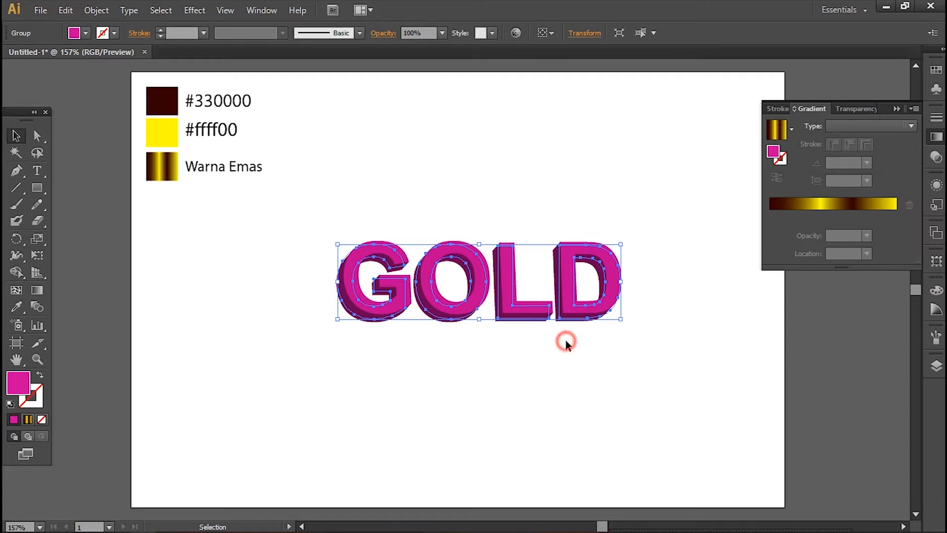
{"action": "left_click_drag", "start_coordinate": [339, 214], "coordinate": [498, 333]}
{"action": "left_click_drag", "start_coordinate": [622, 321], "coordinate": [680, 373]}
{"action": "left_click_drag", "start_coordinate": [623, 332], "coordinate": [613, 335]}
{"action": "left_click", "coordinate": [624, 387]}
Expand the appearance of the 3D GOLD lettering into editable paths.
{"action": "left_click", "coordinate": [459, 323]}
{"action": "left_click", "coordinate": [109, 10]}
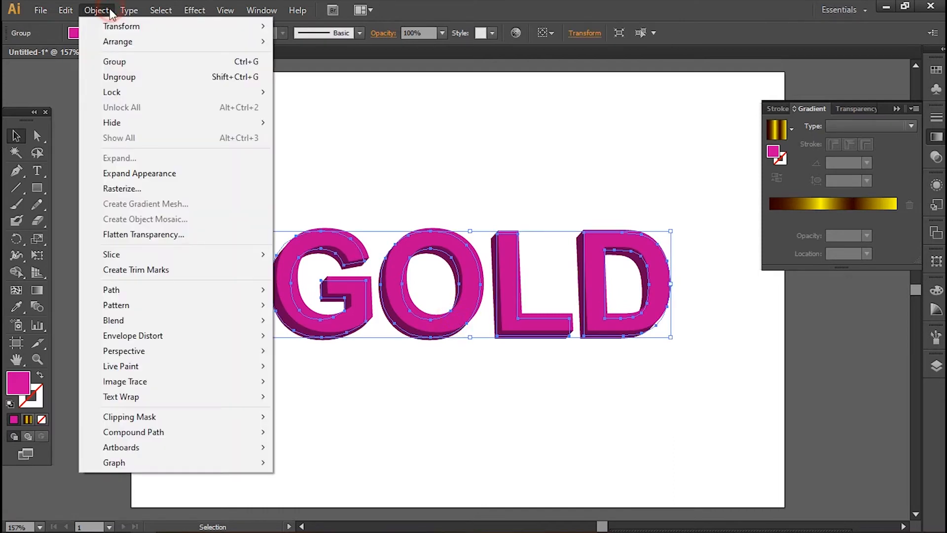
{"action": "left_click", "coordinate": [141, 173]}
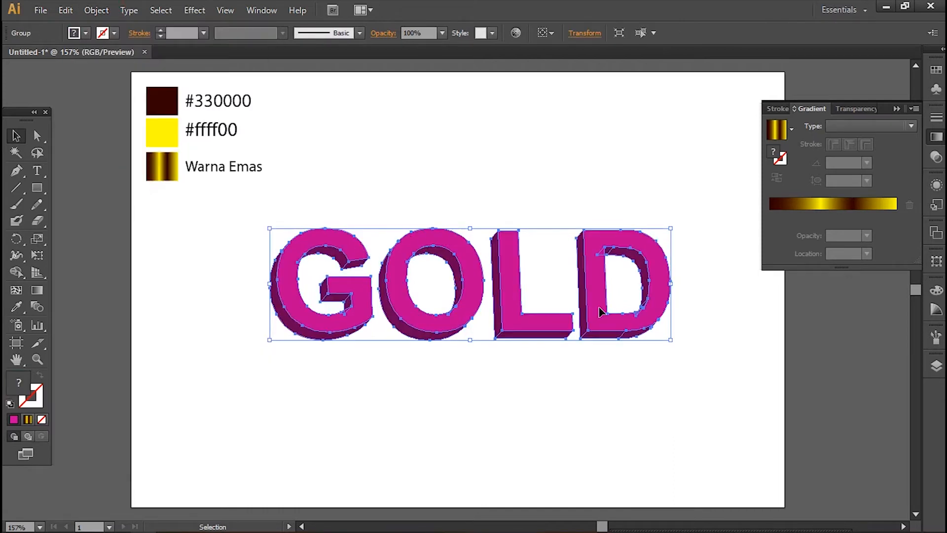
Ungroup the expanded GOLD lettering twice and deselect it.
{"action": "left_click", "coordinate": [570, 369]}
{"action": "right_click", "coordinate": [598, 333]}
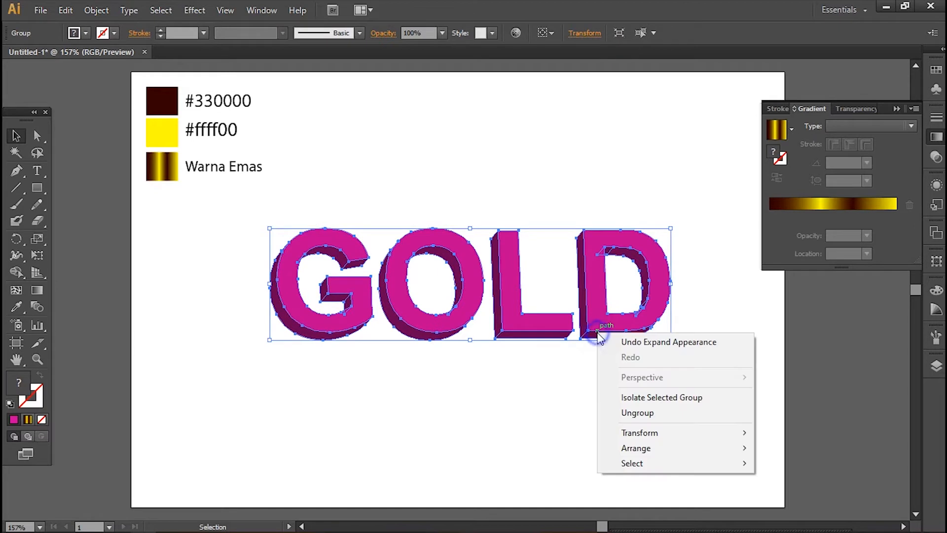
{"action": "left_click", "coordinate": [637, 415]}
{"action": "right_click", "coordinate": [605, 317]}
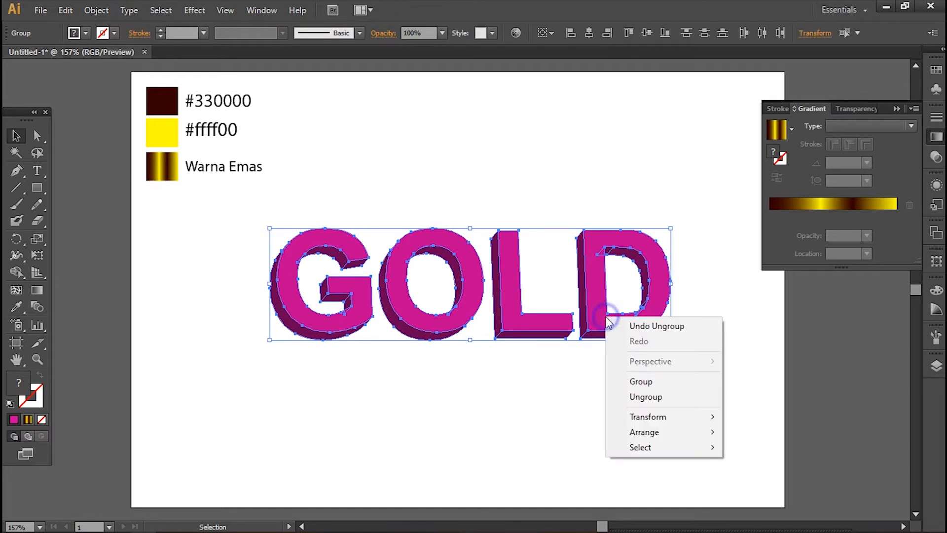
{"action": "left_click", "coordinate": [627, 398]}
{"action": "left_click", "coordinate": [599, 318]}
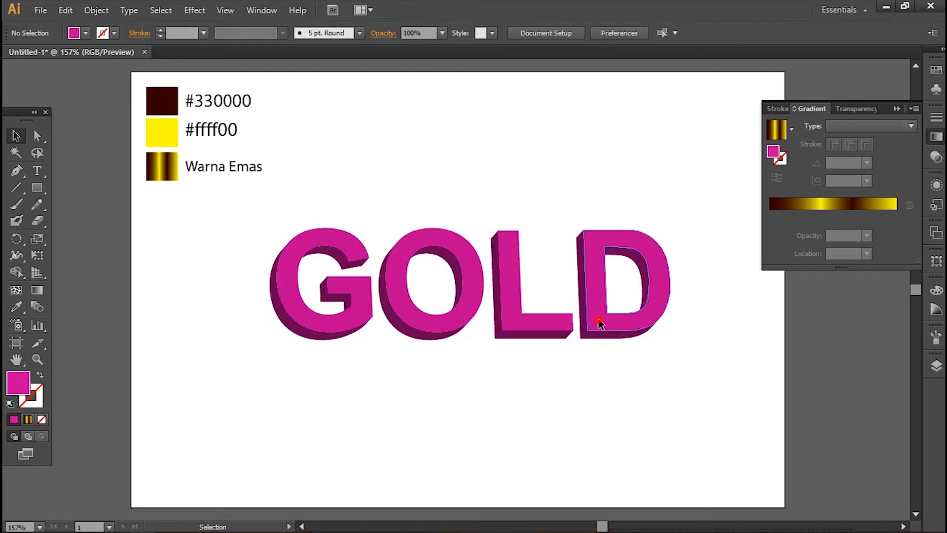
{"action": "left_click", "coordinate": [523, 401]}
Examine the separated side faces of the G and the first O by selecting them individually.
{"action": "left_click", "coordinate": [322, 258]}
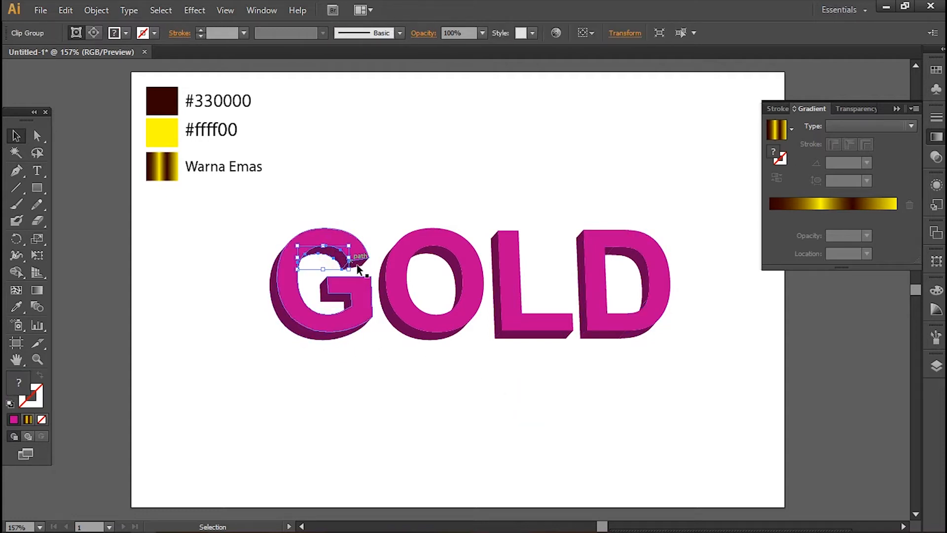
{"action": "left_click", "coordinate": [373, 340]}
{"action": "left_click", "coordinate": [319, 334]}
{"action": "left_click", "coordinate": [383, 378]}
{"action": "left_click", "coordinate": [417, 337]}
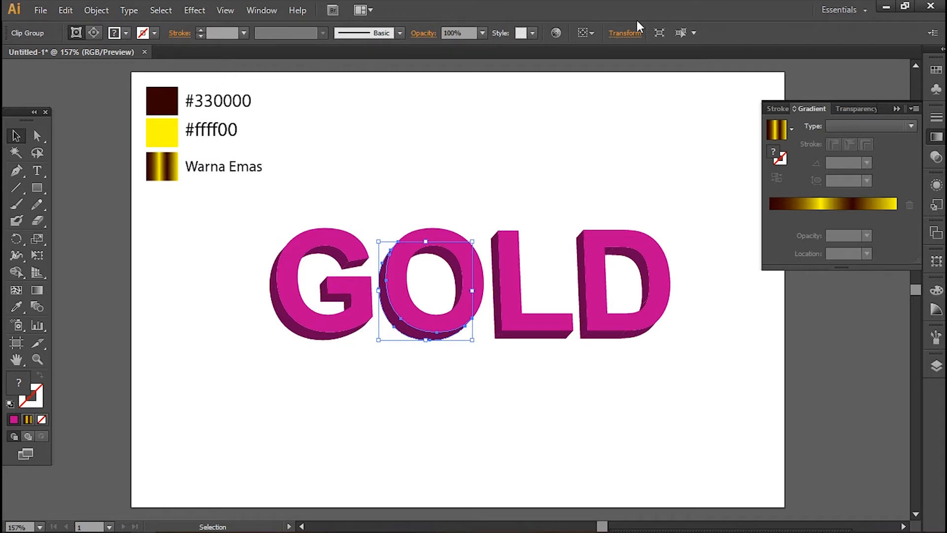
Show the Pathfinder panel and place it clear of the lettering.
{"action": "left_click", "coordinate": [263, 9]}
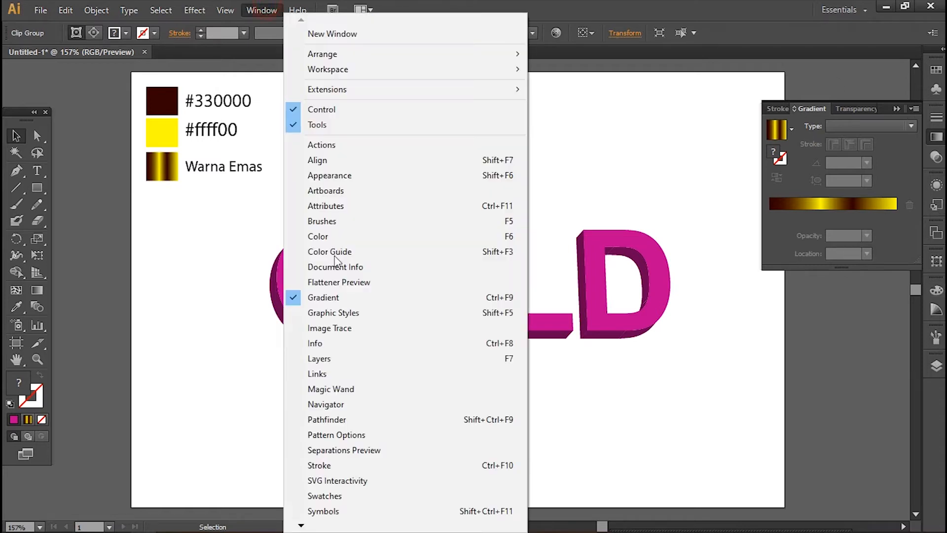
{"action": "left_click", "coordinate": [345, 421]}
{"action": "left_click", "coordinate": [522, 416]}
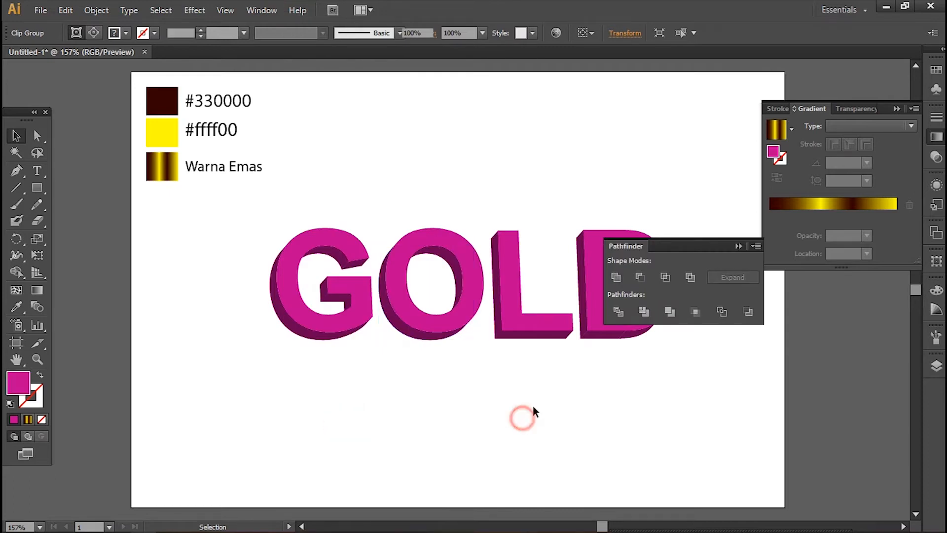
{"action": "left_click_drag", "start_coordinate": [667, 245], "coordinate": [739, 327]}
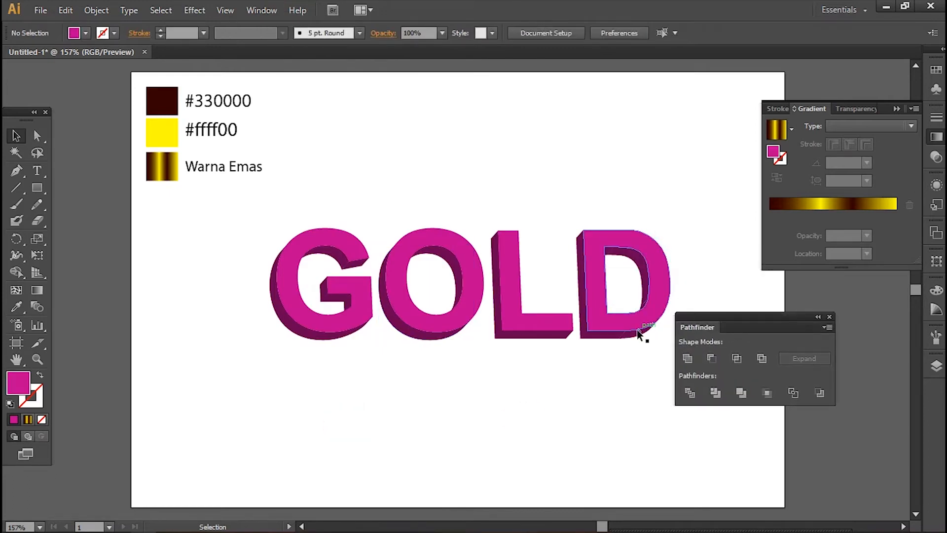
Unite the straight and curved side faces along the bottom of the D and deselect the merged shape.
{"action": "left_click", "coordinate": [638, 337]}
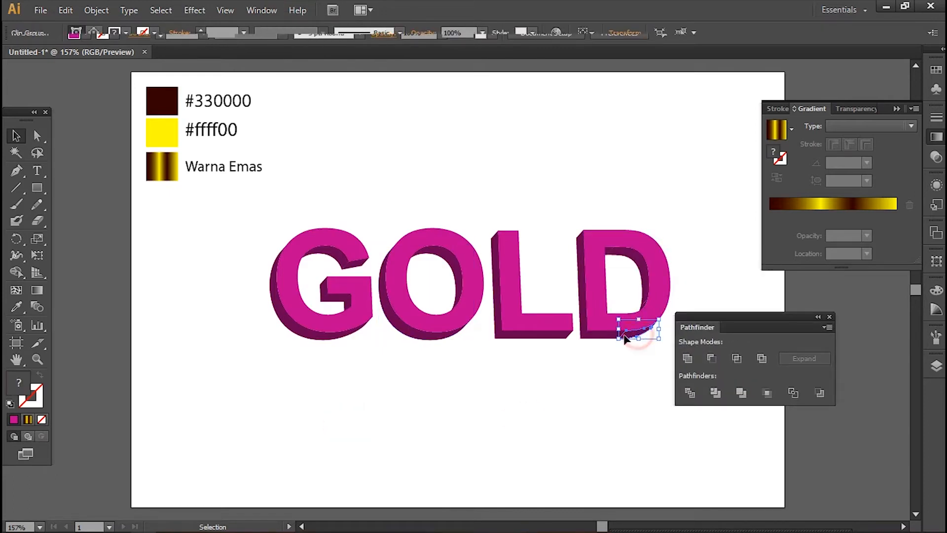
{"action": "left_click", "coordinate": [598, 338]}
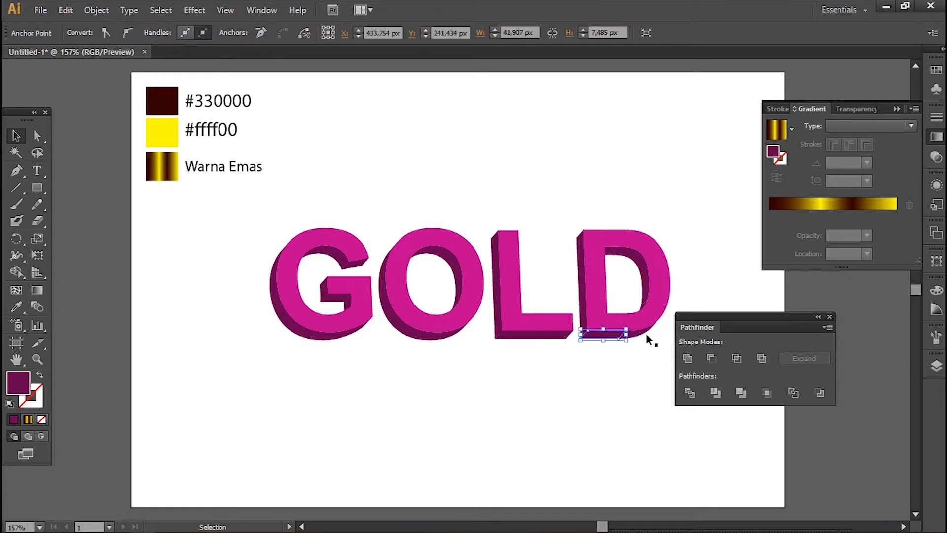
{"action": "left_click", "coordinate": [627, 340]}
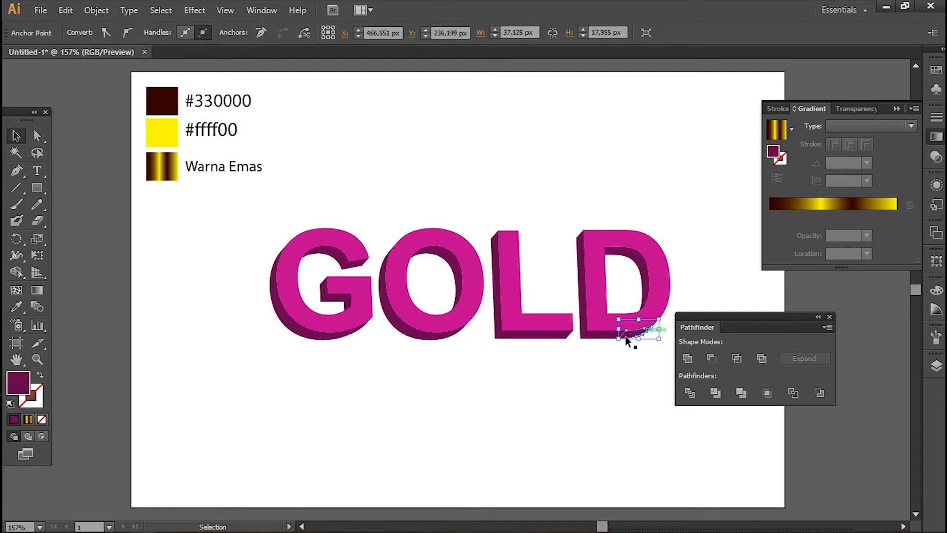
{"action": "left_click", "coordinate": [601, 339], "text": "shift"}
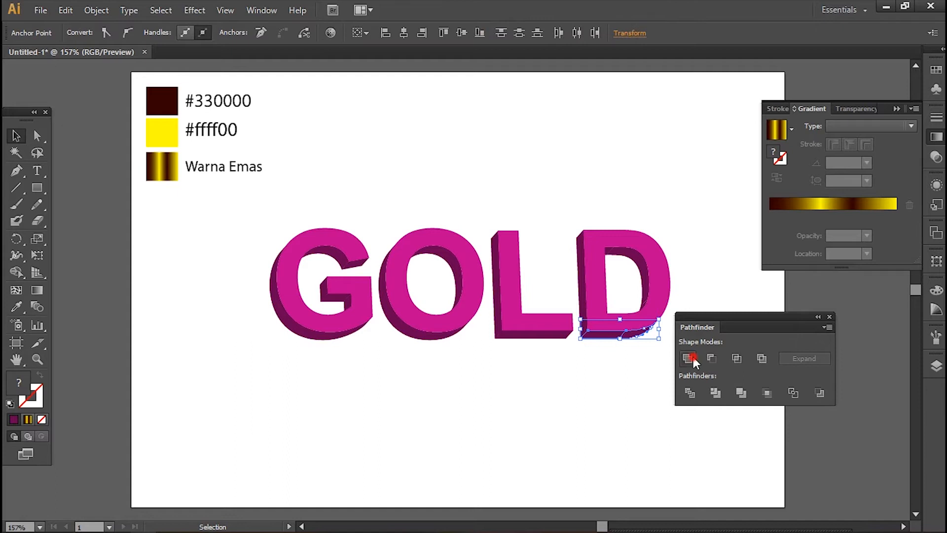
{"action": "left_click", "coordinate": [688, 358]}
{"action": "left_click", "coordinate": [611, 394]}
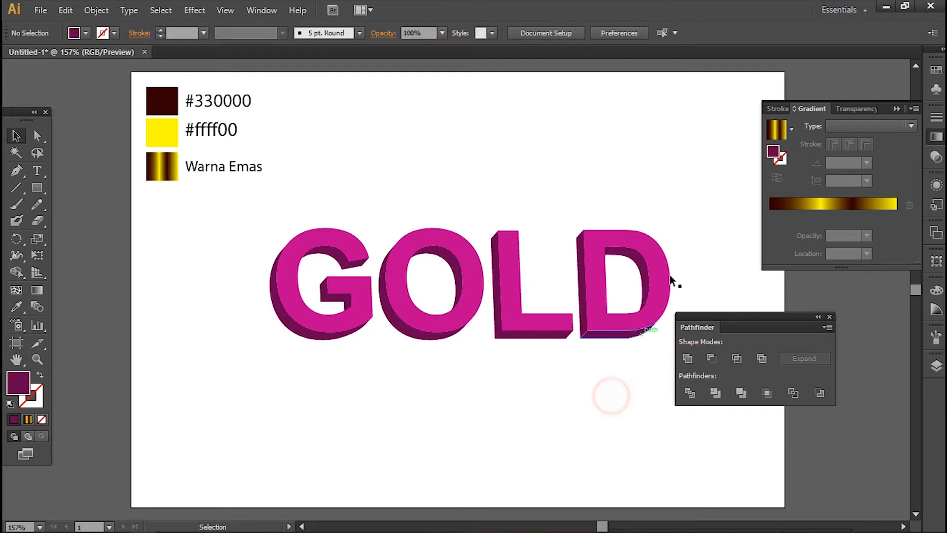
Try to unite the curved side face inside the opening of the D by itself.
{"action": "left_click", "coordinate": [612, 254]}
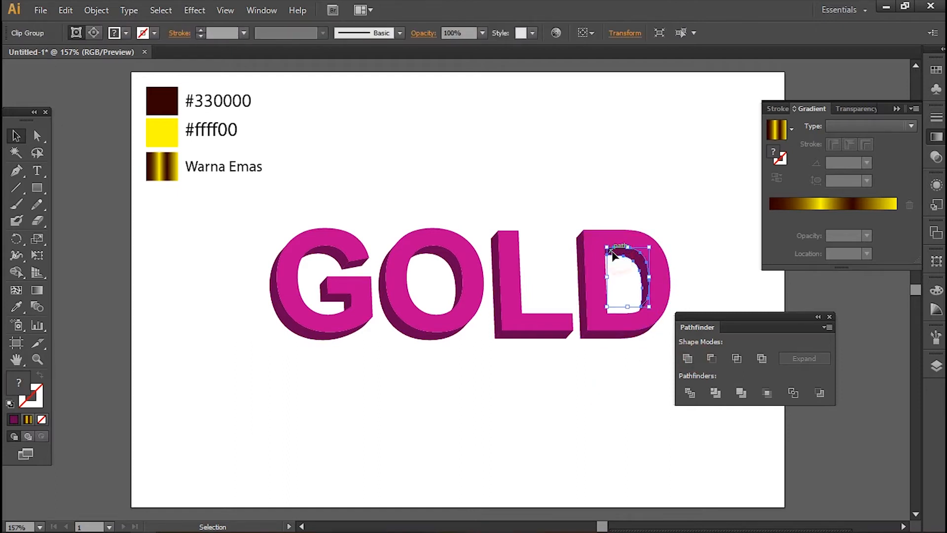
{"action": "left_click", "coordinate": [686, 355]}
{"action": "left_click", "coordinate": [696, 276]}
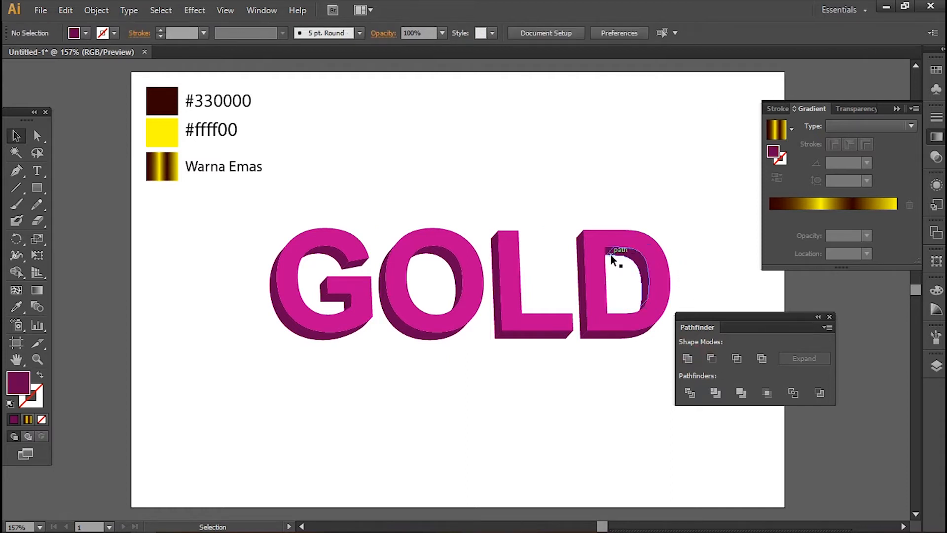
{"action": "left_click", "coordinate": [608, 249]}
{"action": "left_click", "coordinate": [719, 274]}
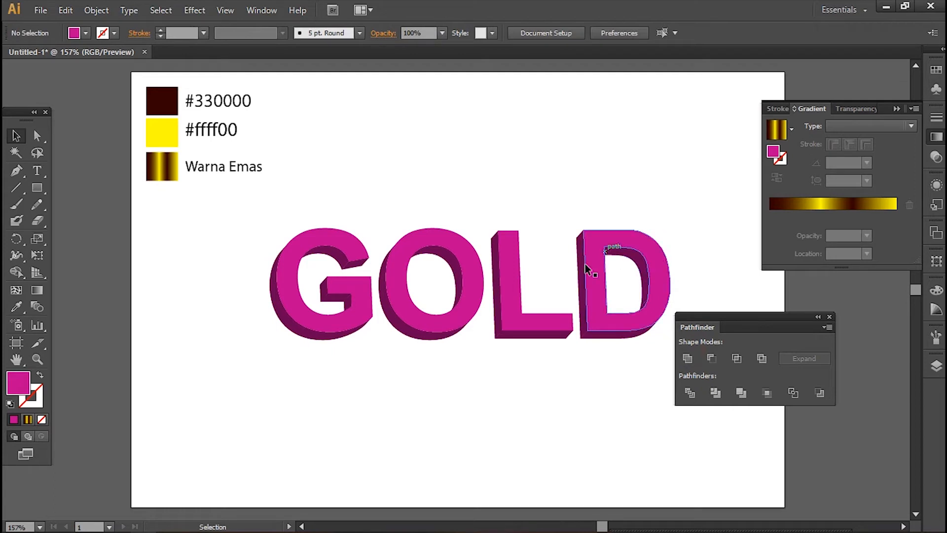
Unite the three side-face pieces inside the opening of the D into one shape and deselect it.
{"action": "left_click", "coordinate": [39, 359]}
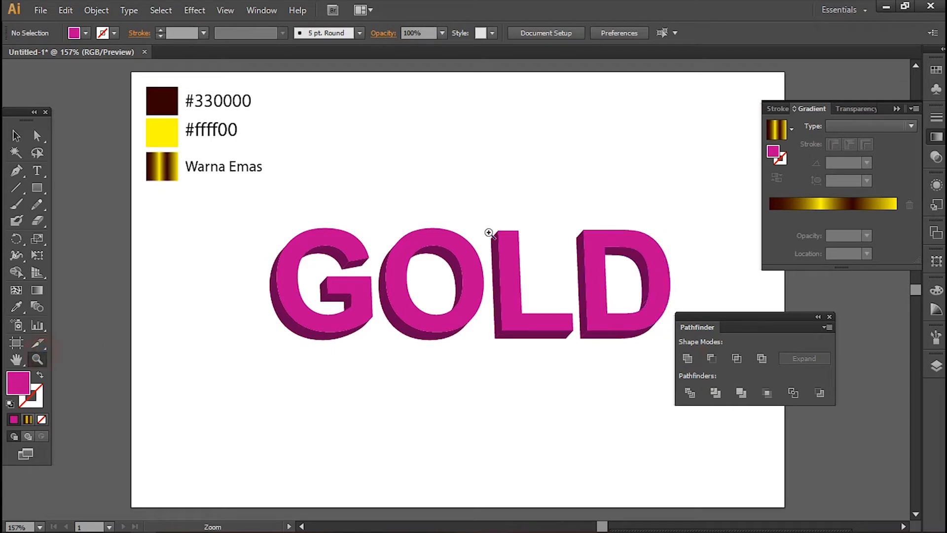
{"action": "left_click_drag", "start_coordinate": [604, 231], "coordinate": [623, 341]}
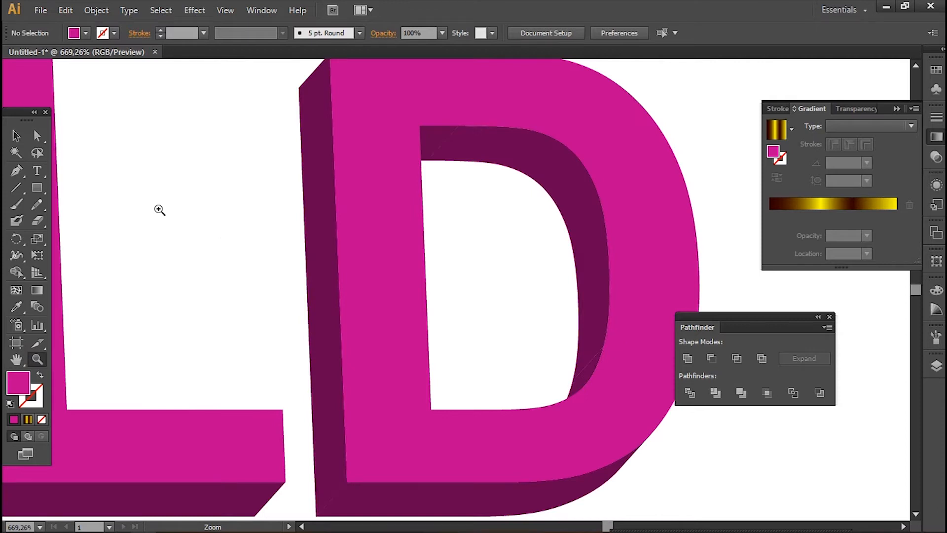
{"action": "left_click", "coordinate": [16, 135]}
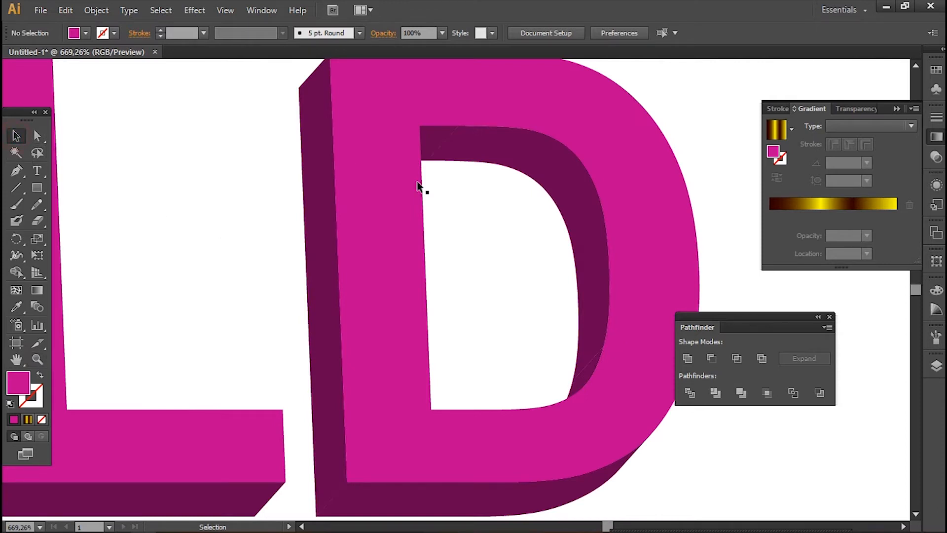
{"action": "left_click", "coordinate": [437, 150]}
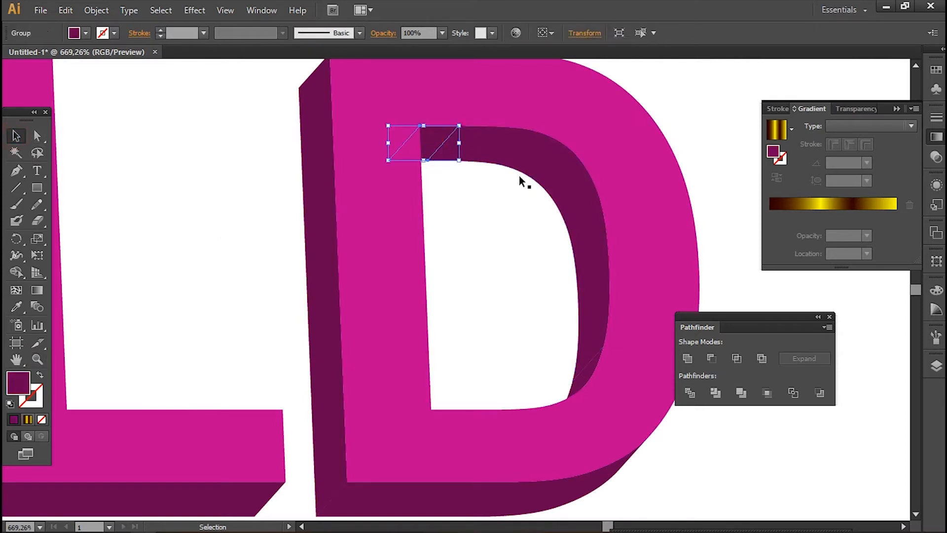
{"action": "left_click", "coordinate": [543, 171], "text": "shift"}
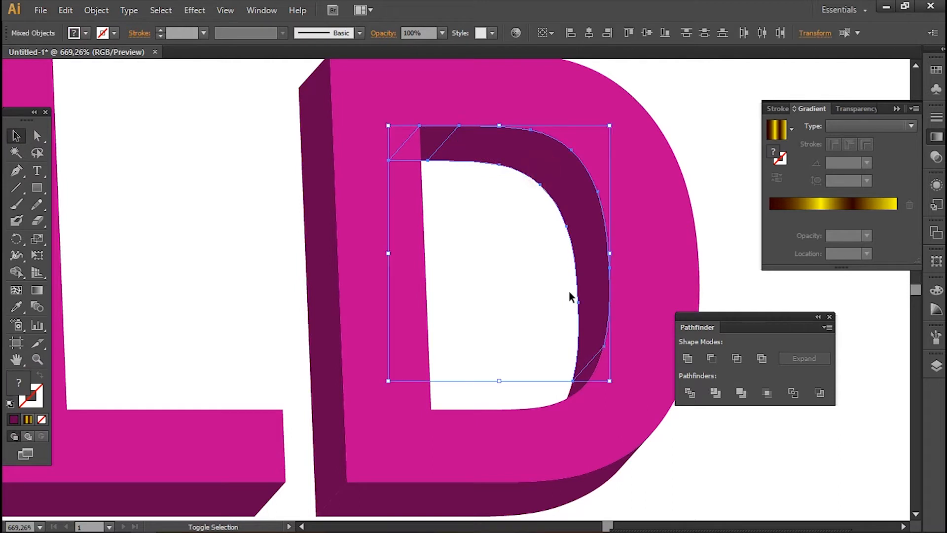
{"action": "left_click", "coordinate": [586, 369]}
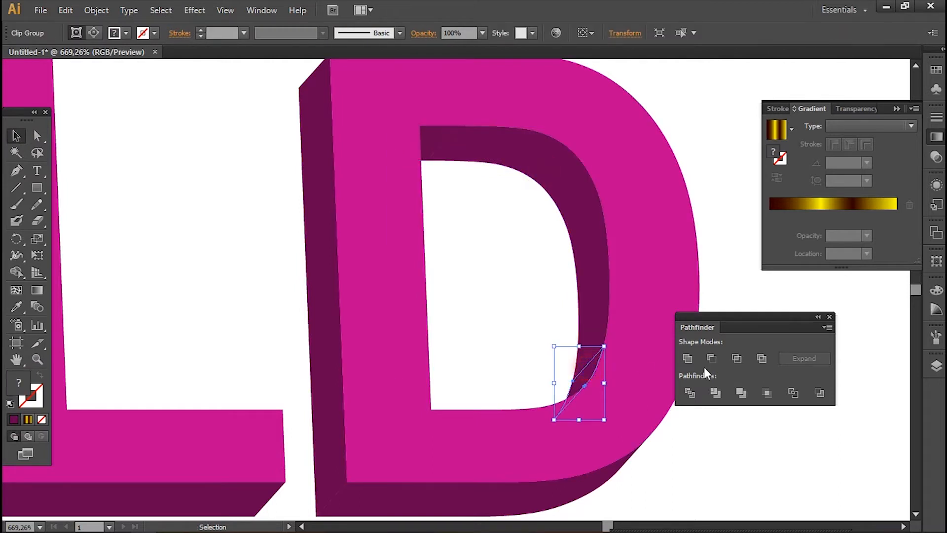
{"action": "left_click", "coordinate": [585, 307], "text": "shift"}
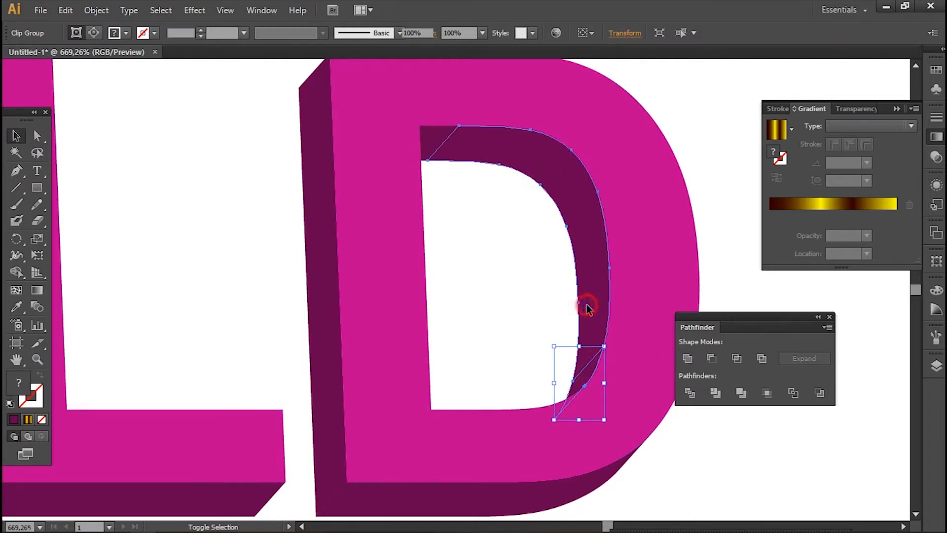
{"action": "left_click", "coordinate": [437, 143], "text": "shift"}
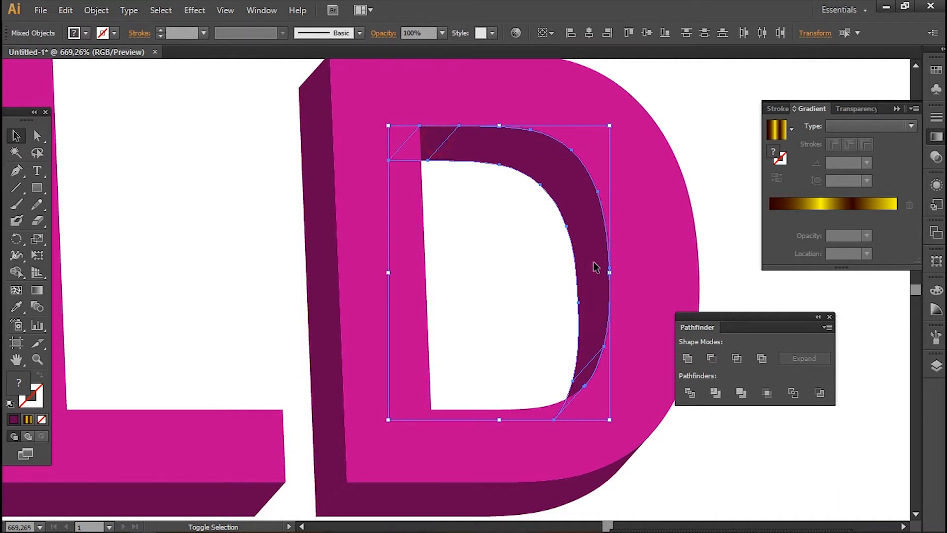
{"action": "left_click", "coordinate": [688, 358]}
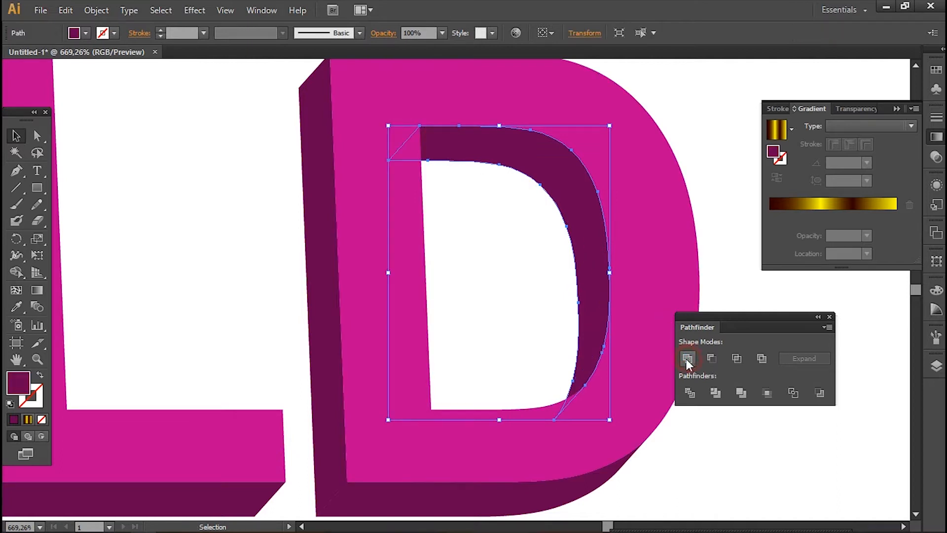
{"action": "left_click", "coordinate": [678, 452]}
Examine the inner and outer curved side faces of the G for separate pieces and clear the selection.
{"action": "key", "text": "z"}
{"action": "left_click", "coordinate": [528, 363], "text": "alt"}
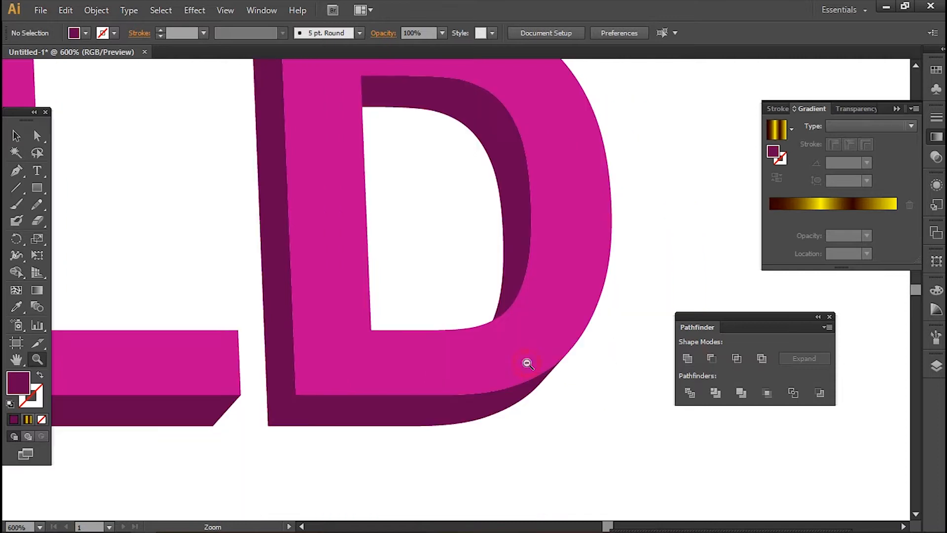
{"action": "left_click", "coordinate": [528, 364], "text": "alt"}
{"action": "left_click", "coordinate": [271, 317], "text": "alt"}
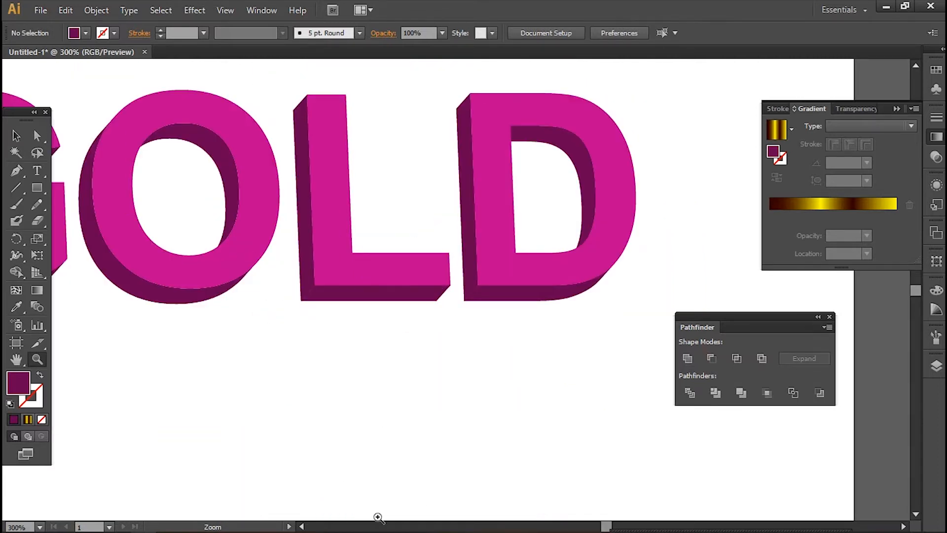
{"action": "left_click", "coordinate": [305, 526]}
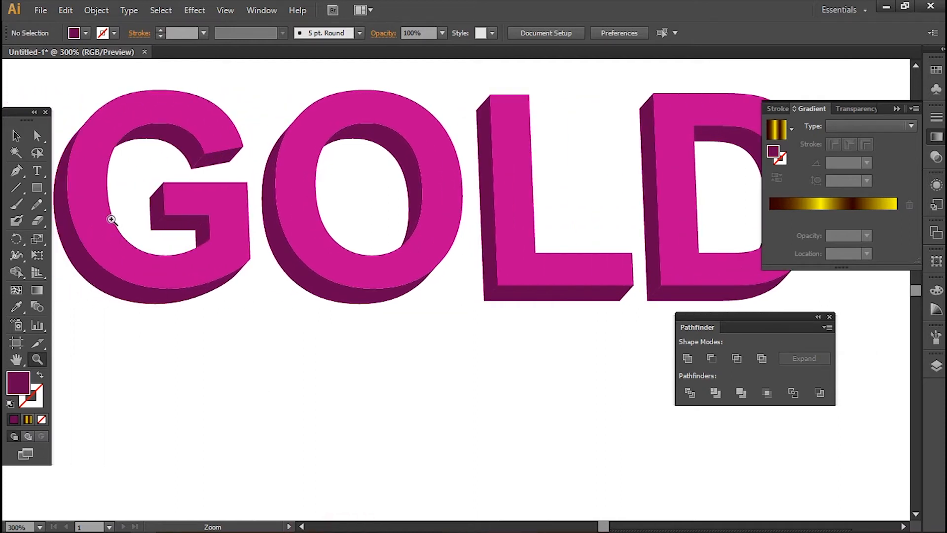
{"action": "left_click", "coordinate": [304, 244], "text": "alt"}
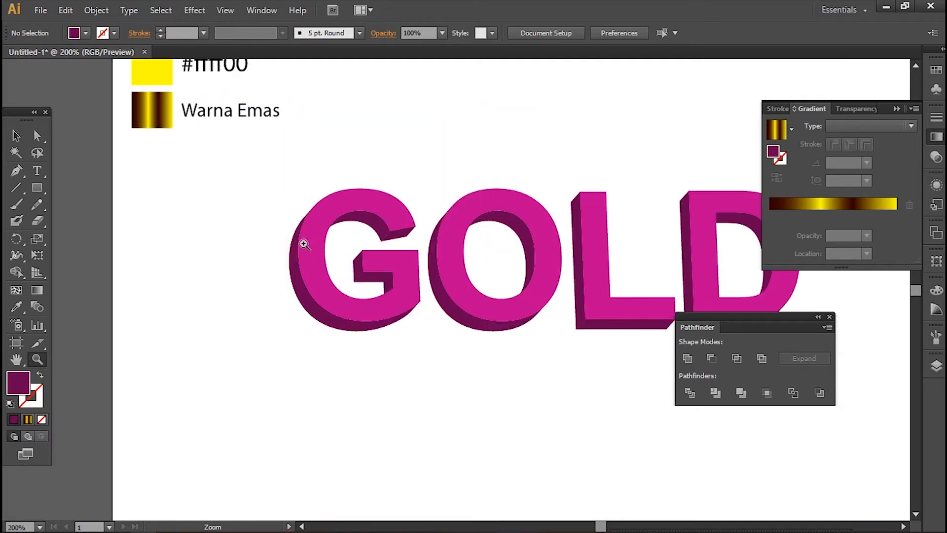
{"action": "left_click", "coordinate": [430, 271], "text": "alt"}
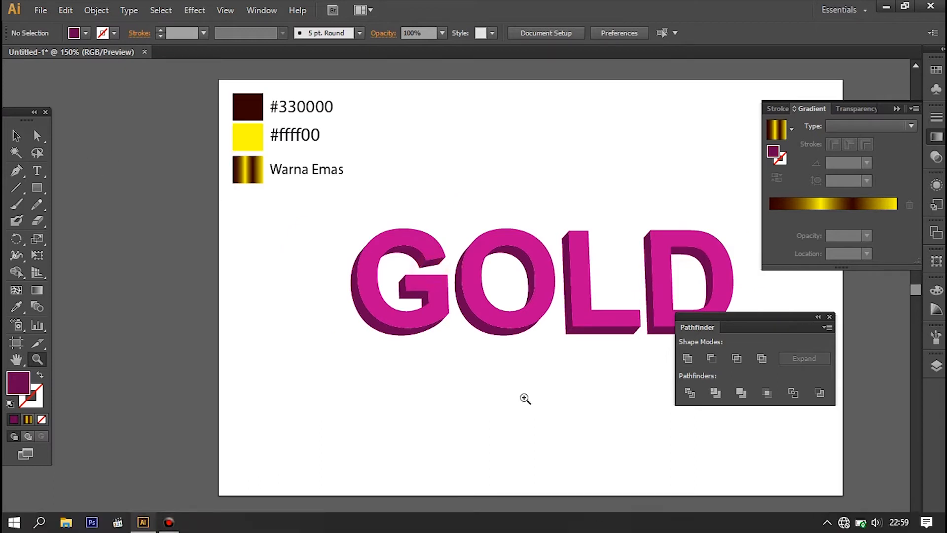
{"action": "left_click_drag", "start_coordinate": [349, 220], "coordinate": [507, 325]}
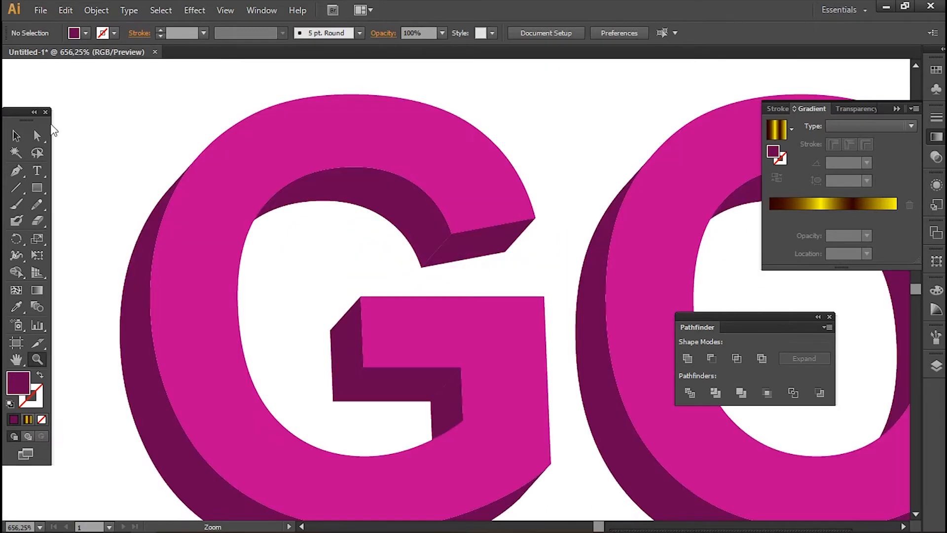
{"action": "left_click", "coordinate": [16, 134]}
{"action": "left_click", "coordinate": [345, 197]}
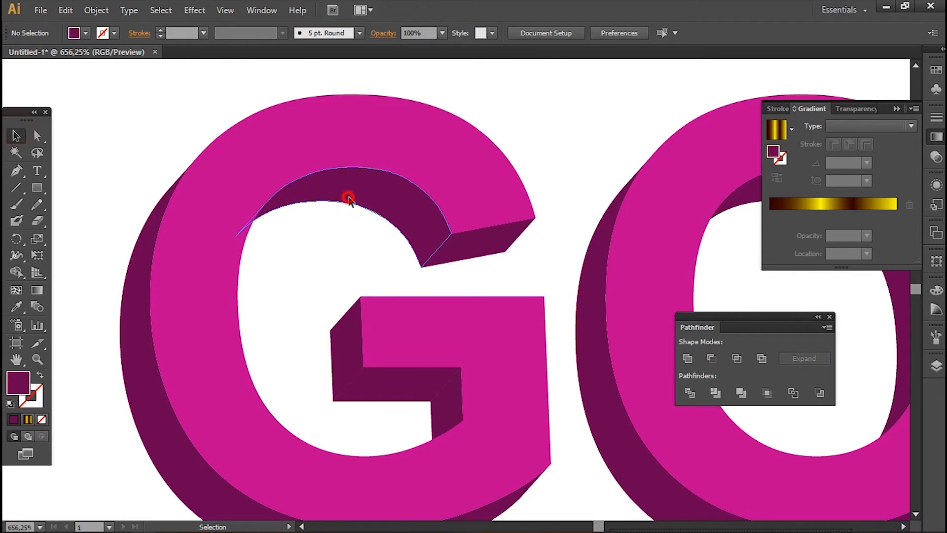
{"action": "left_click", "coordinate": [128, 314]}
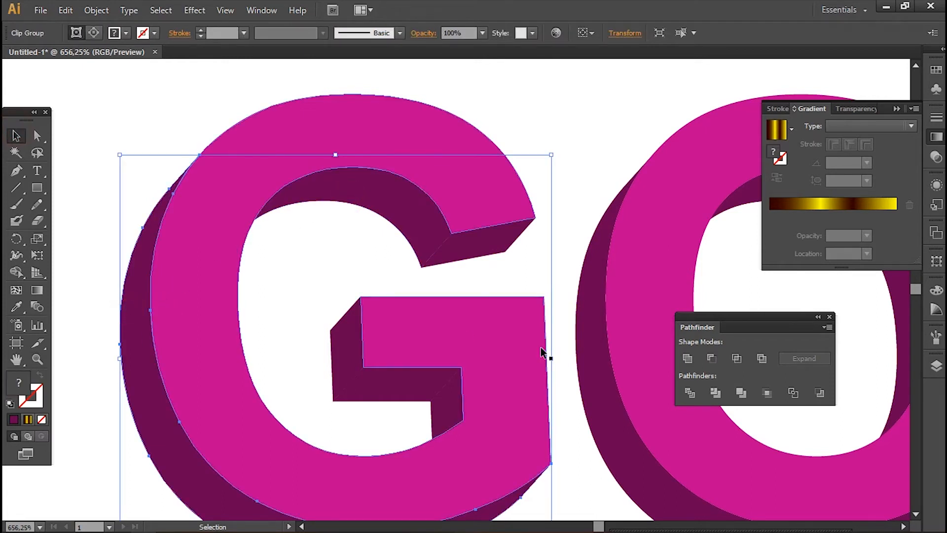
{"action": "key", "text": "z"}
{"action": "left_click", "coordinate": [417, 244], "text": "alt"}
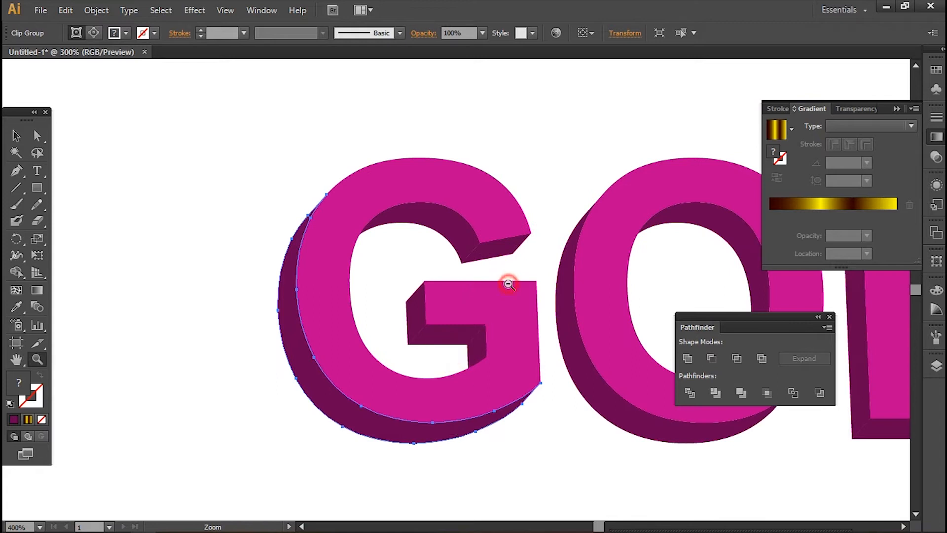
{"action": "left_click", "coordinate": [15, 135]}
{"action": "left_click", "coordinate": [138, 254]}
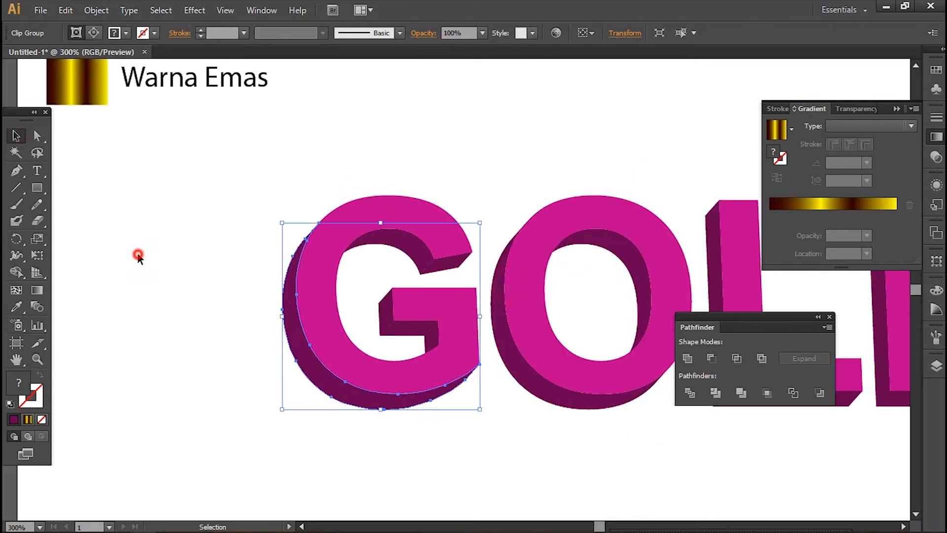
{"action": "key", "text": "z"}
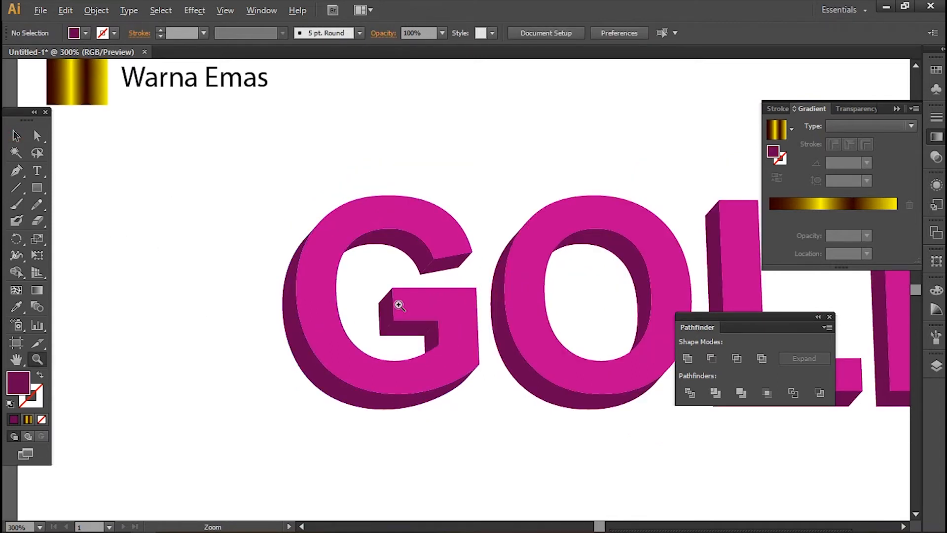
{"action": "left_click", "coordinate": [399, 306], "text": "alt"}
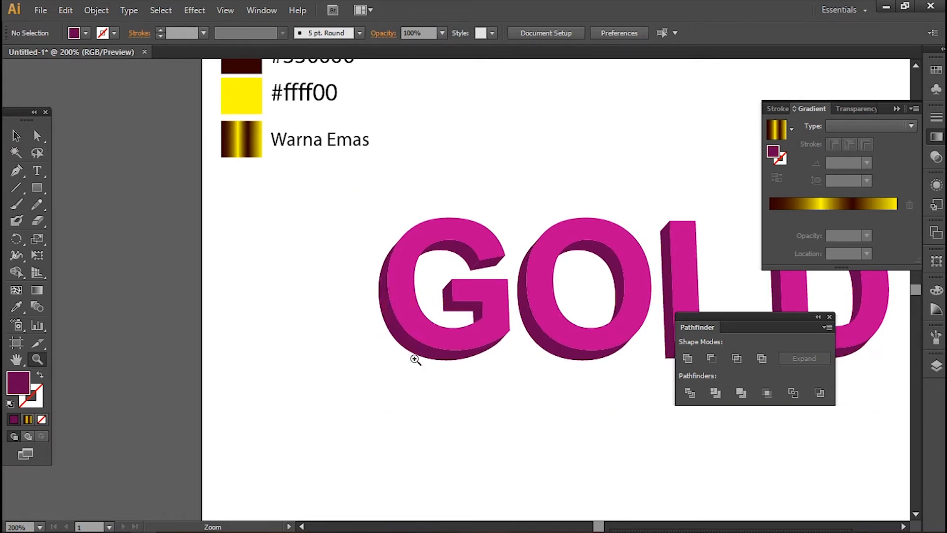
{"action": "left_click", "coordinate": [20, 139]}
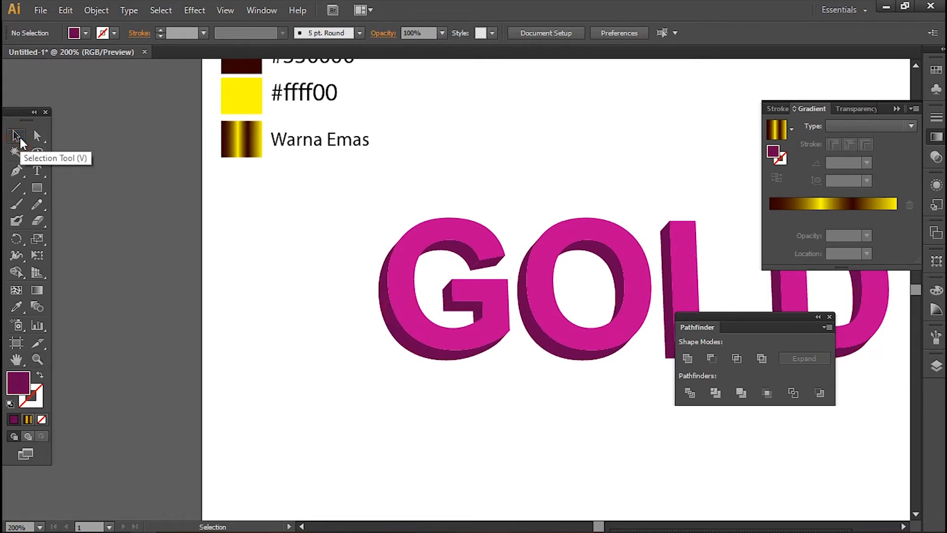
Fill the outer side face of the G with the gold gradient sampled from the Warna Emas swatch and deselect it.
{"action": "left_click", "coordinate": [416, 348]}
{"action": "key", "text": "i"}
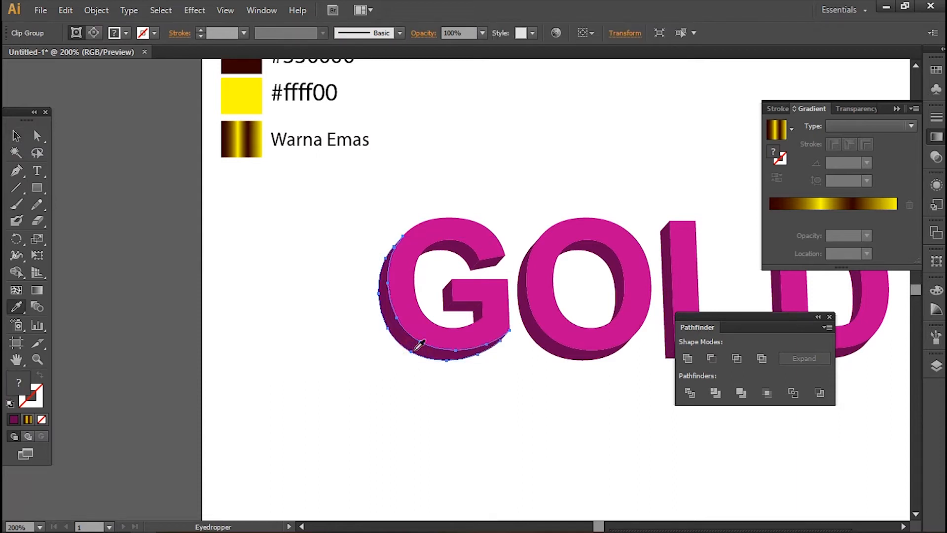
{"action": "left_click", "coordinate": [250, 142]}
{"action": "left_click", "coordinate": [16, 135]}
{"action": "left_click", "coordinate": [160, 228]}
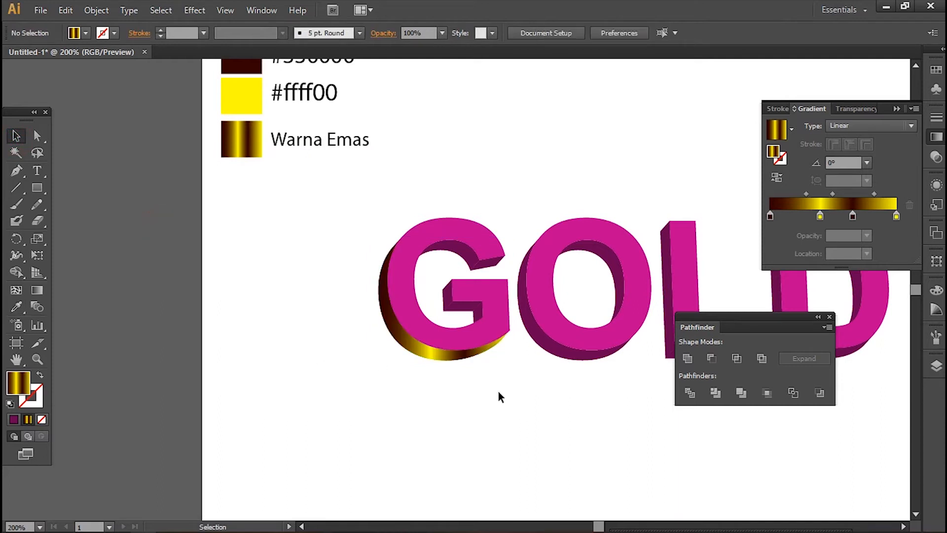
Fill the outer side face of the O with the Warna Emas gradient, close the Pathfinder panel and deselect the face.
{"action": "left_click", "coordinate": [576, 360]}
{"action": "key", "text": "i"}
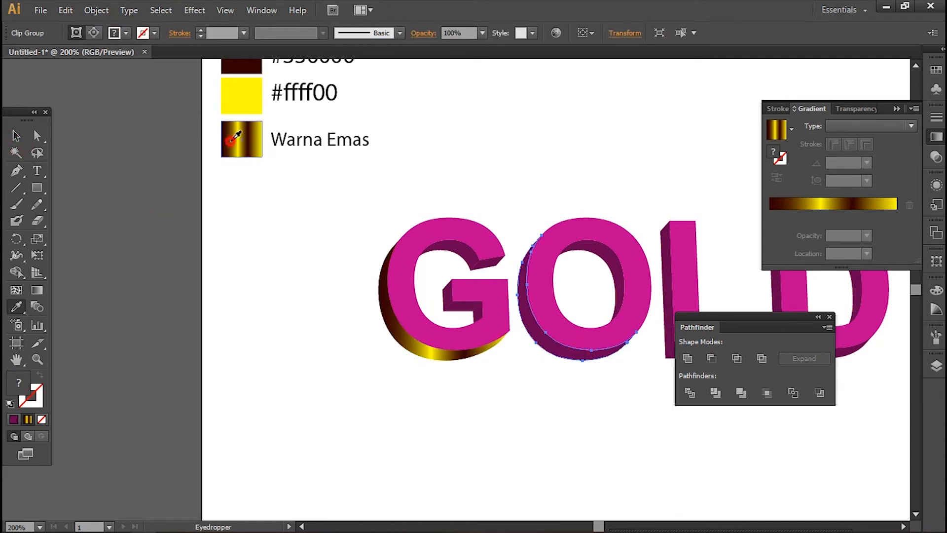
{"action": "left_click", "coordinate": [233, 140]}
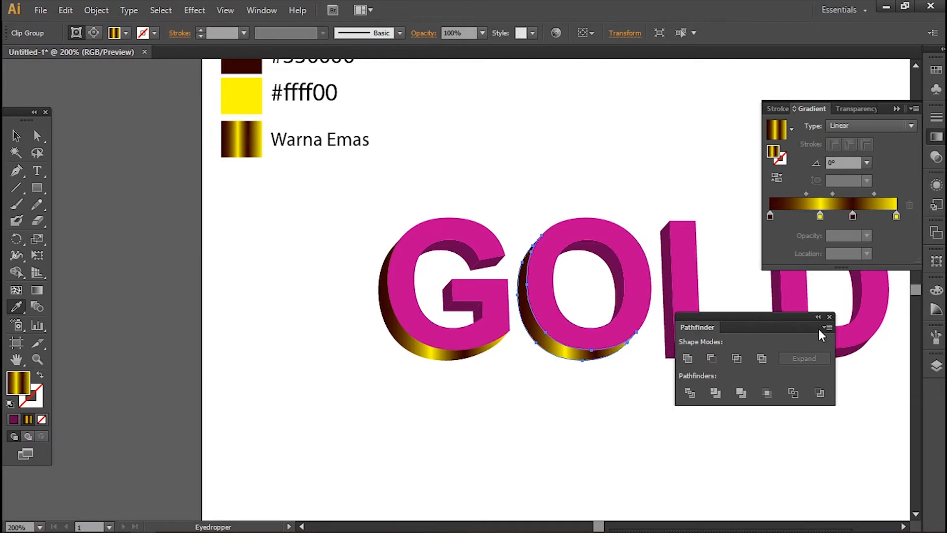
{"action": "left_click", "coordinate": [829, 317]}
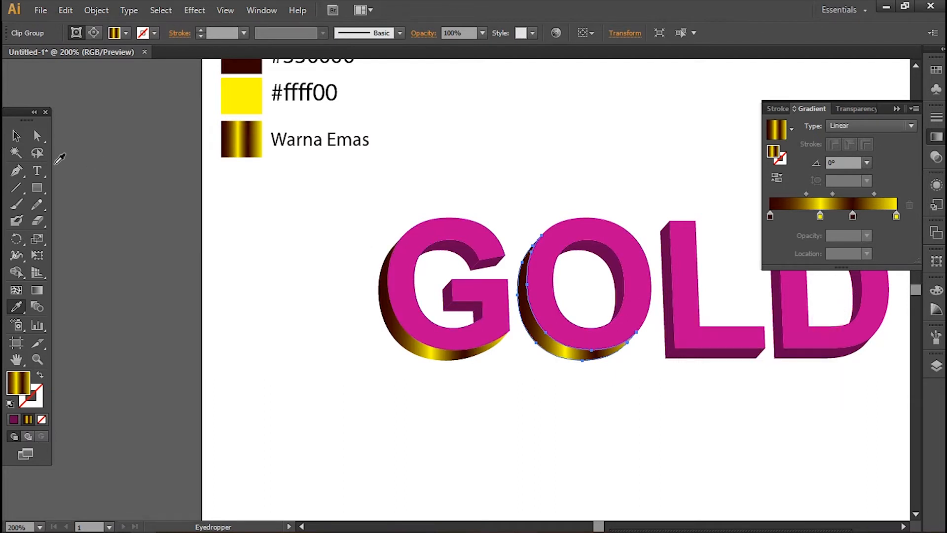
{"action": "left_click", "coordinate": [17, 136]}
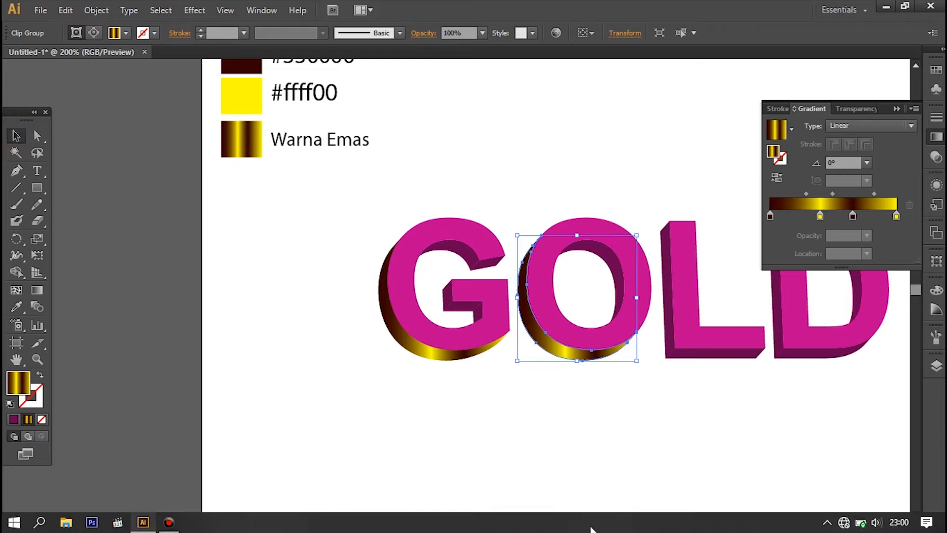
{"action": "left_click", "coordinate": [575, 467]}
{"action": "left_click_drag", "start_coordinate": [603, 527], "coordinate": [609, 527]}
{"action": "left_click", "coordinate": [227, 260]}
{"action": "left_click", "coordinate": [273, 259], "text": "shift"}
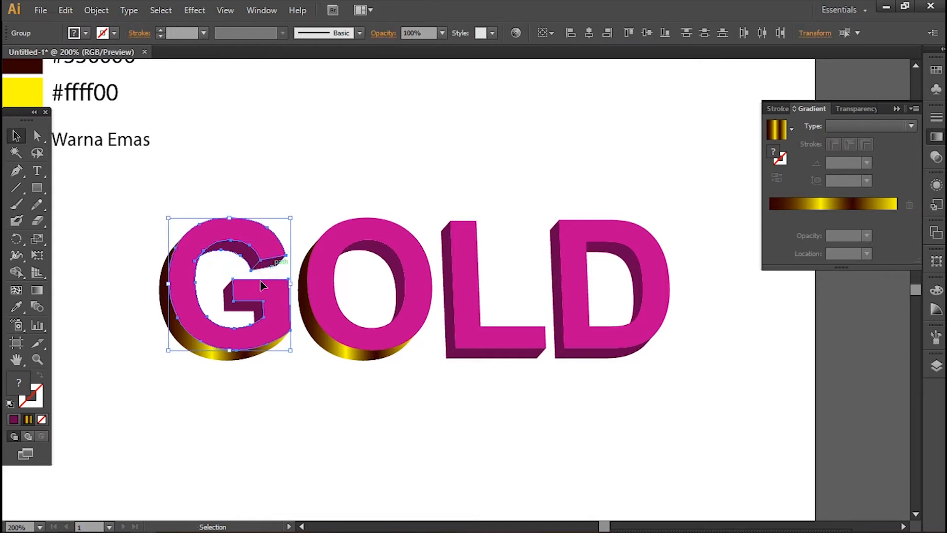
{"action": "left_click", "coordinate": [318, 200]}
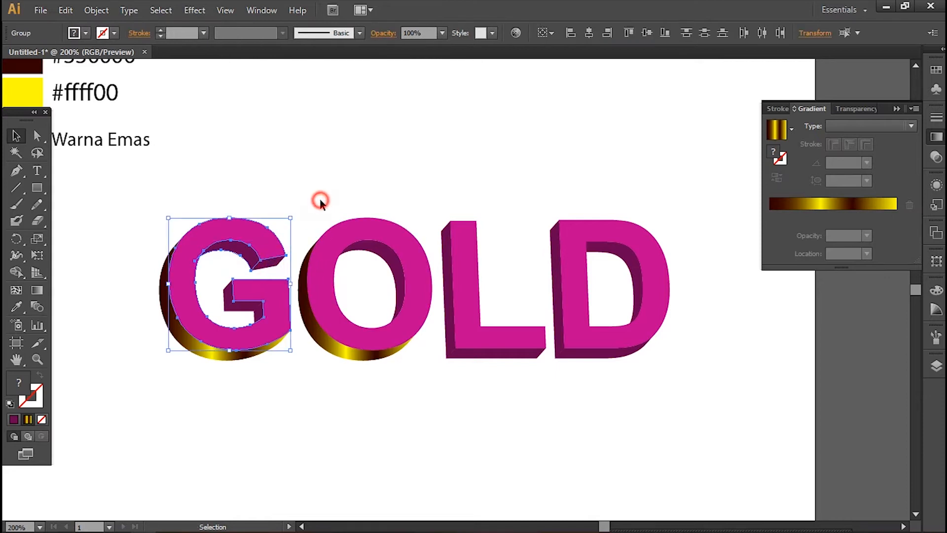
Fill all remaining purple side faces of the G, O, L and D with the gold gradient sampled from the G's outer side.
{"action": "left_click", "coordinate": [272, 259], "text": "shift"}
{"action": "left_click", "coordinate": [248, 255], "text": "shift"}
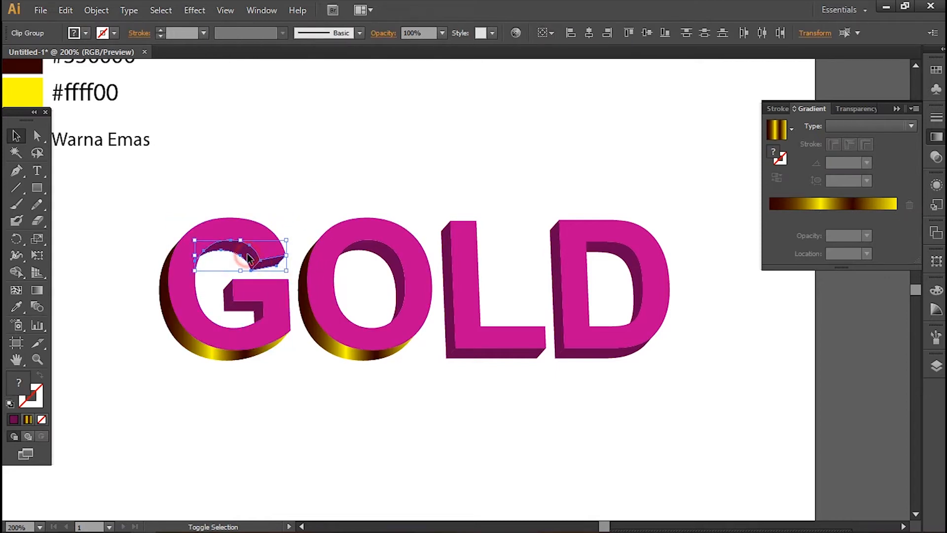
{"action": "left_click", "coordinate": [231, 302], "text": "shift"}
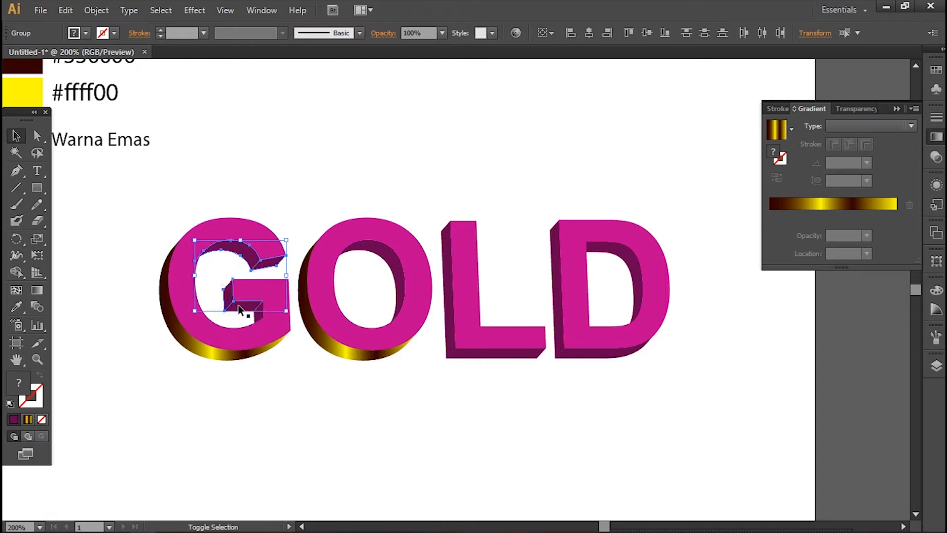
{"action": "left_click", "coordinate": [248, 315], "text": "shift"}
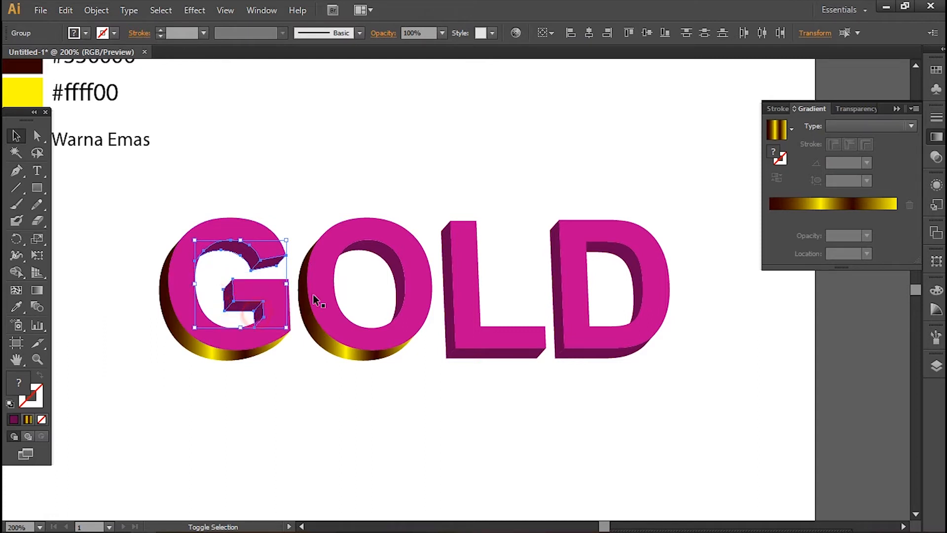
{"action": "left_click", "coordinate": [395, 270], "text": "shift"}
{"action": "left_click", "coordinate": [449, 279], "text": "shift"}
{"action": "left_click", "coordinate": [491, 352], "text": "shift"}
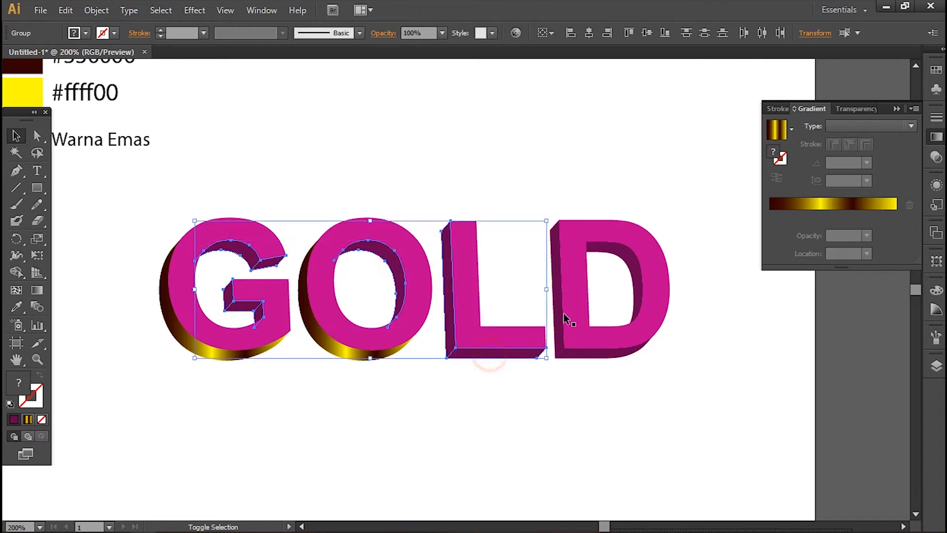
{"action": "left_click", "coordinate": [553, 314], "text": "shift"}
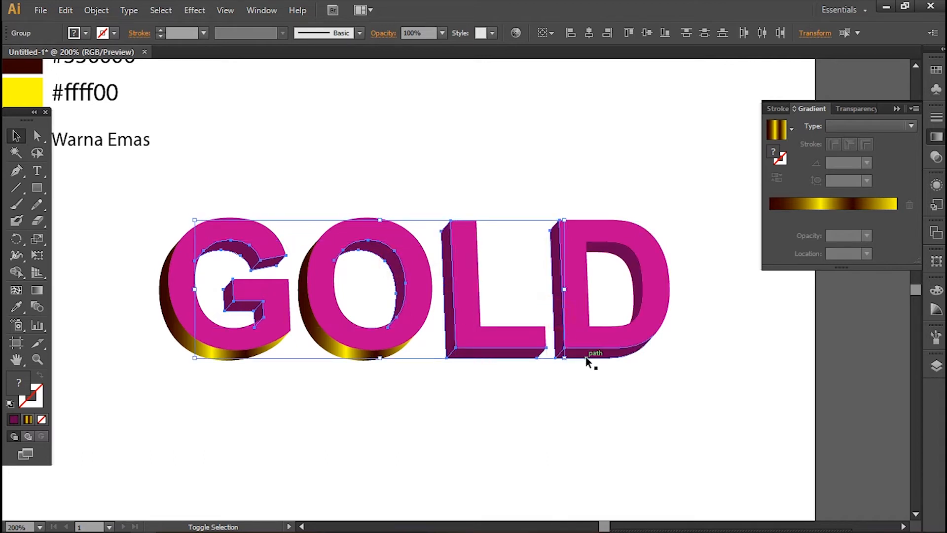
{"action": "left_click", "coordinate": [588, 356], "text": "shift"}
{"action": "left_click", "coordinate": [618, 255], "text": "shift"}
{"action": "key", "text": "i"}
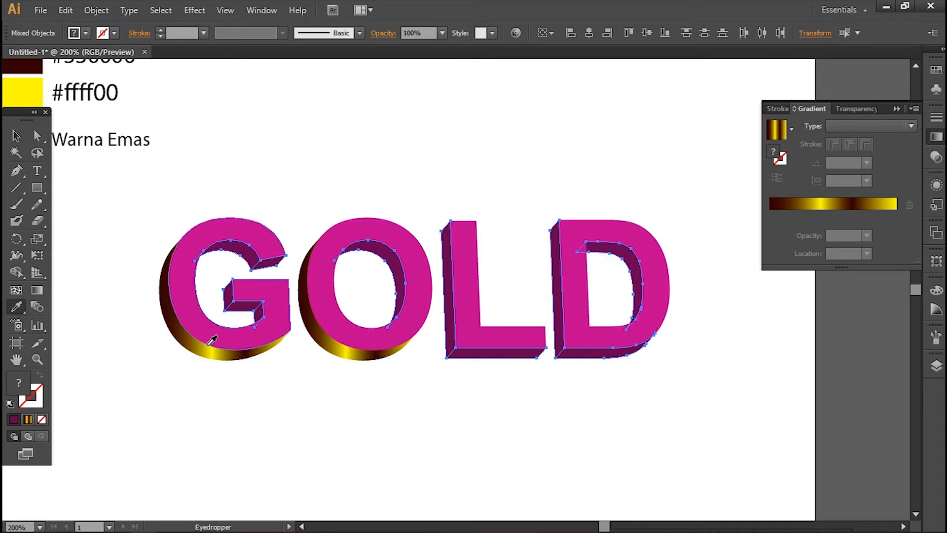
{"action": "left_click", "coordinate": [210, 344]}
{"action": "left_click", "coordinate": [17, 131]}
{"action": "left_click", "coordinate": [290, 114]}
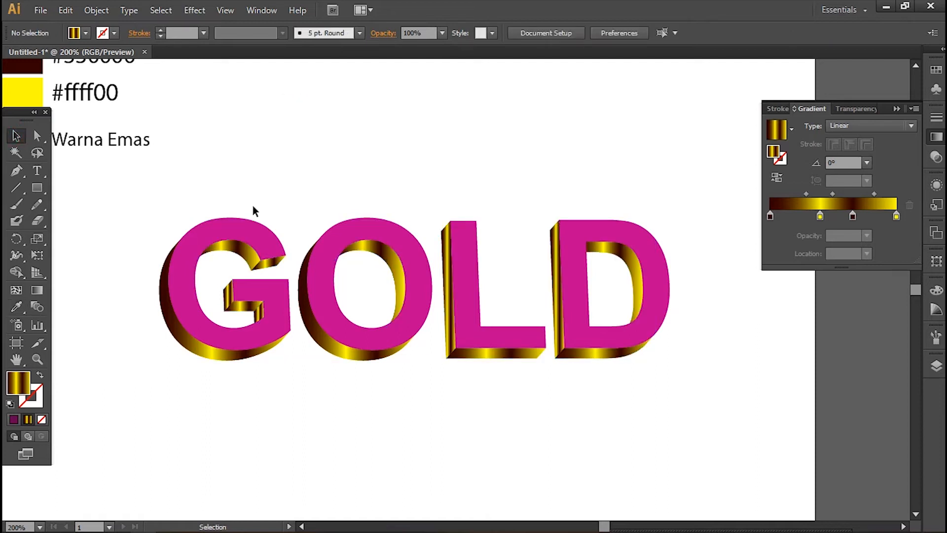
Fill the front faces of all four letters with the Warna Emas gradient and shift its inner dark stop to 69.89%.
{"action": "left_click", "coordinate": [248, 233]}
{"action": "left_click", "coordinate": [331, 245], "text": "shift"}
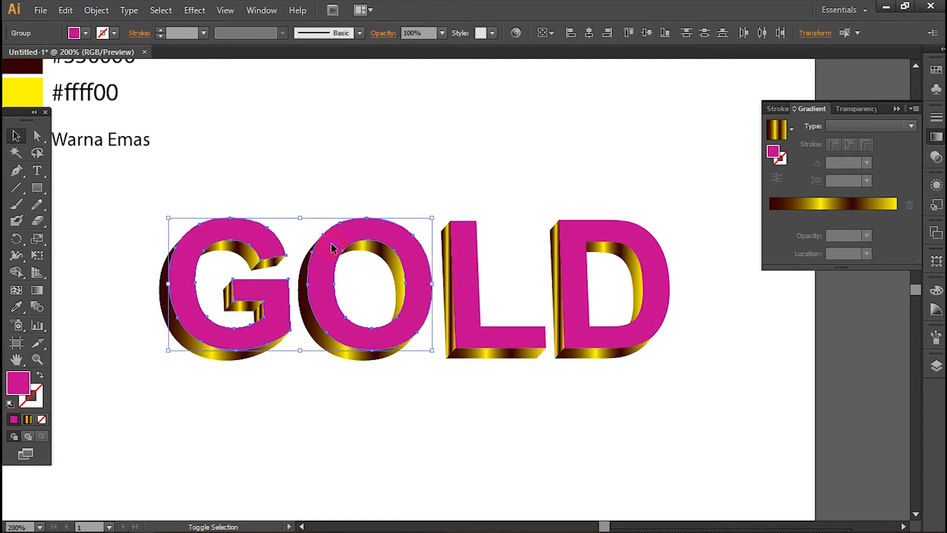
{"action": "left_click", "coordinate": [466, 289], "text": "shift"}
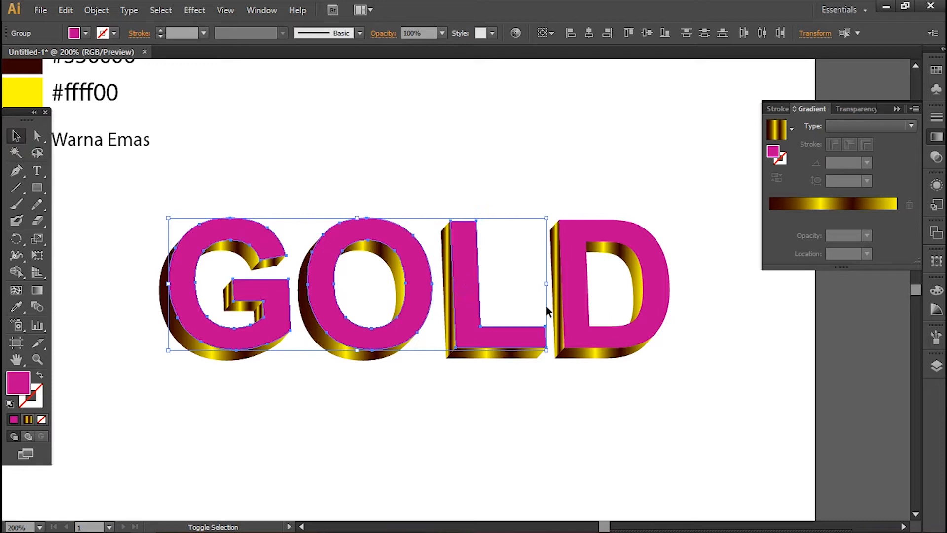
{"action": "left_click", "coordinate": [576, 319], "text": "shift"}
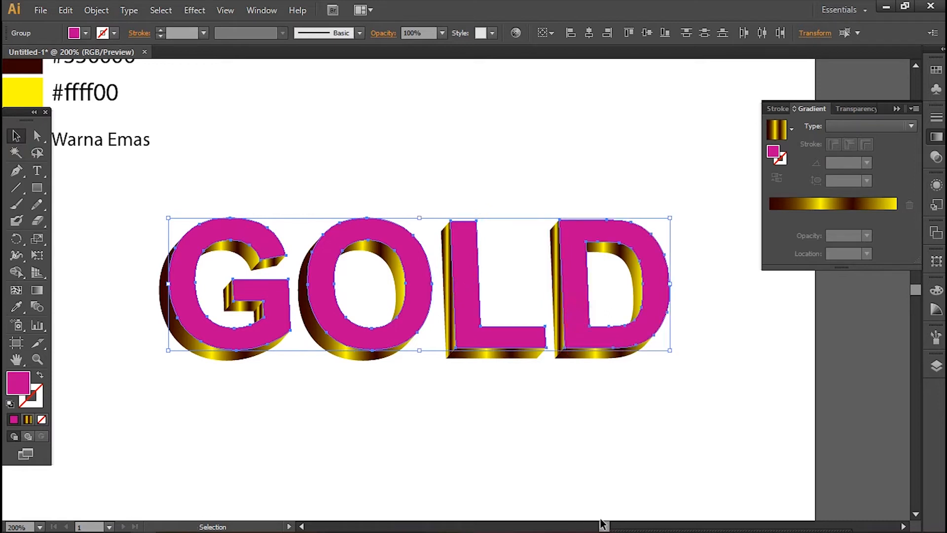
{"action": "left_click_drag", "start_coordinate": [603, 527], "coordinate": [599, 526]}
{"action": "key", "text": "i"}
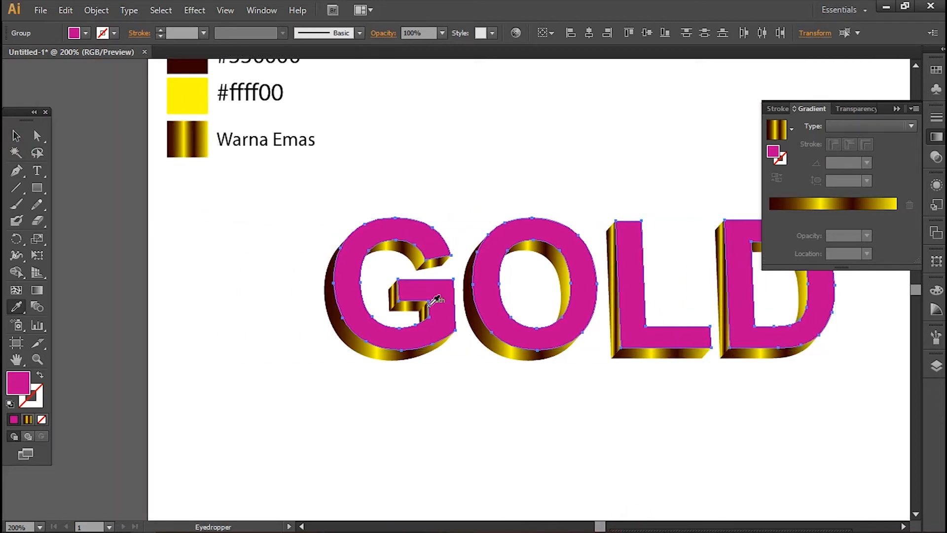
{"action": "left_click", "coordinate": [200, 146]}
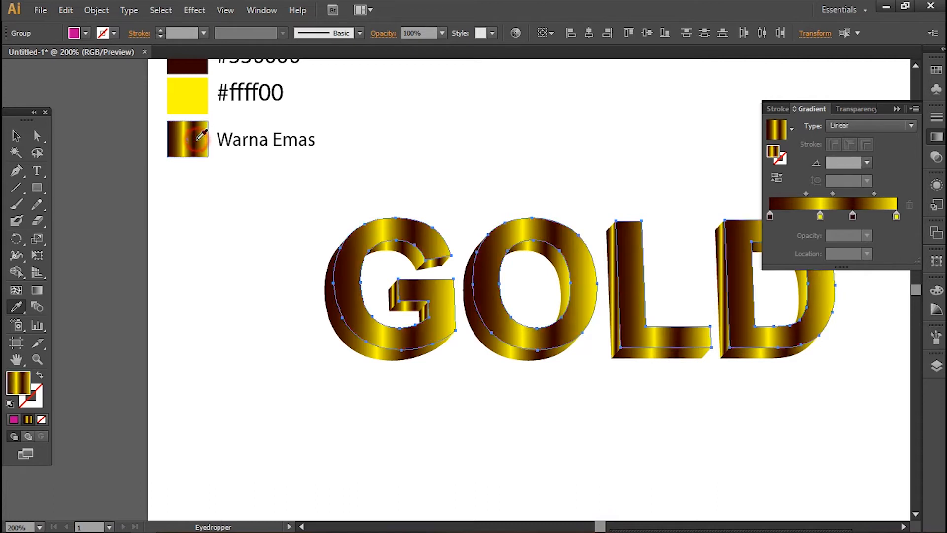
{"action": "left_click", "coordinate": [15, 135]}
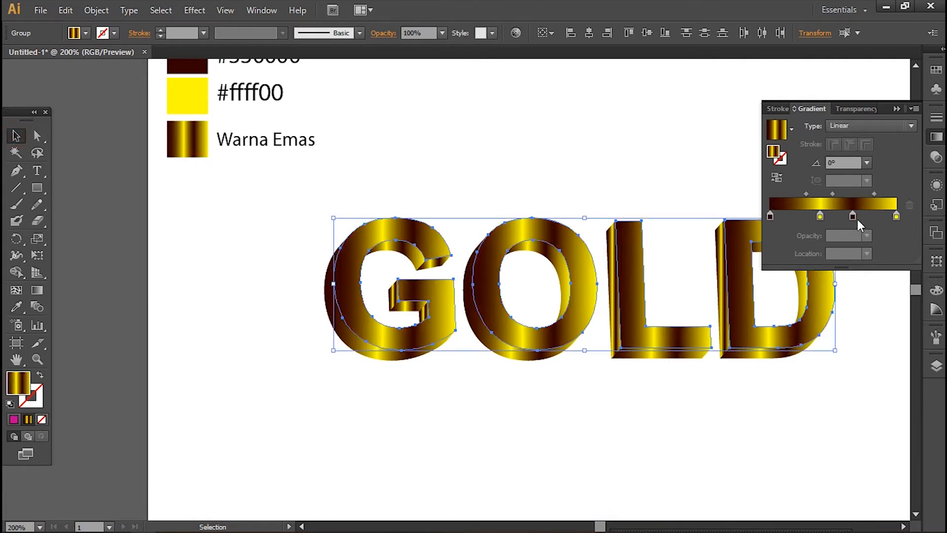
{"action": "left_click_drag", "start_coordinate": [853, 216], "coordinate": [859, 216]}
{"action": "left_click", "coordinate": [787, 464]}
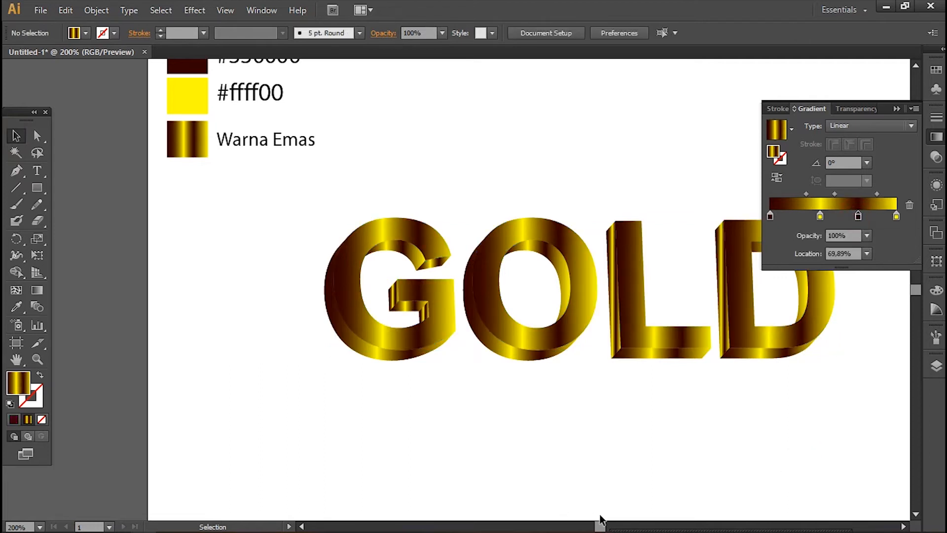
Reduce the front faces' gradient to dark, yellow, dark, with yellow near the middle and the second midpoint at 41.24%.
{"action": "left_click_drag", "start_coordinate": [602, 525], "coordinate": [606, 525]}
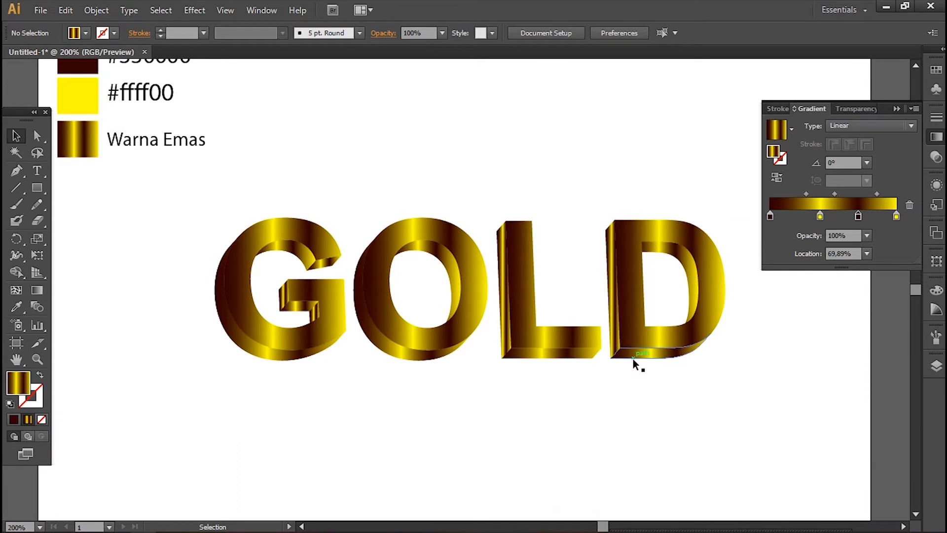
{"action": "left_click", "coordinate": [646, 337]}
{"action": "left_click", "coordinate": [566, 333], "text": "shift"}
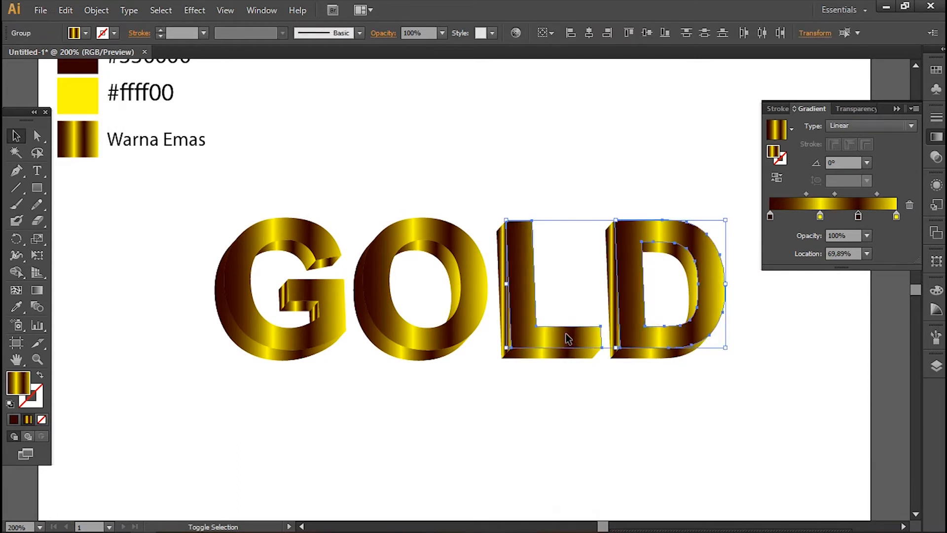
{"action": "left_click", "coordinate": [440, 335], "text": "shift"}
{"action": "left_click", "coordinate": [325, 330], "text": "shift"}
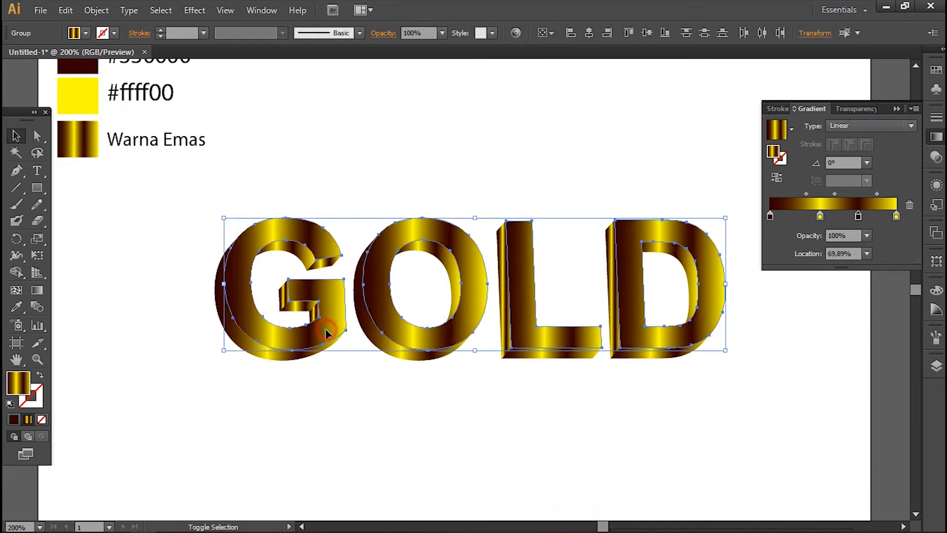
{"action": "left_click", "coordinate": [896, 215]}
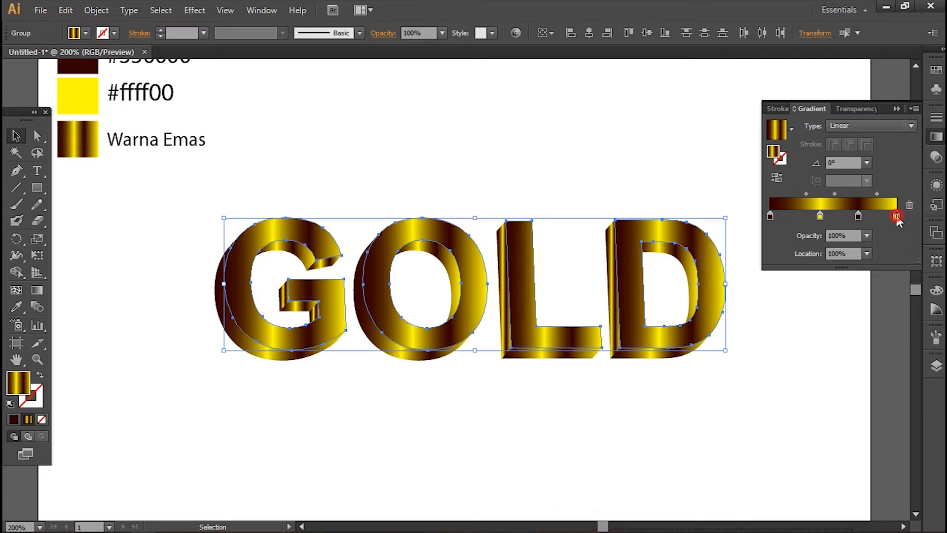
{"action": "left_click", "coordinate": [910, 206]}
{"action": "left_click_drag", "start_coordinate": [860, 215], "coordinate": [891, 214]}
{"action": "mouse_move", "coordinate": [822, 215]}
{"action": "left_mouse_down"}
{"action": "mouse_move", "coordinate": [836, 217]}
{"action": "mouse_move", "coordinate": [807, 194]}
{"action": "mouse_move", "coordinate": [862, 193]}
{"action": "mouse_move", "coordinate": [898, 215]}
{"action": "mouse_move", "coordinate": [861, 193]}
{"action": "left_mouse_up"}
Set the gradient angle of the four front faces to 39° and deselect them.
{"action": "left_click", "coordinate": [845, 162]}
{"action": "key", "text": "Up"}
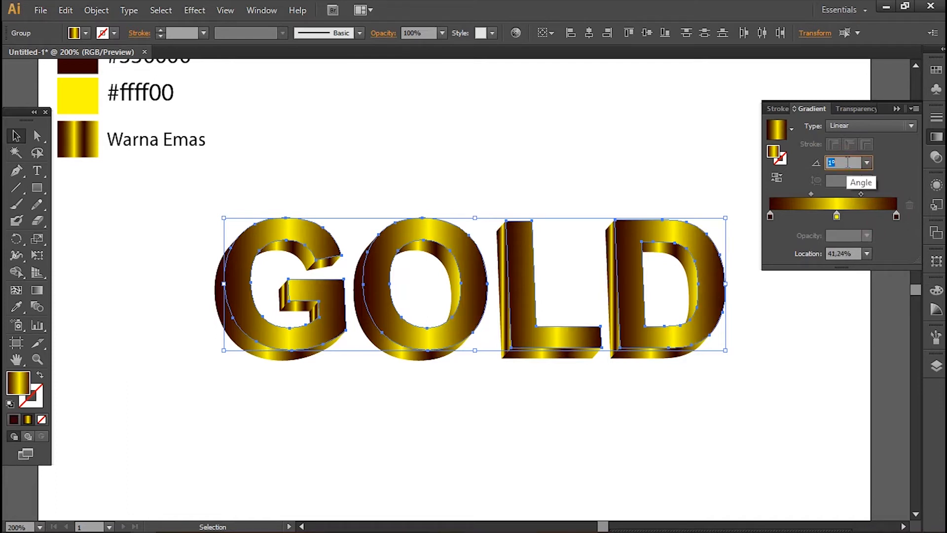
{"action": "key", "text": "Up"}
{"action": "key", "text": "Up"}
{"action": "key", "text": "Up"}
{"action": "key", "text": "Up"}
{"action": "key", "text": "Up"}
{"action": "key", "text": "Up"}
{"action": "key", "text": "Up"}
{"action": "key", "text": "Up"}
{"action": "key", "text": "Up"}
{"action": "key", "text": "Up"}
{"action": "key", "text": "Up"}
{"action": "key", "text": "Up"}
{"action": "key", "text": "Up"}
{"action": "key", "text": "Up"}
{"action": "key", "text": "Up"}
{"action": "key", "text": "Up"}
{"action": "key", "text": "Up"}
{"action": "key", "text": "Up"}
{"action": "key", "text": "Up"}
{"action": "key", "text": "Up"}
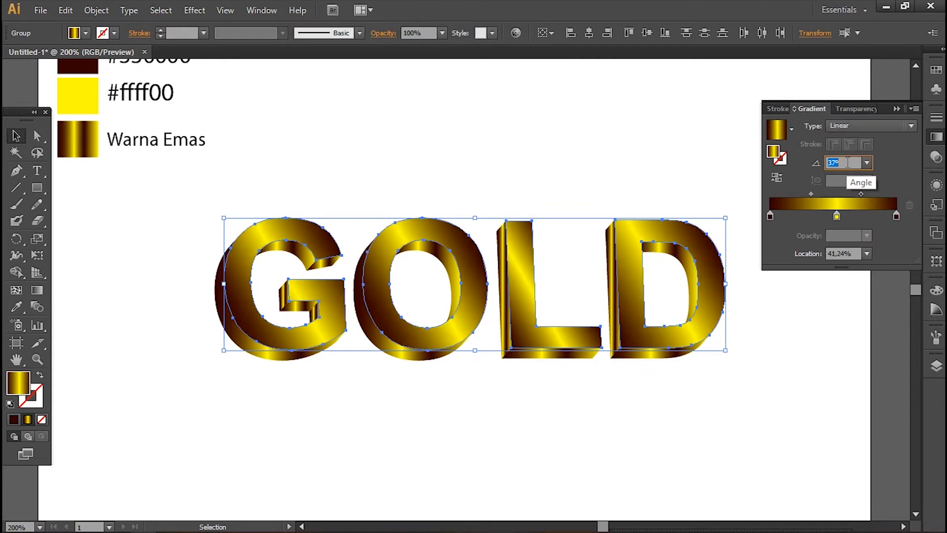
{"action": "key", "text": "Up"}
{"action": "left_click", "coordinate": [832, 268]}
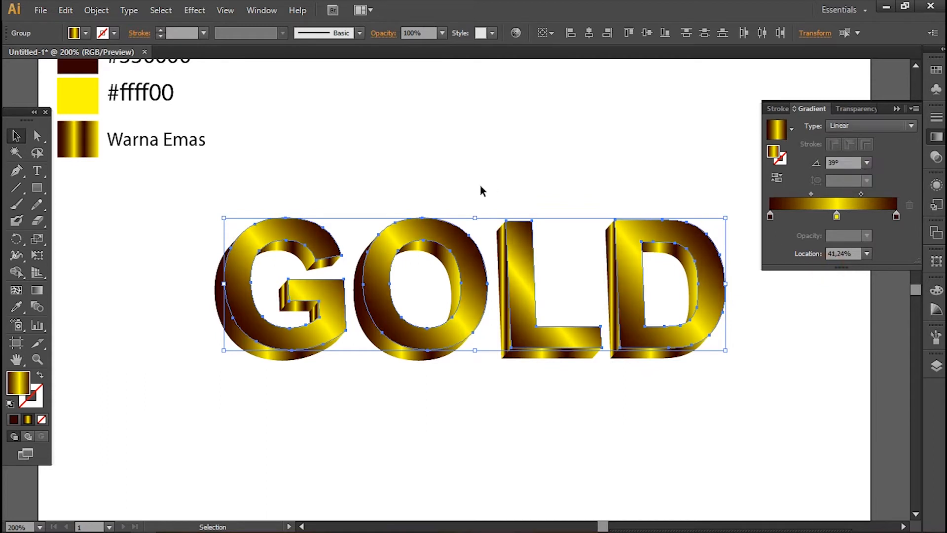
{"action": "left_click", "coordinate": [468, 142]}
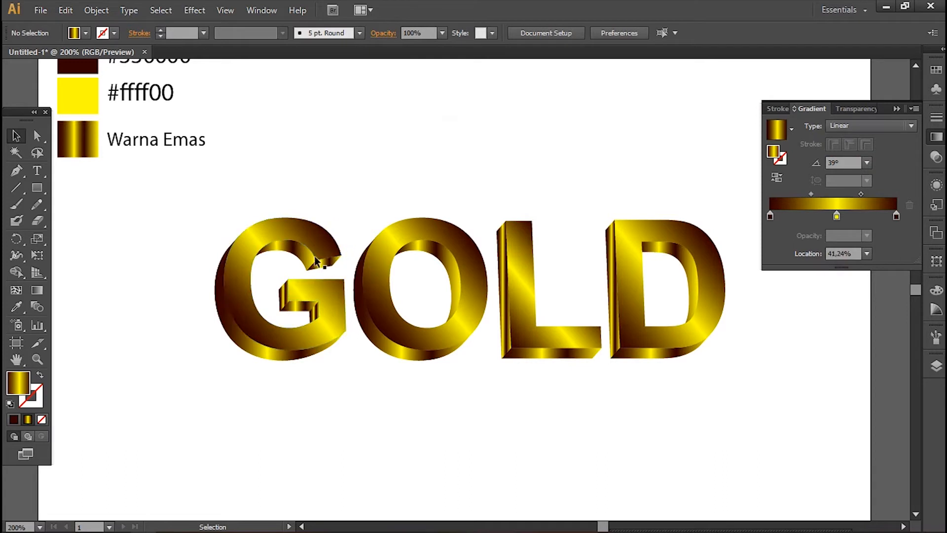
Set the gradient angle to 29° on the small side face under the G's upper tip and deselect it.
{"action": "left_click", "coordinate": [328, 260]}
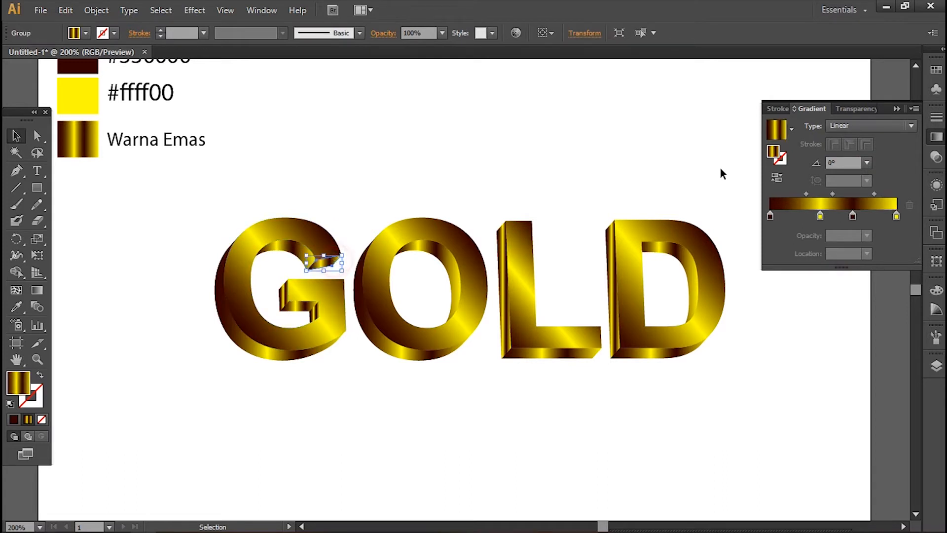
{"action": "left_click", "coordinate": [853, 161]}
{"action": "left_click", "coordinate": [647, 166]}
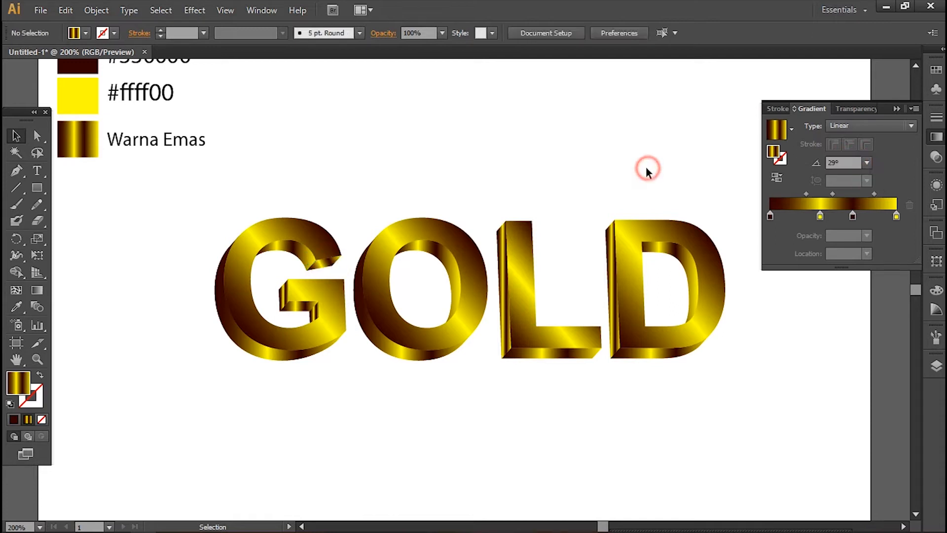
Set the gradient angle to -35° on the G's inner side face beneath its upper curve and deselect it.
{"action": "left_click", "coordinate": [273, 254]}
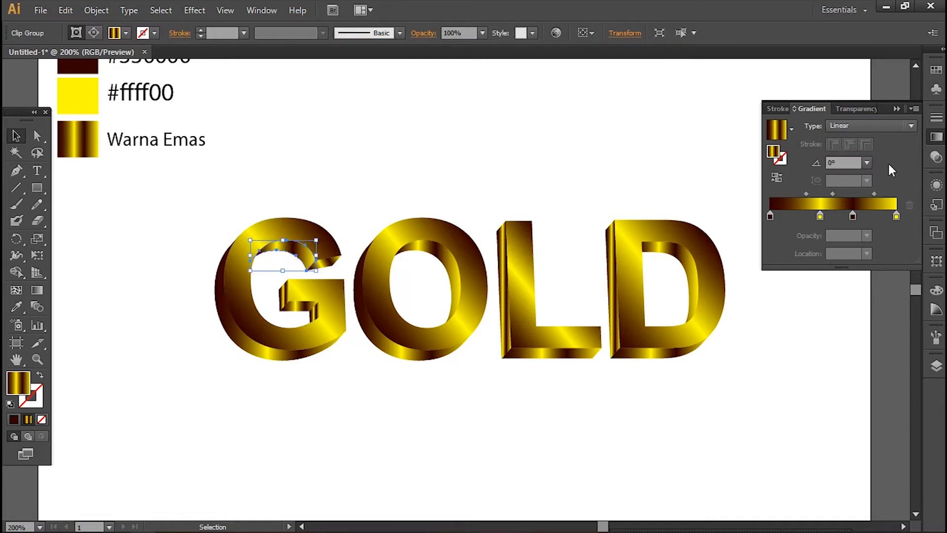
{"action": "left_click", "coordinate": [859, 163]}
{"action": "key", "text": "Up"}
{"action": "key", "text": "Up"}
{"action": "key", "text": "Up"}
{"action": "key", "text": "Up"}
{"action": "key", "text": "Up"}
{"action": "key", "text": "Up"}
{"action": "key", "text": "Up"}
{"action": "key", "text": "Up"}
{"action": "key", "text": "Up"}
{"action": "key", "text": "Up"}
{"action": "key", "text": "Up"}
{"action": "key", "text": "Up"}
{"action": "key", "text": "Up"}
{"action": "key", "text": "Up"}
{"action": "key", "text": "Up"}
{"action": "key", "text": "Up"}
{"action": "key", "text": "Up"}
{"action": "key", "text": "Up"}
{"action": "key", "text": "Up"}
{"action": "key", "text": "Up"}
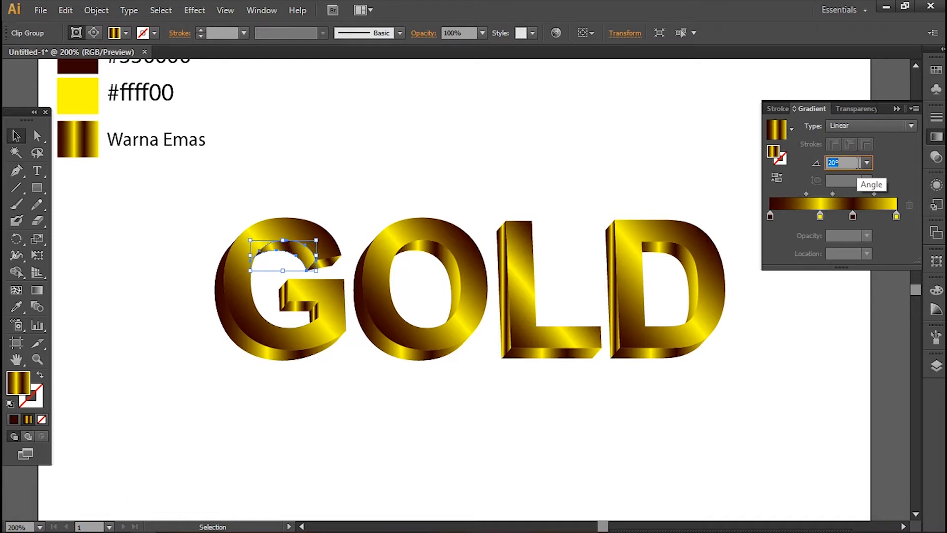
{"action": "key", "text": "Down"}
{"action": "key", "text": "Down"}
{"action": "key", "text": "Down"}
{"action": "key", "text": "Down"}
{"action": "key", "text": "Down"}
{"action": "key", "text": "Down"}
{"action": "key", "text": "Down"}
{"action": "key", "text": "Down"}
{"action": "key", "text": "Down"}
{"action": "key", "text": "Down"}
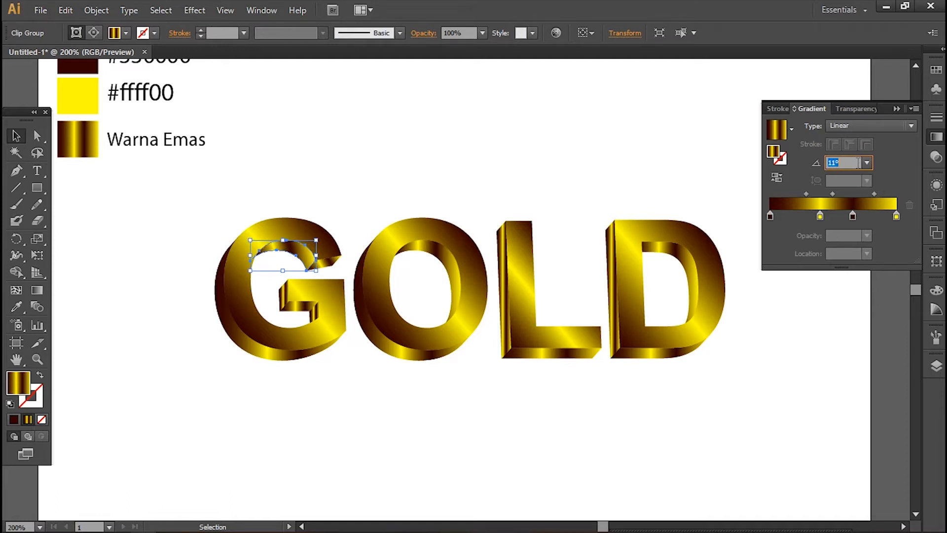
{"action": "key", "text": "Down"}
{"action": "key", "text": "Down"}
{"action": "key", "text": "Down"}
{"action": "key", "text": "Down"}
{"action": "key", "text": "Down"}
{"action": "key", "text": "Down"}
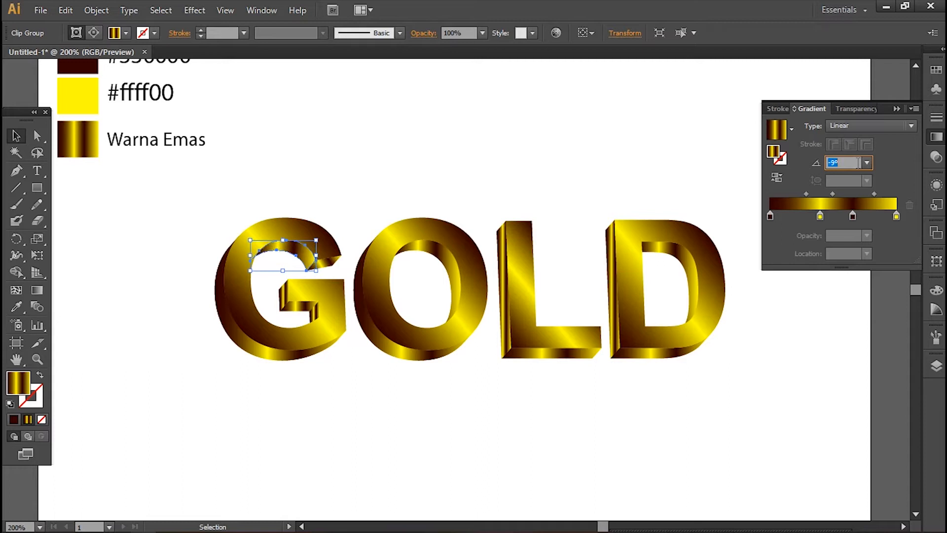
{"action": "key", "text": "Down"}
{"action": "key", "text": "Down"}
{"action": "key", "text": "Down"}
{"action": "key", "text": "Down"}
{"action": "key", "text": "Down"}
{"action": "key", "text": "Down"}
{"action": "key", "text": "Down"}
{"action": "key", "text": "Down"}
{"action": "key", "text": "Down"}
{"action": "key", "text": "Down"}
{"action": "key", "text": "Down"}
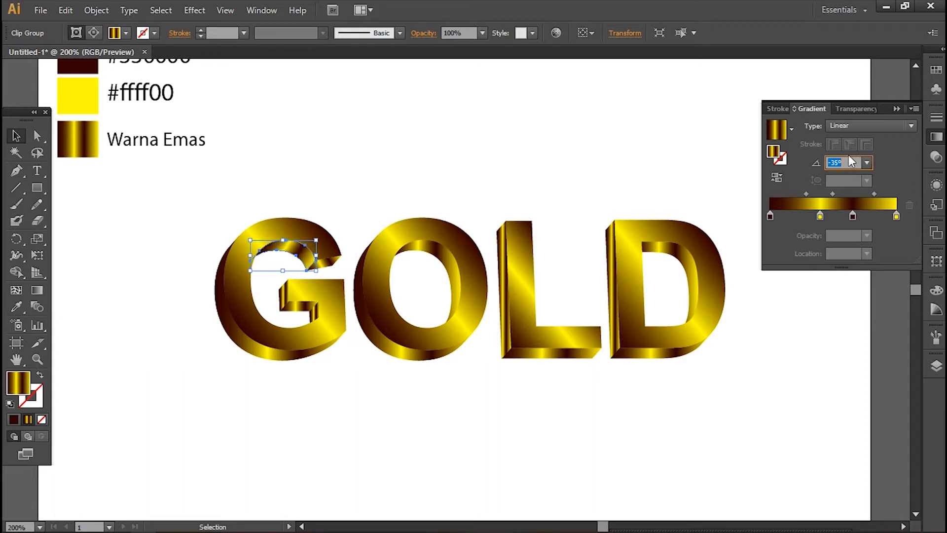
{"action": "left_click", "coordinate": [657, 121]}
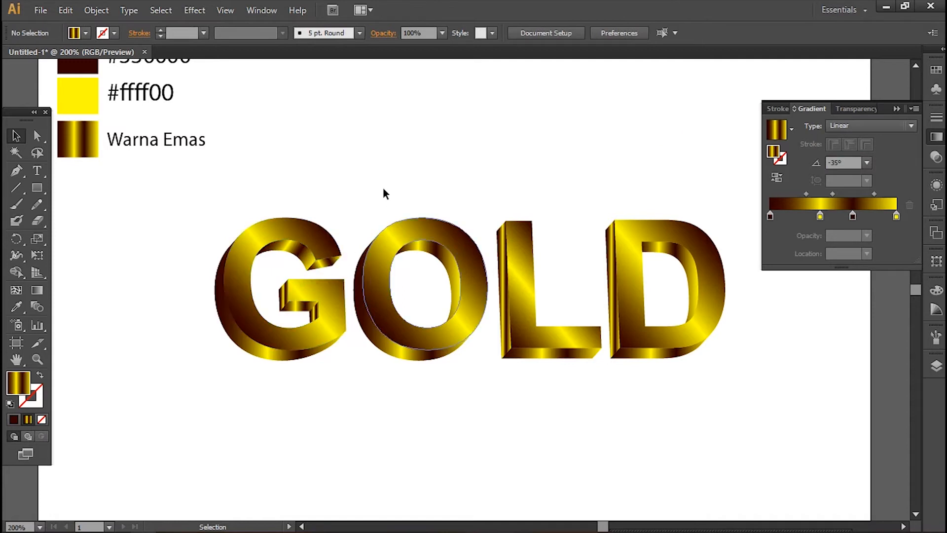
Set the gradient angle to -41° on the G's outer side face along its left and lower edge and deselect it.
{"action": "left_click", "coordinate": [254, 353]}
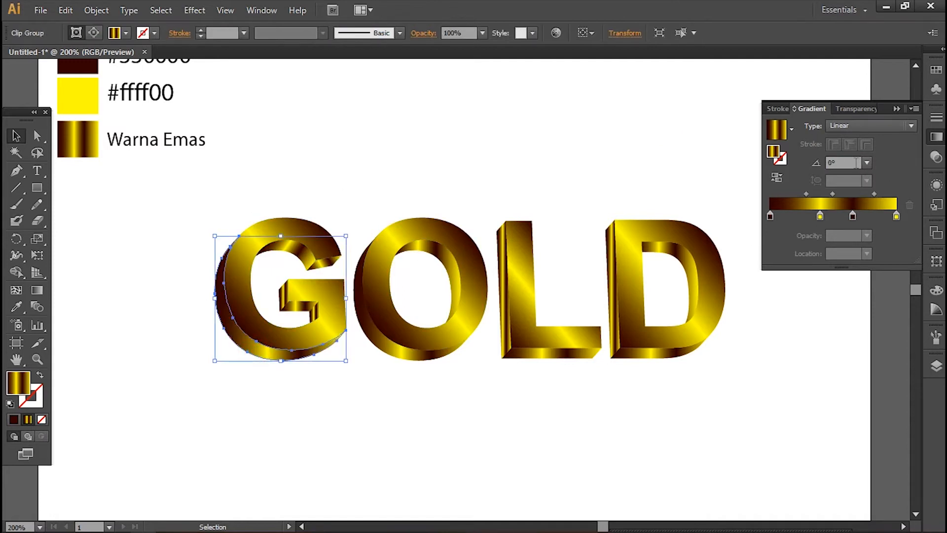
{"action": "left_click", "coordinate": [850, 163]}
{"action": "key", "text": "Up"}
{"action": "key", "text": "Down"}
{"action": "key", "text": "Down"}
{"action": "key", "text": "Down"}
{"action": "key", "text": "Down"}
{"action": "key", "text": "Down"}
{"action": "key", "text": "Down"}
{"action": "key", "text": "Down"}
{"action": "key", "text": "Down"}
{"action": "key", "text": "Down"}
{"action": "key", "text": "Down"}
{"action": "key", "text": "Down"}
{"action": "key", "text": "Down"}
{"action": "key", "text": "Down"}
{"action": "key", "text": "Down"}
{"action": "key", "text": "Down"}
{"action": "key", "text": "Down"}
{"action": "key", "text": "Down"}
{"action": "key", "text": "Down"}
{"action": "key", "text": "Down"}
{"action": "key", "text": "Down"}
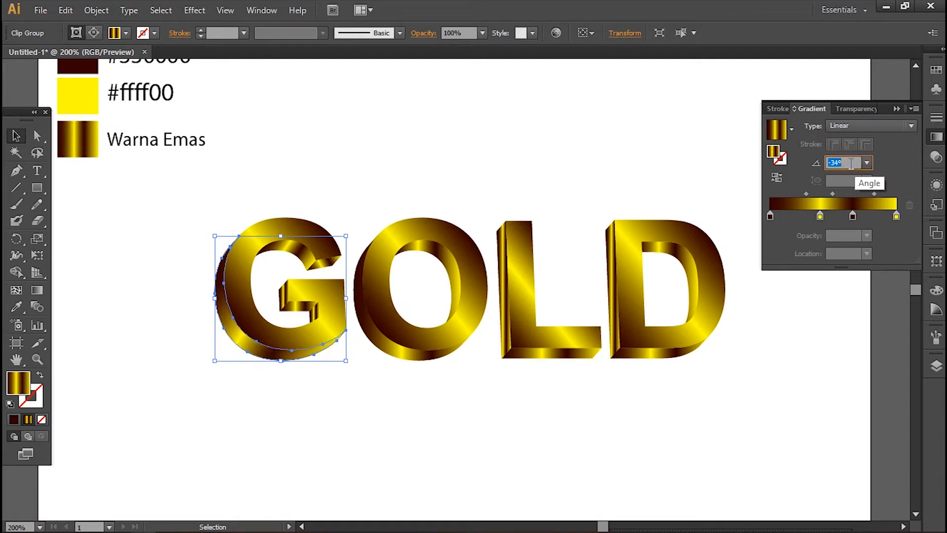
{"action": "key", "text": "Down"}
{"action": "key", "text": "Down"}
{"action": "key", "text": "Down"}
{"action": "key", "text": "Down"}
{"action": "key", "text": "Down"}
{"action": "key", "text": "Down"}
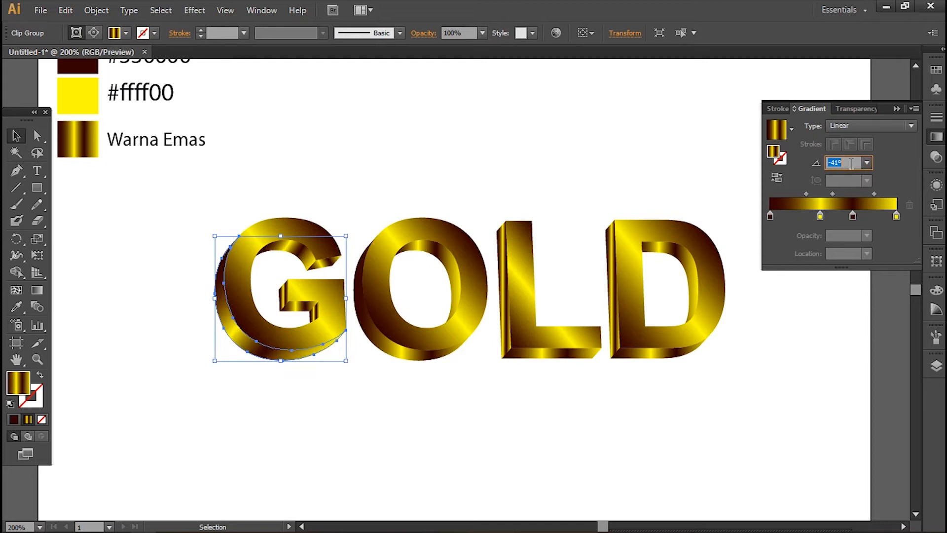
{"action": "left_click", "coordinate": [698, 147]}
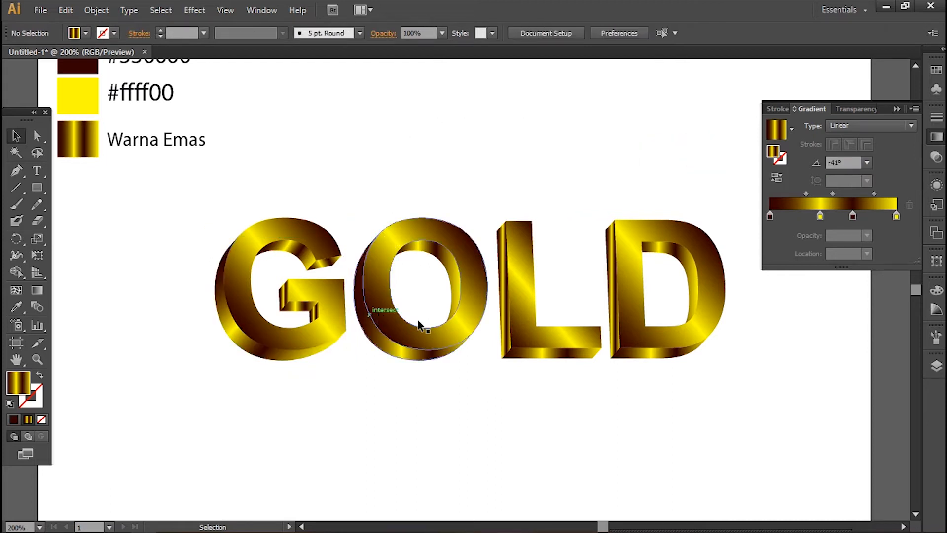
{"action": "left_click", "coordinate": [299, 257]}
{"action": "left_click", "coordinate": [499, 133]}
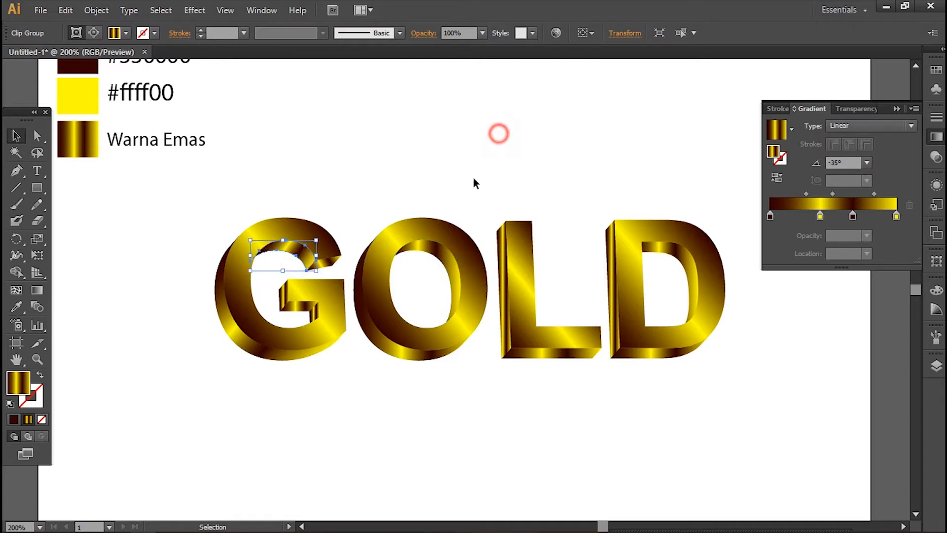
Try a gradient angle of -35° on the side face inside the O's hole and deselect it.
{"action": "left_click", "coordinate": [442, 258]}
{"action": "left_click", "coordinate": [845, 162]}
{"action": "type", "text": "-17"}
{"action": "key", "text": "Return"}
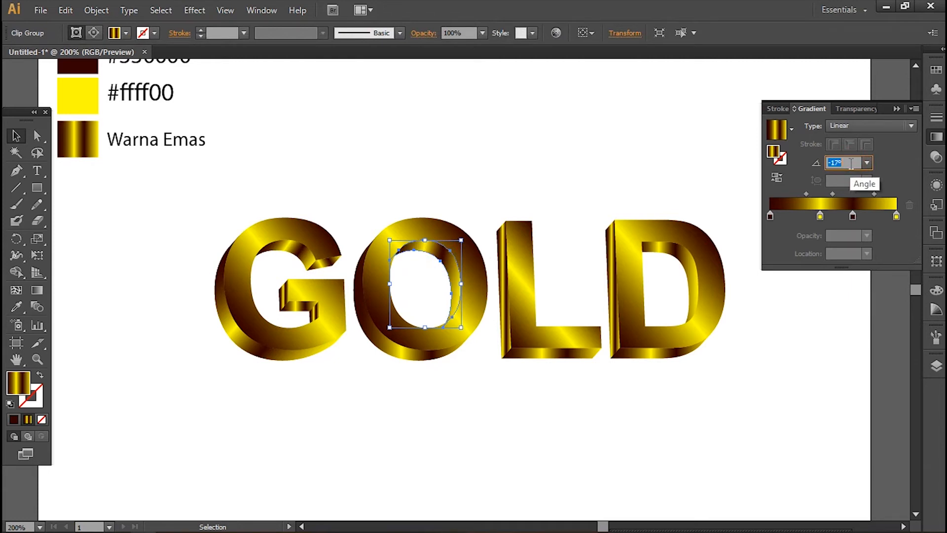
{"action": "scroll", "coordinate": [851, 164], "scroll_direction": "down", "scroll_amount": 16}
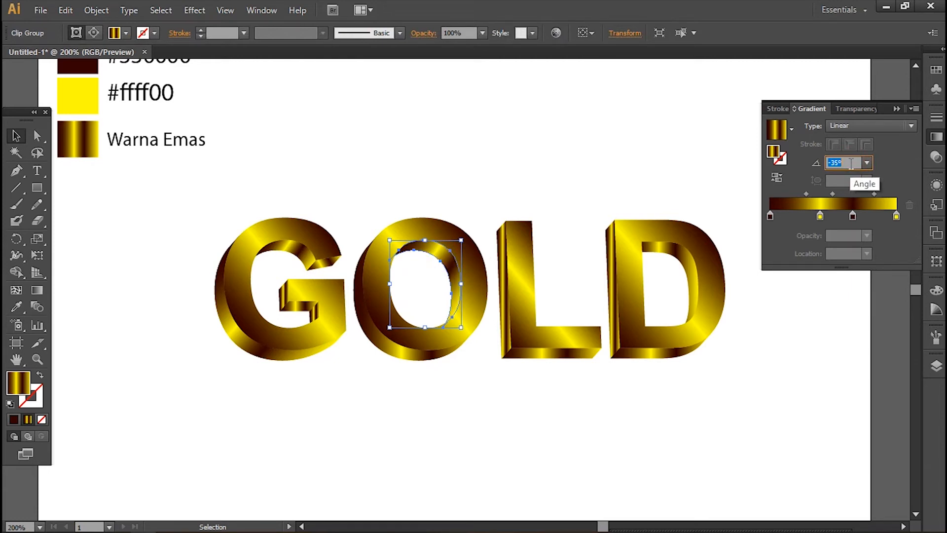
{"action": "scroll", "coordinate": [851, 164], "scroll_direction": "up", "scroll_amount": 1}
{"action": "left_click", "coordinate": [599, 143]}
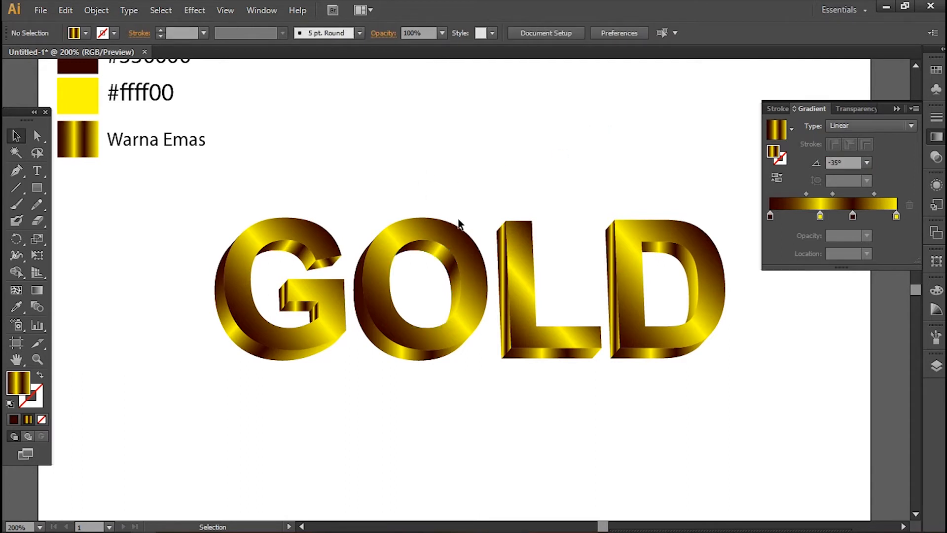
Set the gradient angle of the side face inside the O's hole to 131° and deselect it.
{"action": "left_click", "coordinate": [447, 252]}
{"action": "left_click", "coordinate": [848, 163]}
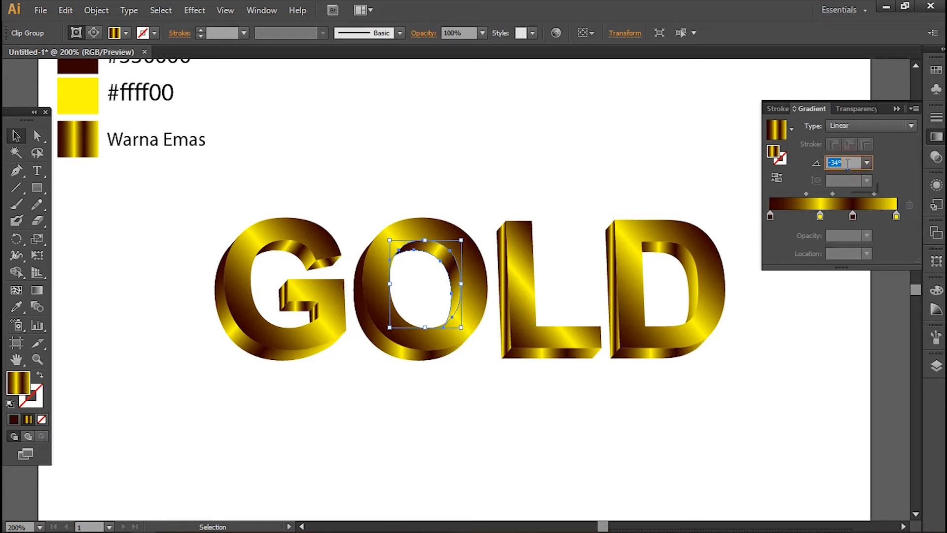
{"action": "scroll", "coordinate": [847, 163], "scroll_direction": "up", "scroll_amount": 20}
{"action": "scroll", "coordinate": [848, 163], "scroll_direction": "up", "scroll_amount": 20}
{"action": "scroll", "coordinate": [847, 163], "scroll_direction": "up", "scroll_amount": 20}
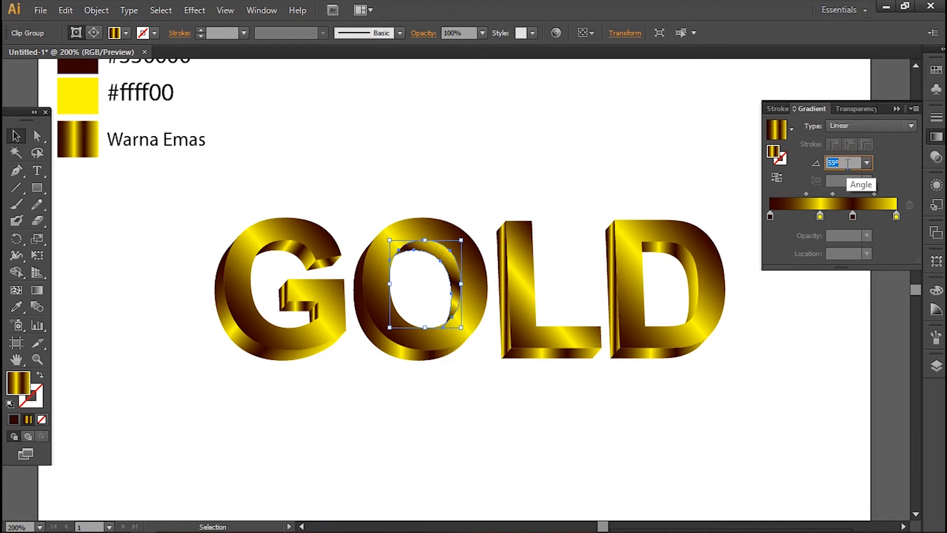
{"action": "scroll", "coordinate": [848, 163], "scroll_direction": "up", "scroll_amount": 20}
{"action": "scroll", "coordinate": [848, 163], "scroll_direction": "up", "scroll_amount": 20}
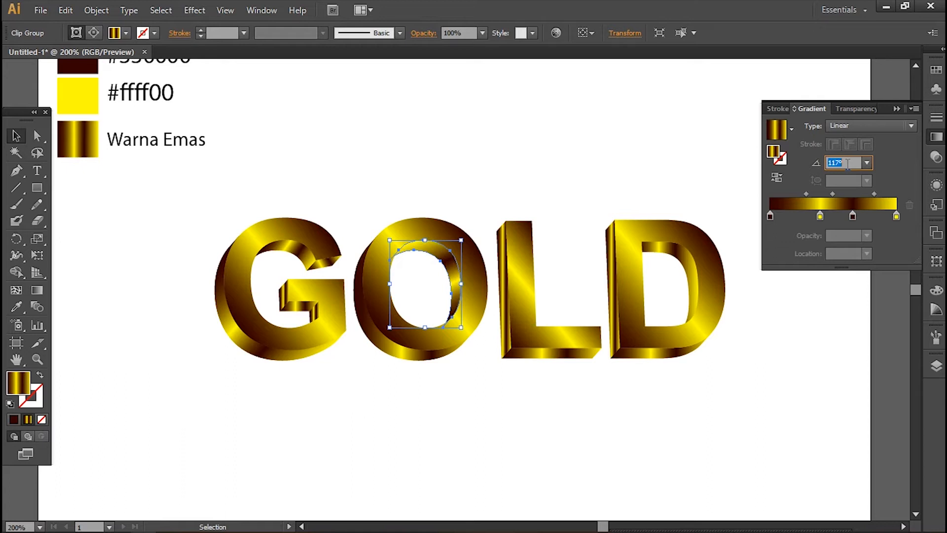
{"action": "scroll", "coordinate": [848, 163], "scroll_direction": "up", "scroll_amount": 2}
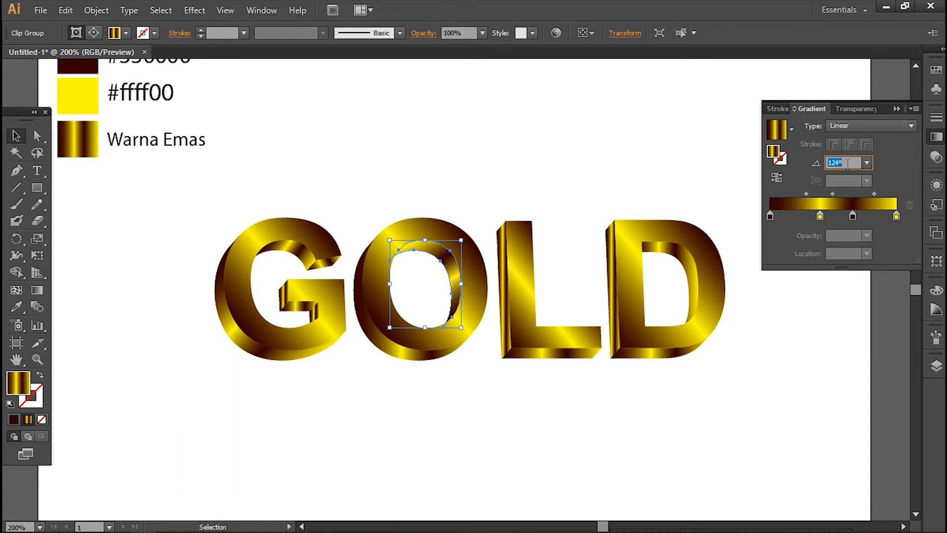
{"action": "scroll", "coordinate": [848, 163], "scroll_direction": "up", "scroll_amount": 6}
{"action": "scroll", "coordinate": [847, 163], "scroll_direction": "down", "scroll_amount": 1}
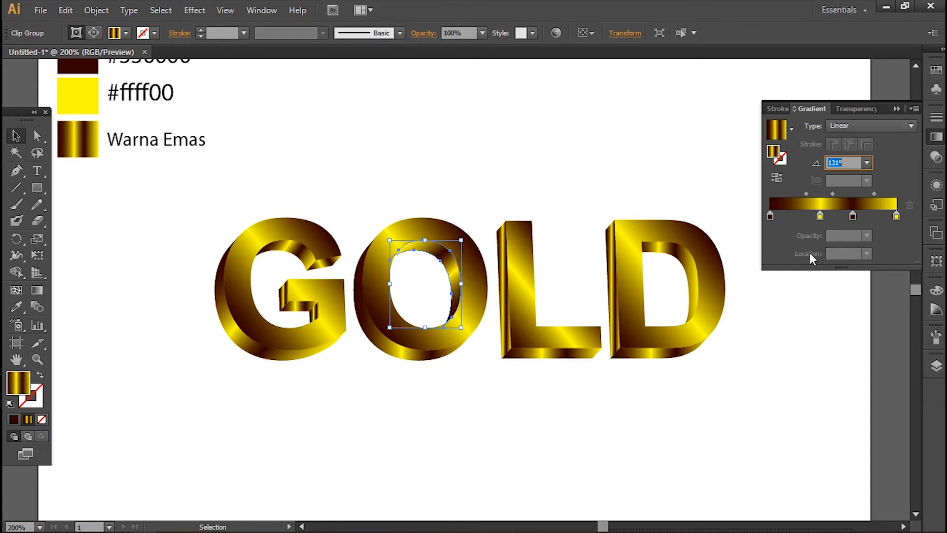
{"action": "left_click", "coordinate": [795, 346]}
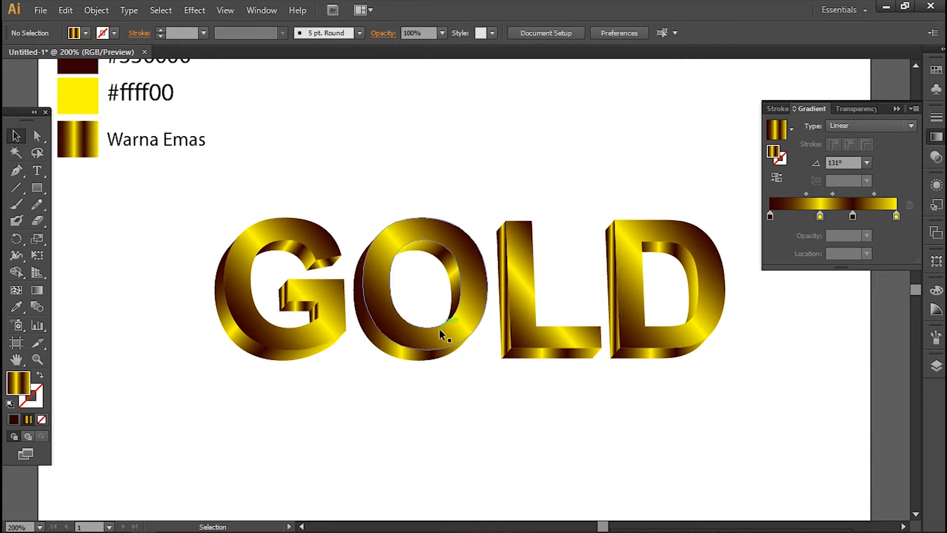
Set the gradient angle to -35° on the O's outer side face and deselect it.
{"action": "left_click", "coordinate": [414, 355]}
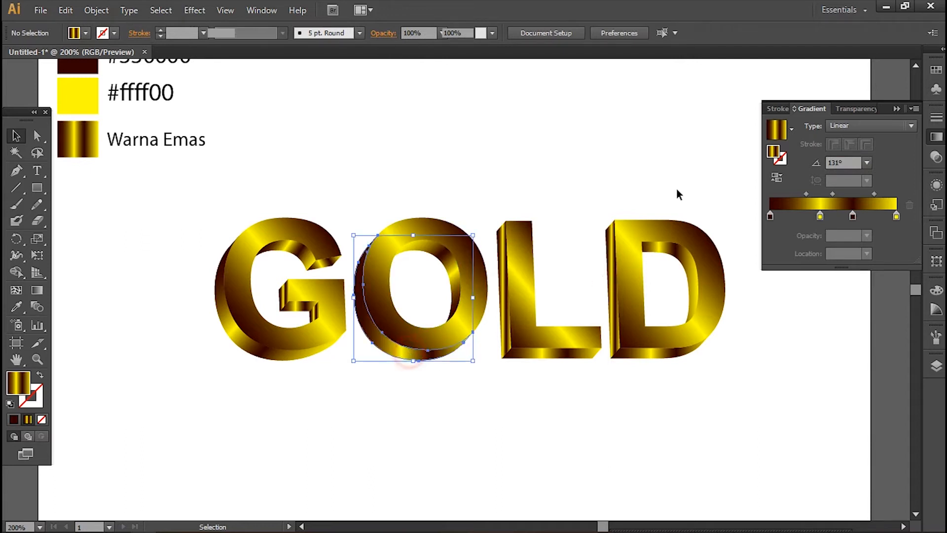
{"action": "left_click", "coordinate": [838, 164]}
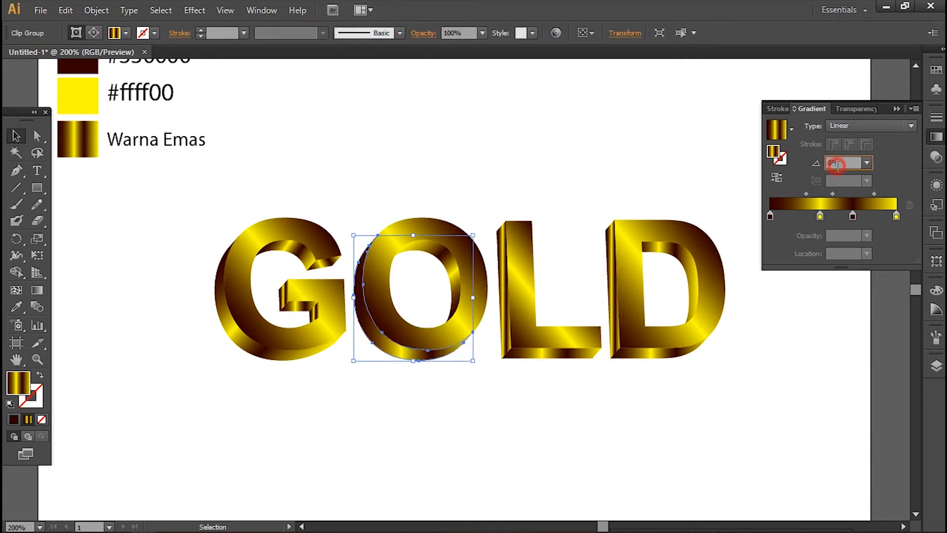
{"action": "scroll", "coordinate": [838, 167], "scroll_direction": "down", "scroll_amount": 9}
{"action": "scroll", "coordinate": [838, 167], "scroll_direction": "down", "scroll_amount": 20}
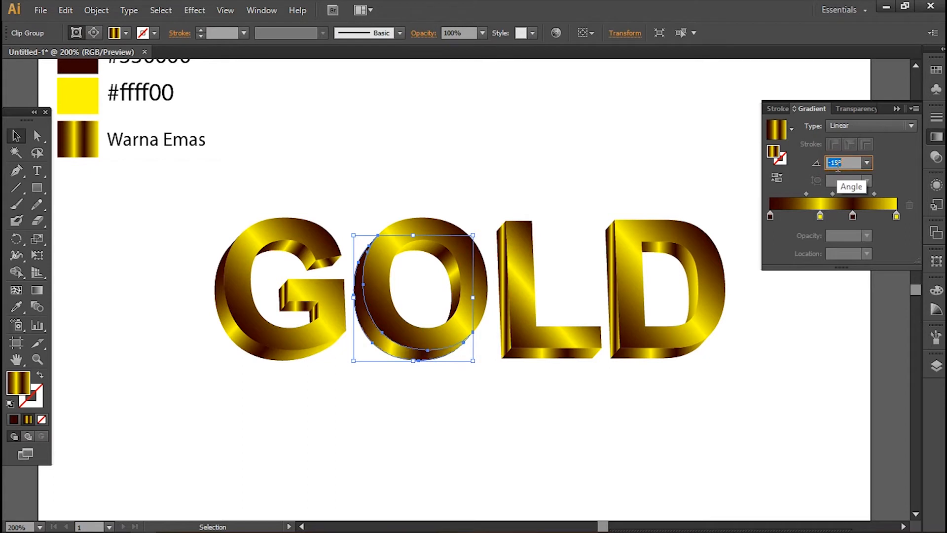
{"action": "scroll", "coordinate": [838, 168], "scroll_direction": "down", "scroll_amount": 2}
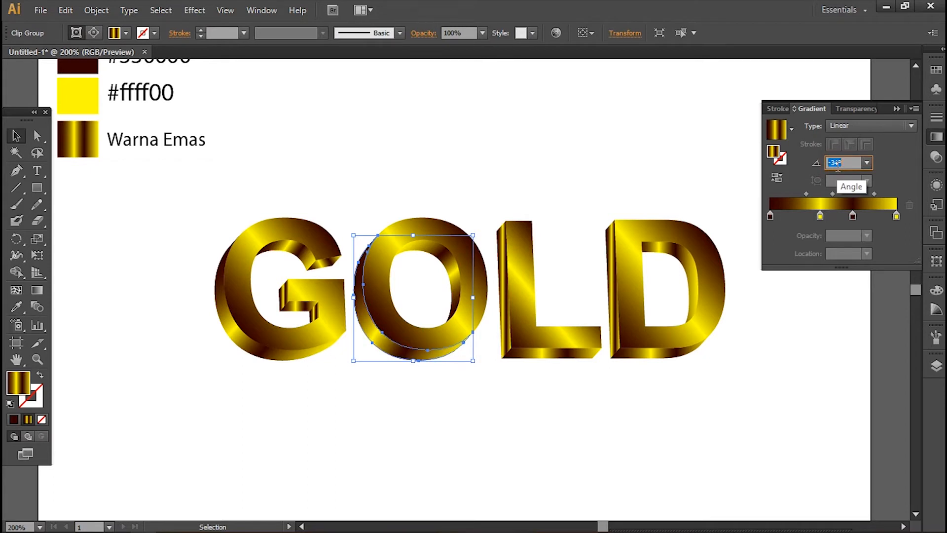
{"action": "left_click", "coordinate": [823, 324]}
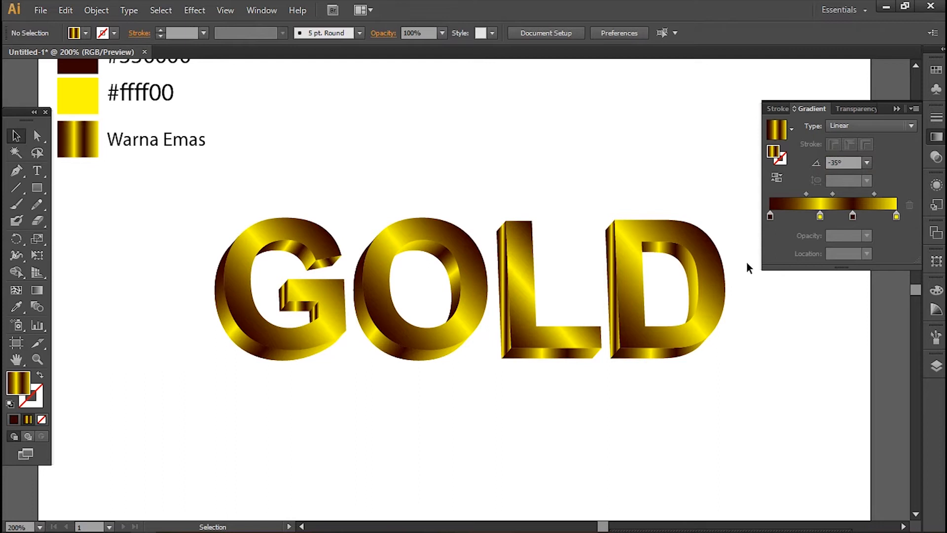
Set the gradient angle to -119° on the L's vertical left side face and deselect it.
{"action": "left_click", "coordinate": [504, 287]}
{"action": "scroll", "coordinate": [848, 163], "scroll_direction": "down", "scroll_amount": 5}
{"action": "scroll", "coordinate": [848, 163], "scroll_direction": "down", "scroll_amount": 20}
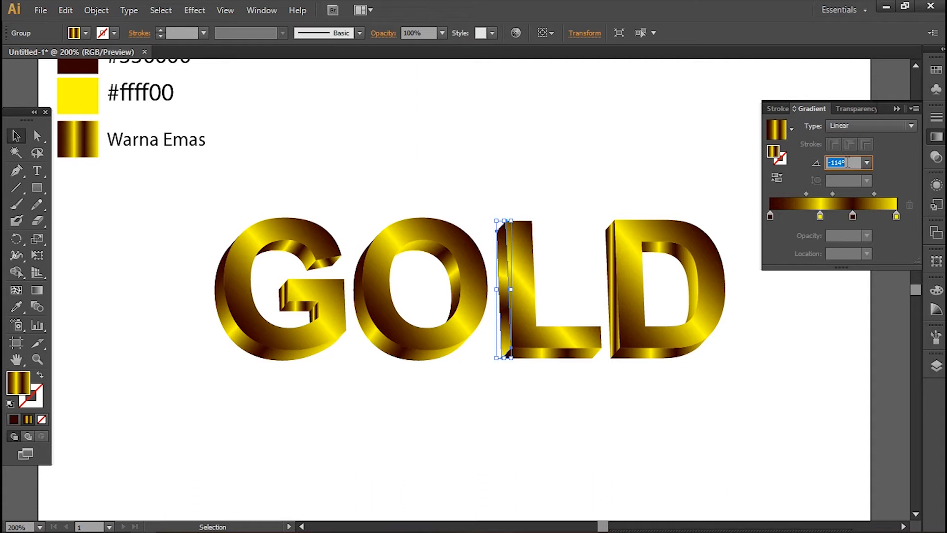
{"action": "left_click", "coordinate": [807, 272]}
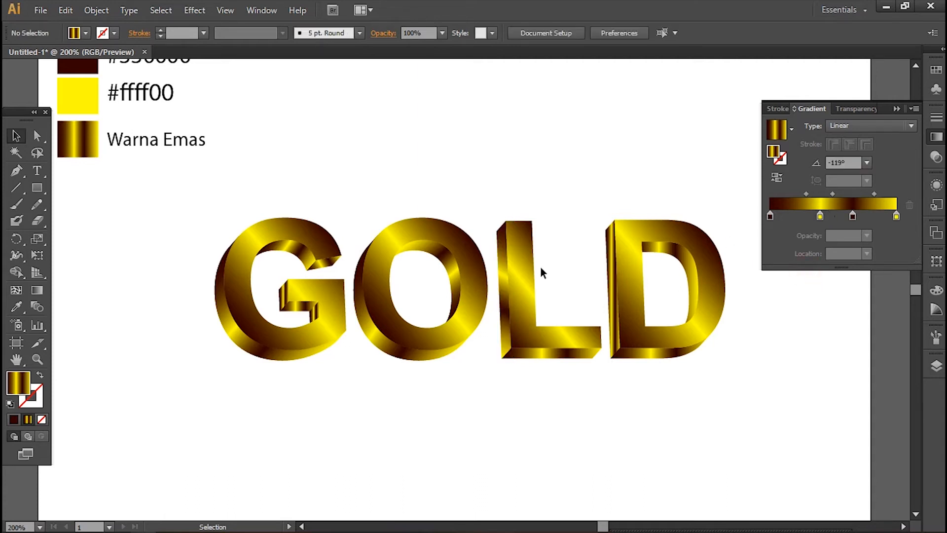
Set the gradient angle to -53° on the L's bottom side face and deselect it.
{"action": "left_click", "coordinate": [575, 354]}
{"action": "left_click", "coordinate": [844, 162]}
{"action": "type", "text": "-1"}
{"action": "key", "text": "Return"}
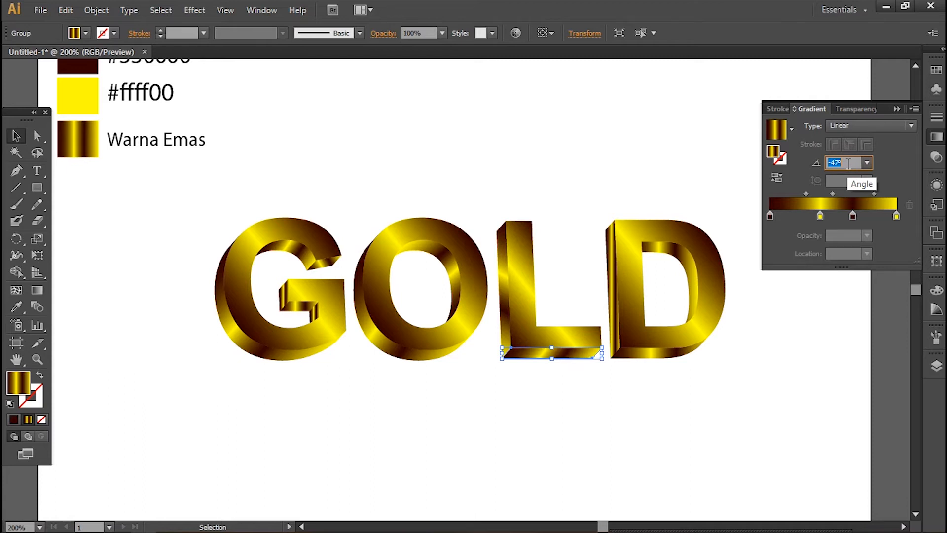
{"action": "left_click", "coordinate": [803, 353]}
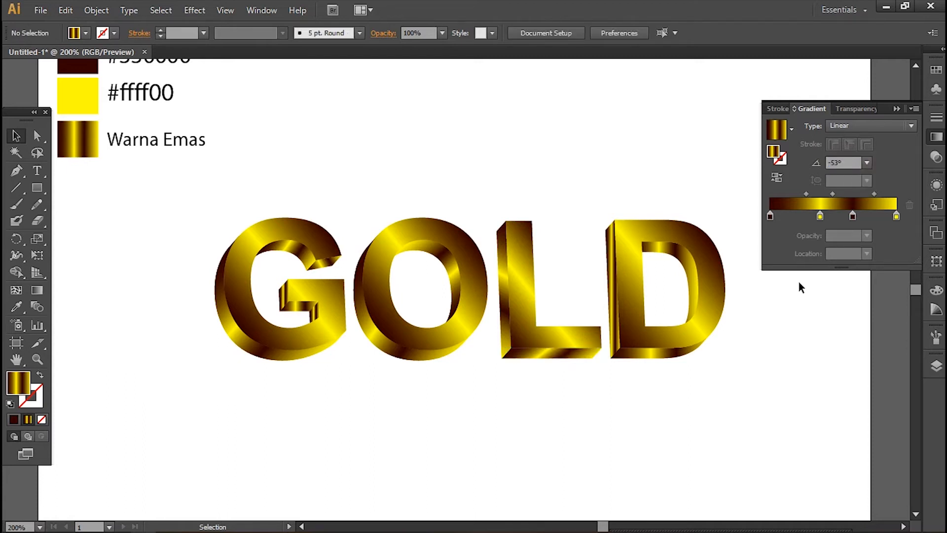
Set the gradient angle to -128° on the D's vertical left side face and deselect it.
{"action": "left_click", "coordinate": [612, 284]}
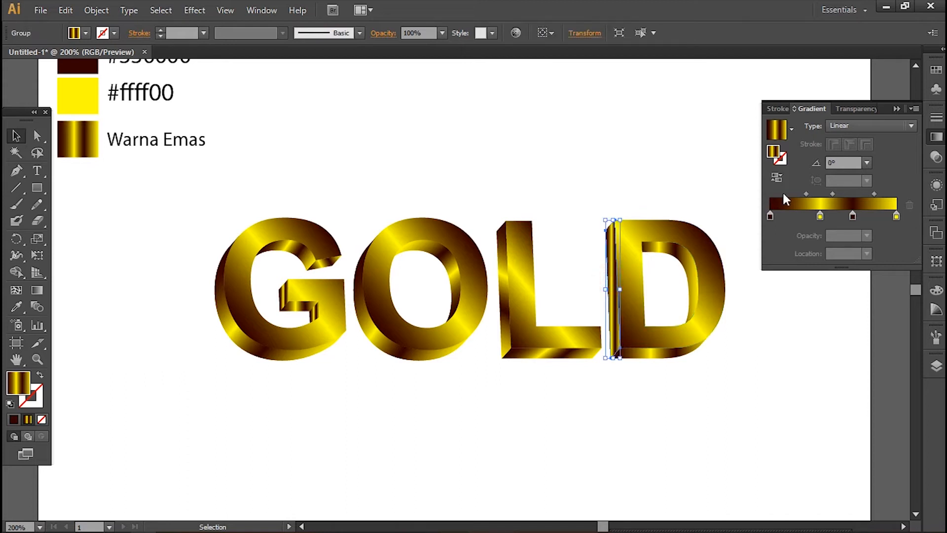
{"action": "left_click", "coordinate": [856, 163]}
{"action": "type", "text": "-9"}
{"action": "key", "text": "Return"}
{"action": "type", "text": "-26"}
{"action": "key", "text": "Return"}
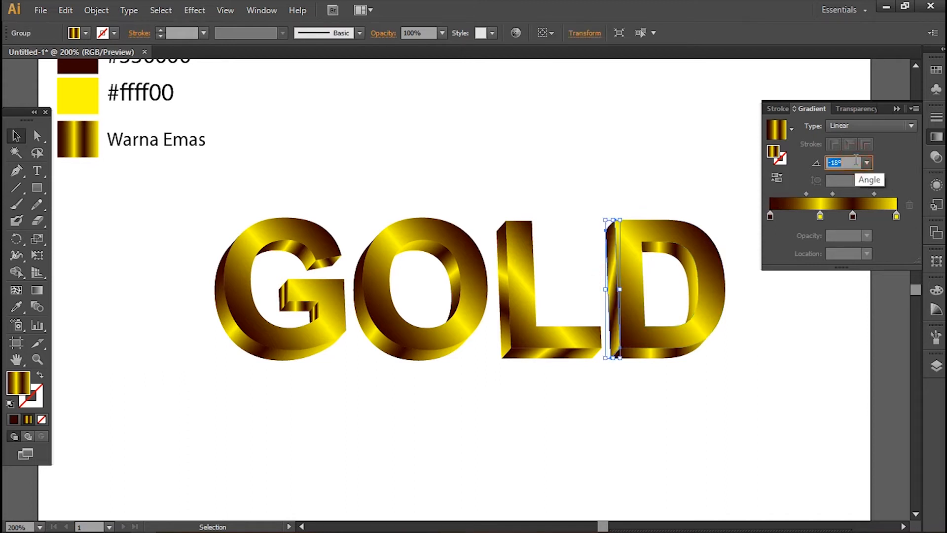
{"action": "type", "text": "-44"}
{"action": "key", "text": "Return"}
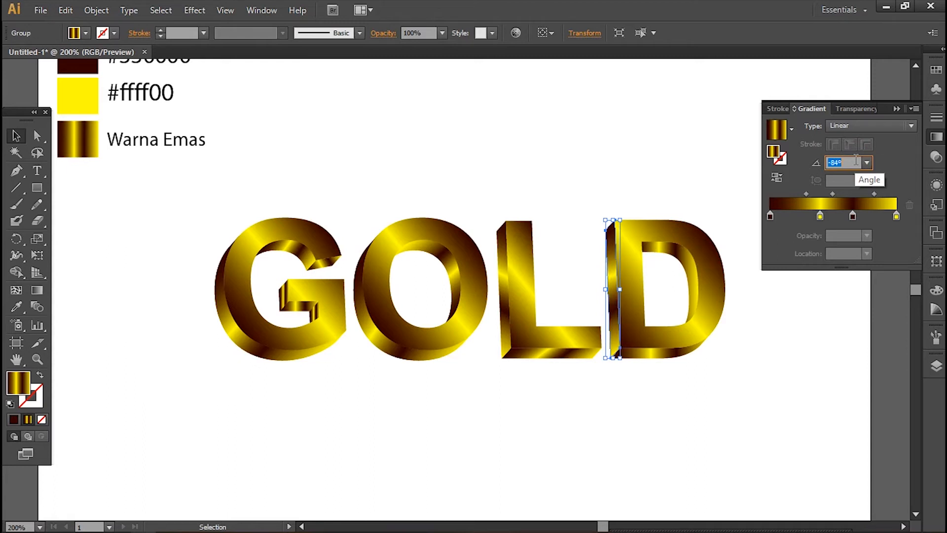
{"action": "type", "text": "-90"}
{"action": "key", "text": "Return"}
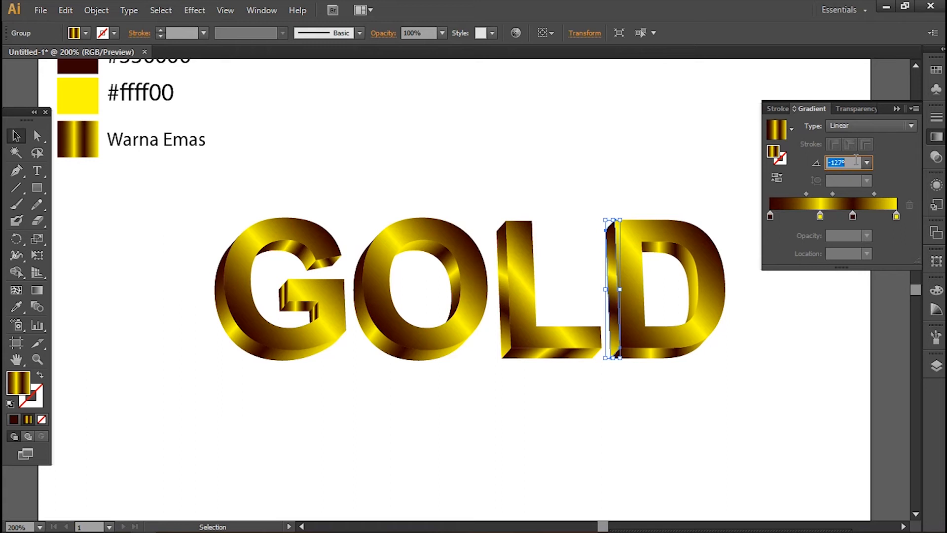
{"action": "left_click", "coordinate": [796, 309]}
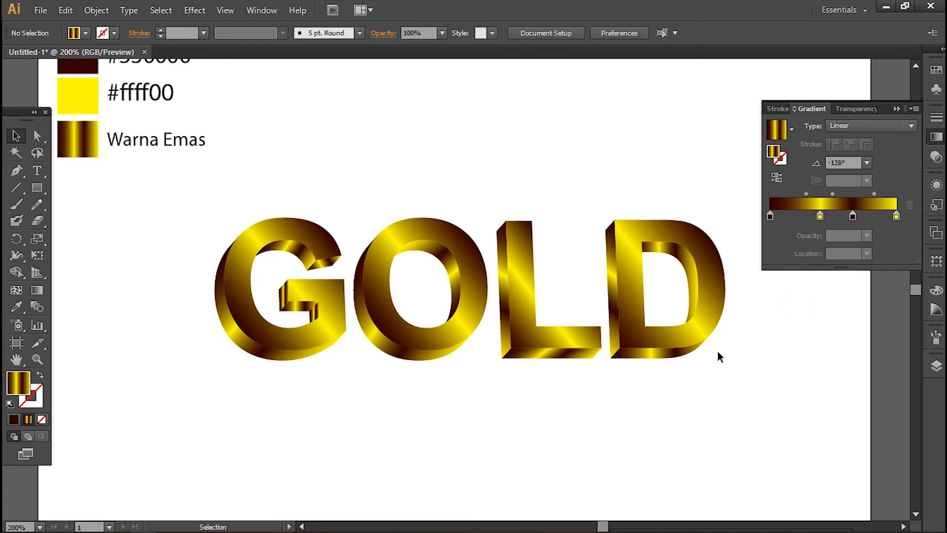
Set the gradient angle to -38° on the D's bottom side face and deselect it.
{"action": "left_click", "coordinate": [697, 352]}
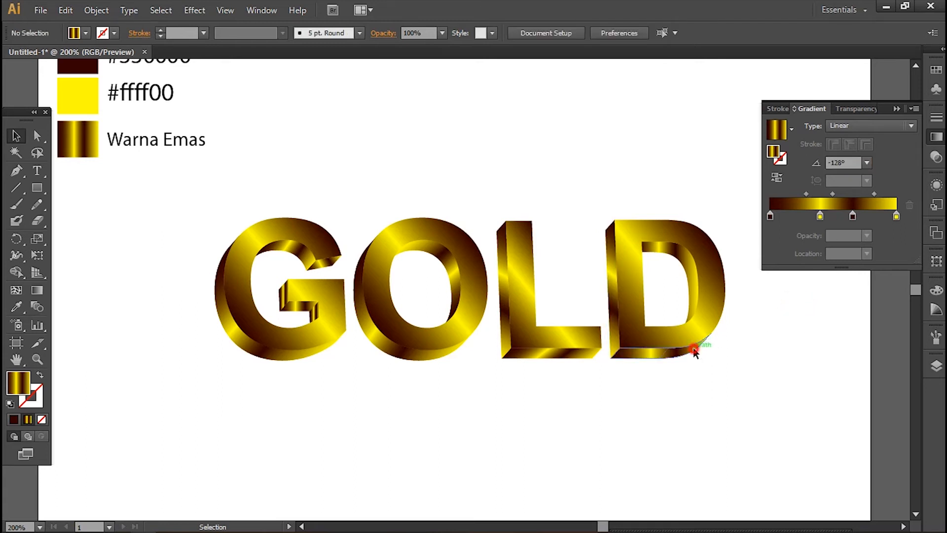
{"action": "left_click", "coordinate": [850, 163]}
{"action": "scroll", "coordinate": [852, 163], "scroll_direction": "down", "scroll_amount": 8}
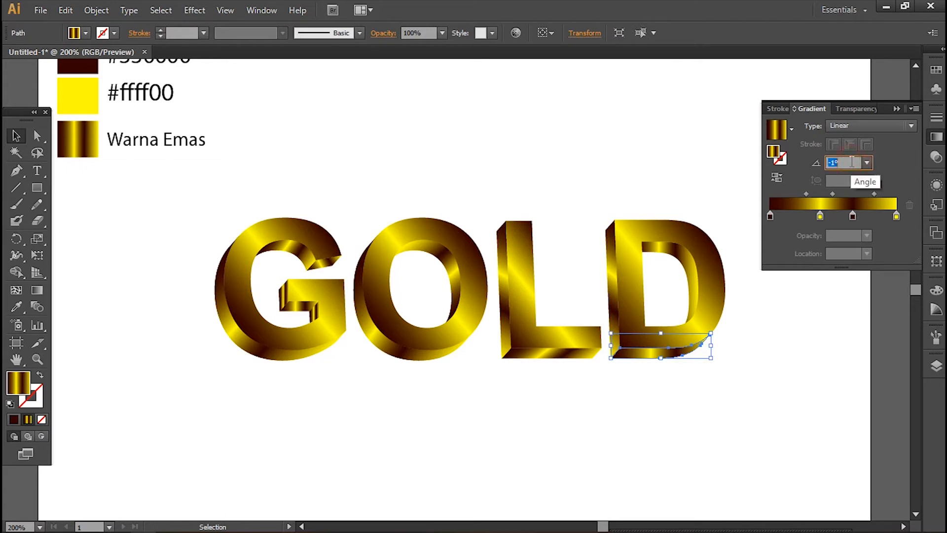
{"action": "scroll", "coordinate": [852, 163], "scroll_direction": "down", "scroll_amount": 7}
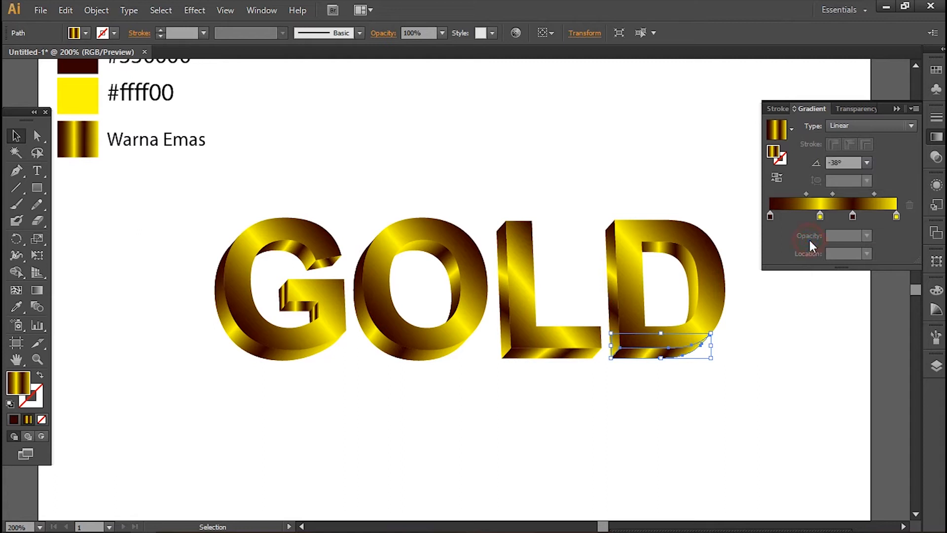
{"action": "left_click", "coordinate": [794, 336]}
Set the gradient angle to 119° on the D's inner side face and deselect it.
{"action": "left_click", "coordinate": [686, 259]}
{"action": "double_click", "coordinate": [845, 163]}
{"action": "type", "text": "-14"}
{"action": "key", "text": "Return"}
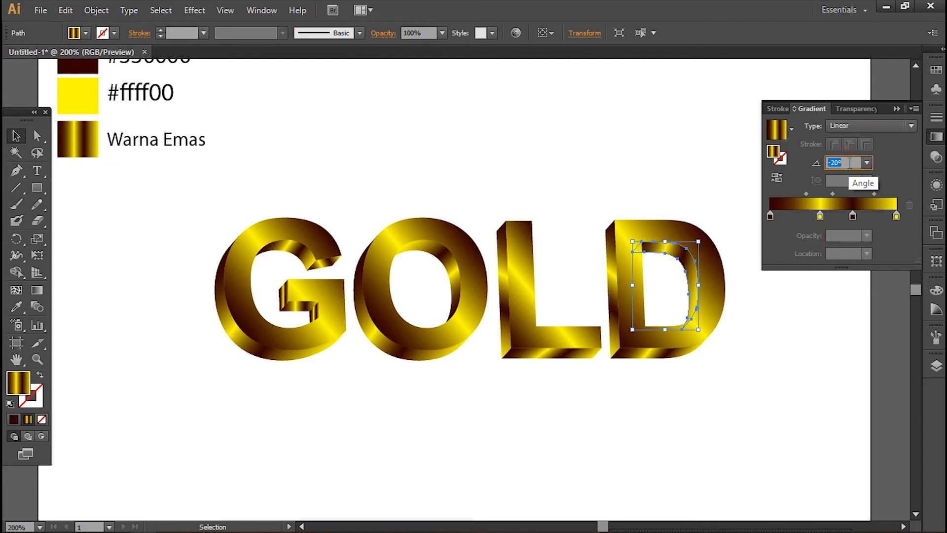
{"action": "key", "text": "Down"}
{"action": "key", "text": "Up"}
{"action": "key", "text": "Up"}
{"action": "key", "text": "Up"}
{"action": "key", "text": "Up"}
{"action": "key", "text": "Up"}
{"action": "key", "text": "Up"}
{"action": "key", "text": "Up"}
{"action": "key", "text": "Up"}
{"action": "key", "text": "Up"}
{"action": "key", "text": "Up"}
{"action": "key", "text": "Up"}
{"action": "key", "text": "Up"}
{"action": "key", "text": "Up"}
{"action": "key", "text": "Up"}
{"action": "key", "text": "Up"}
{"action": "key", "text": "Up"}
{"action": "key", "text": "Up"}
{"action": "key", "text": "Up"}
{"action": "key", "text": "Up"}
{"action": "key", "text": "Up"}
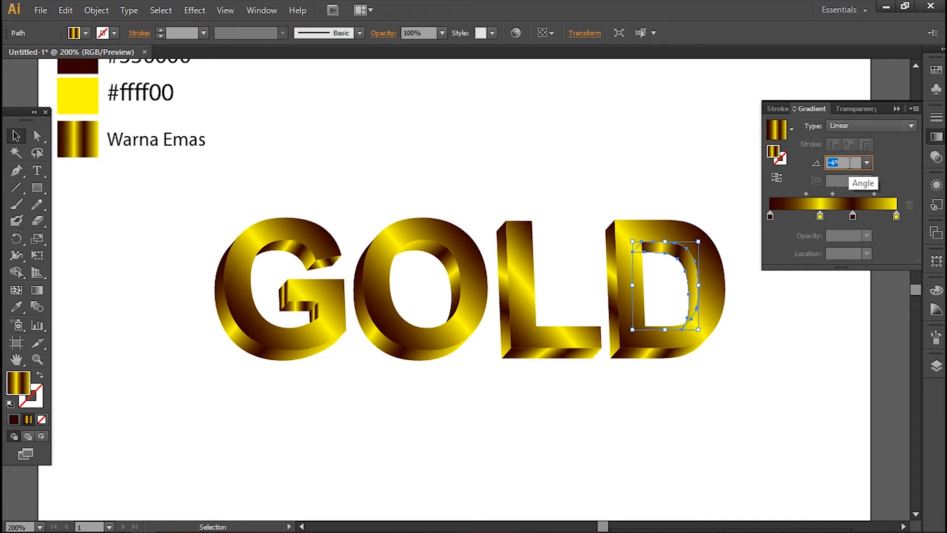
{"action": "key", "text": "Up"}
{"action": "key", "text": "Up"}
{"action": "key", "text": "Up"}
{"action": "key", "text": "Up"}
{"action": "key", "text": "Up"}
{"action": "key", "text": "Up"}
{"action": "key", "text": "Up"}
{"action": "key", "text": "Up"}
{"action": "key", "text": "Up"}
{"action": "key", "text": "Up"}
{"action": "key", "text": "Up"}
{"action": "key", "text": "Up"}
{"action": "key", "text": "Up"}
{"action": "key", "text": "Up"}
{"action": "key", "text": "Up"}
{"action": "key", "text": "Up"}
{"action": "key", "text": "Up"}
{"action": "key", "text": "Up"}
{"action": "key", "text": "Up"}
{"action": "key", "text": "Up"}
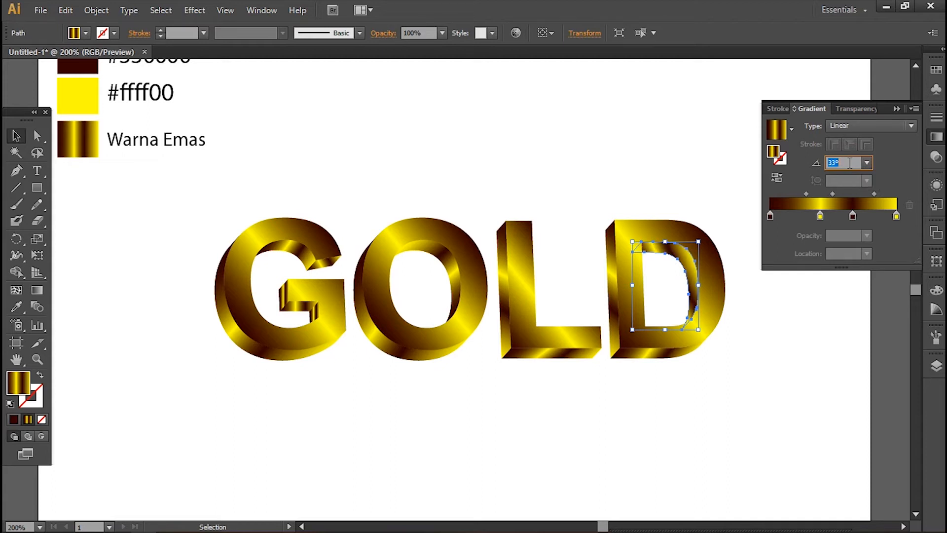
{"action": "key", "text": "Up"}
{"action": "key", "text": "Up"}
{"action": "key", "text": "Up"}
{"action": "key", "text": "Up"}
{"action": "key", "text": "Up"}
{"action": "key", "text": "Up"}
{"action": "key", "text": "Up"}
{"action": "key", "text": "Up"}
{"action": "key", "text": "Up"}
{"action": "key", "text": "Up"}
{"action": "key", "text": "Up"}
{"action": "key", "text": "Up"}
{"action": "key", "text": "Up"}
{"action": "key", "text": "Up"}
{"action": "key", "text": "Up"}
{"action": "key", "text": "Up"}
{"action": "key", "text": "Up"}
{"action": "key", "text": "Up"}
{"action": "key", "text": "Up"}
{"action": "key", "text": "Up"}
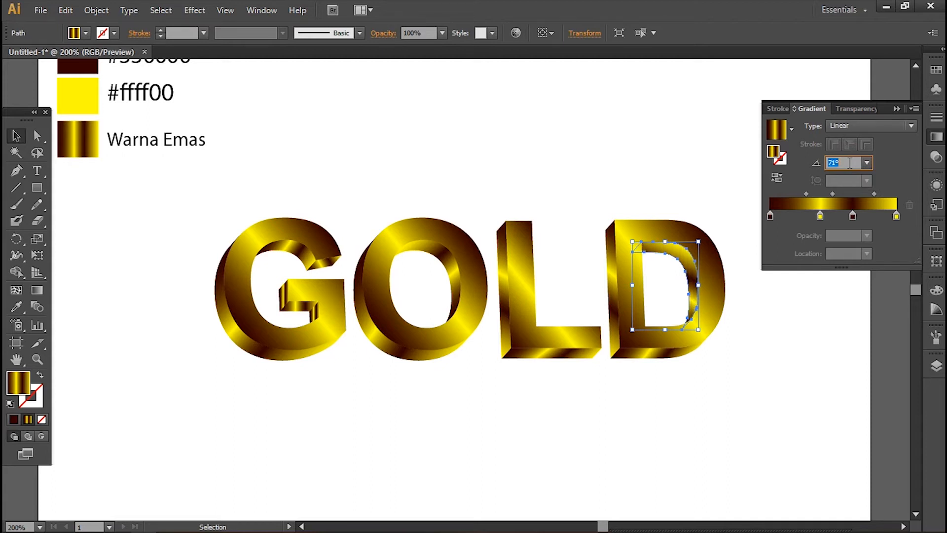
{"action": "key", "text": "Up"}
{"action": "key", "text": "Up"}
{"action": "key", "text": "Up"}
{"action": "key", "text": "Up"}
{"action": "key", "text": "Up"}
{"action": "key", "text": "Up"}
{"action": "key", "text": "Up"}
{"action": "key", "text": "Up"}
{"action": "key", "text": "Up"}
{"action": "key", "text": "Up"}
{"action": "key", "text": "Up"}
{"action": "key", "text": "Up"}
{"action": "key", "text": "Up"}
{"action": "key", "text": "Up"}
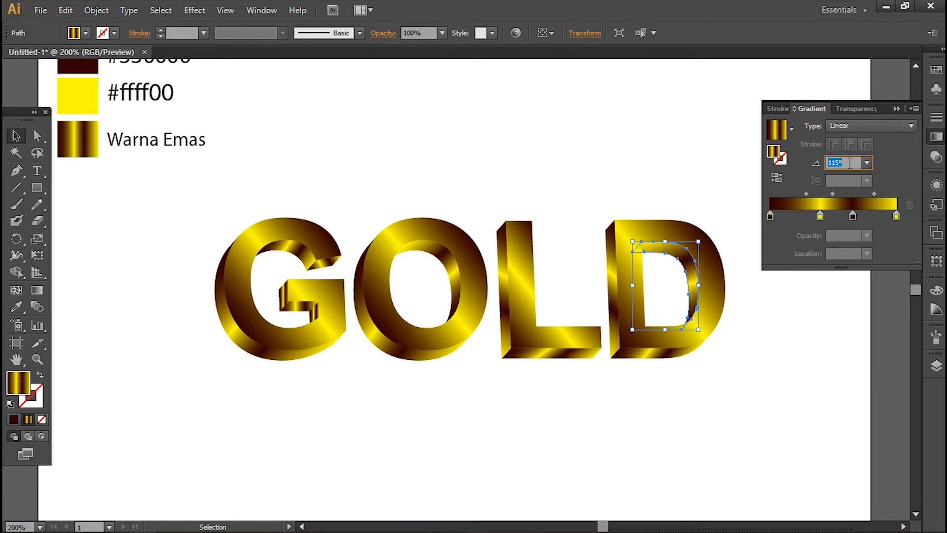
{"action": "left_click", "coordinate": [772, 327]}
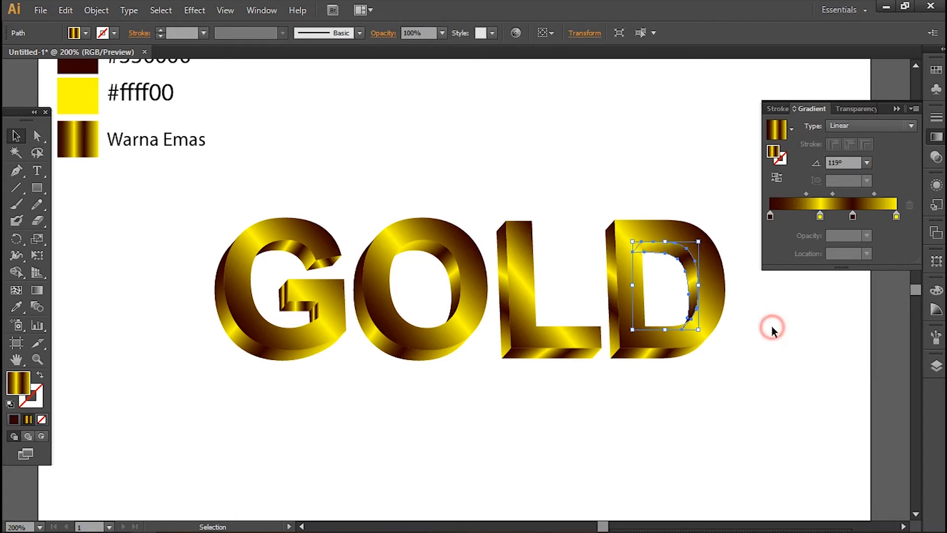
Select the whole GOLD lettering, scale it up slightly about its centre, and deselect it.
{"action": "left_click", "coordinate": [897, 108]}
{"action": "key", "text": "z"}
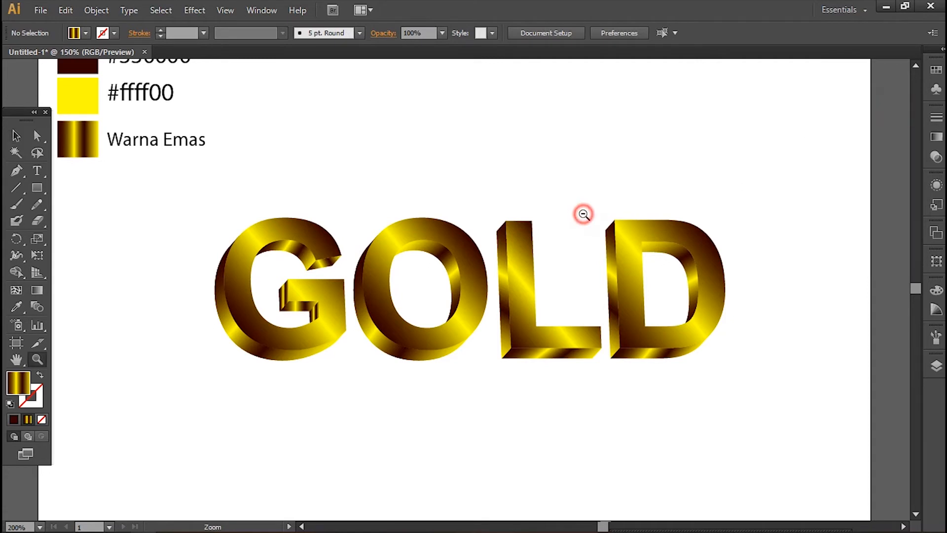
{"action": "left_click", "coordinate": [583, 212], "text": "alt"}
{"action": "left_click", "coordinate": [391, 382], "text": "alt"}
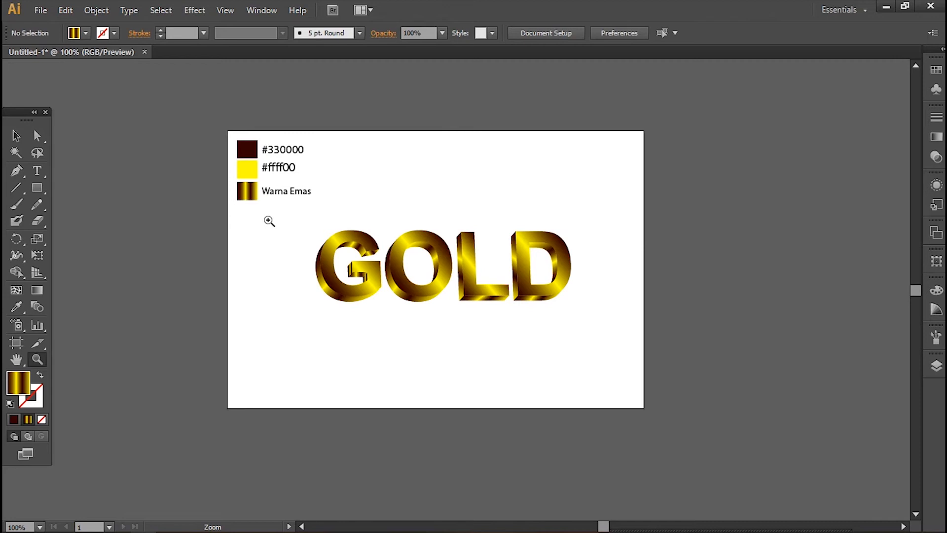
{"action": "left_click", "coordinate": [16, 137]}
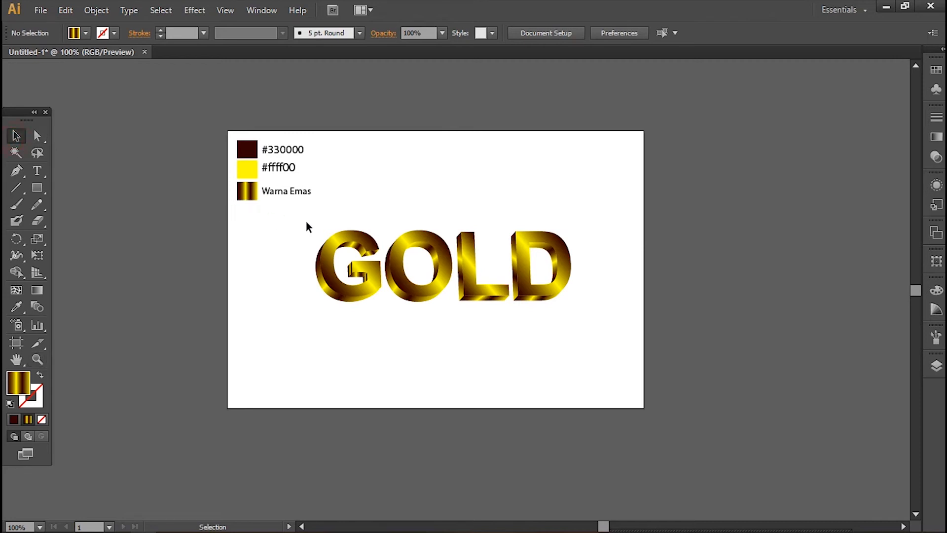
{"action": "left_click_drag", "start_coordinate": [285, 225], "coordinate": [576, 311]}
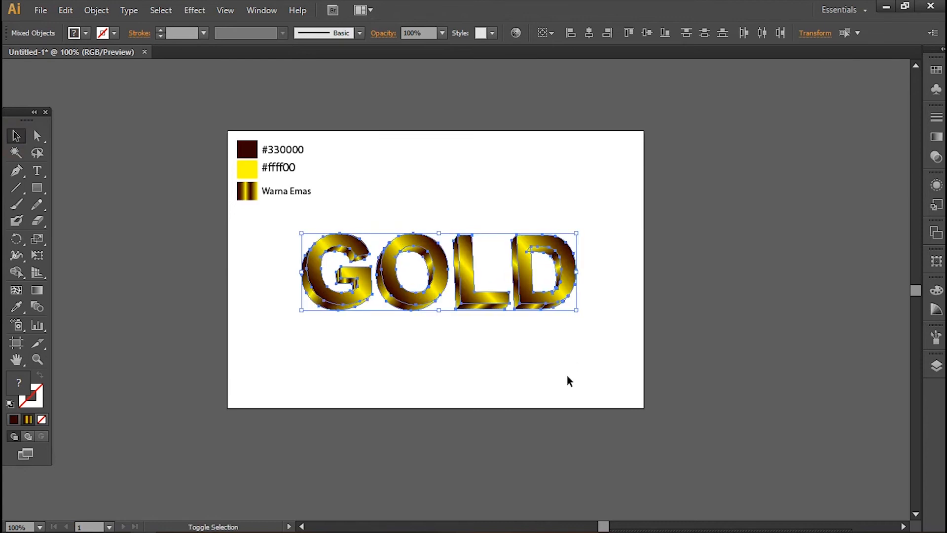
{"action": "left_click", "coordinate": [481, 336]}
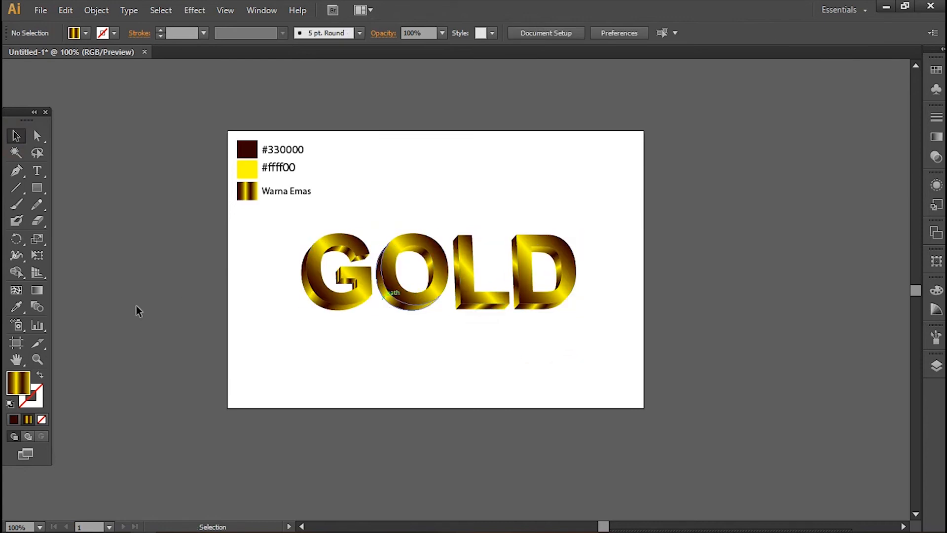
Offset the path of the G's front face by -1 px with the preview on.
{"action": "left_click", "coordinate": [37, 359]}
{"action": "left_click_drag", "start_coordinate": [288, 228], "coordinate": [592, 320]}
{"action": "left_click", "coordinate": [16, 135]}
{"action": "left_click", "coordinate": [157, 179]}
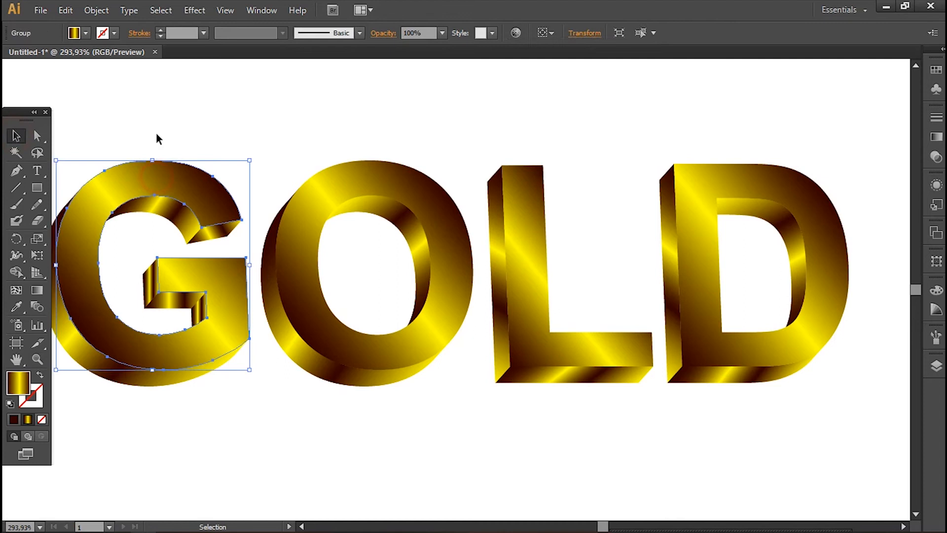
{"action": "left_click", "coordinate": [145, 381]}
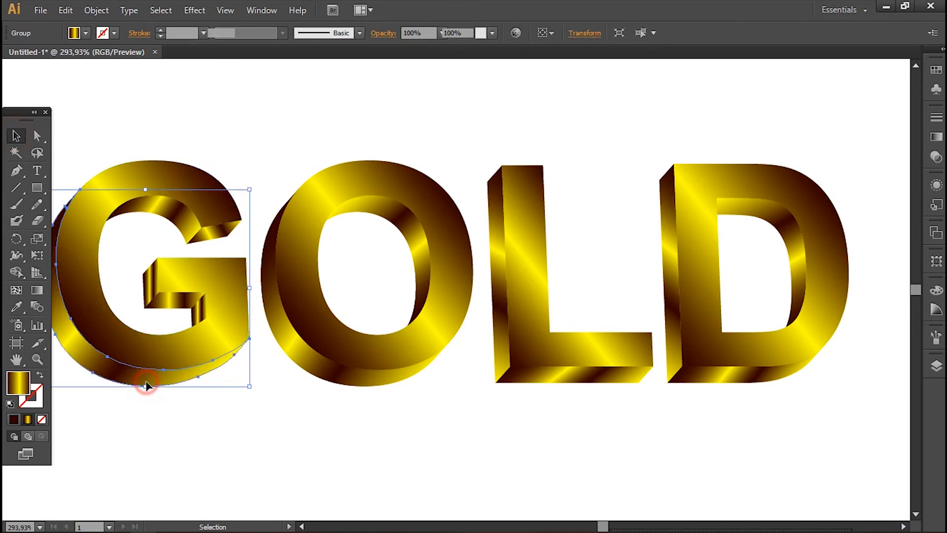
{"action": "left_click", "coordinate": [183, 118]}
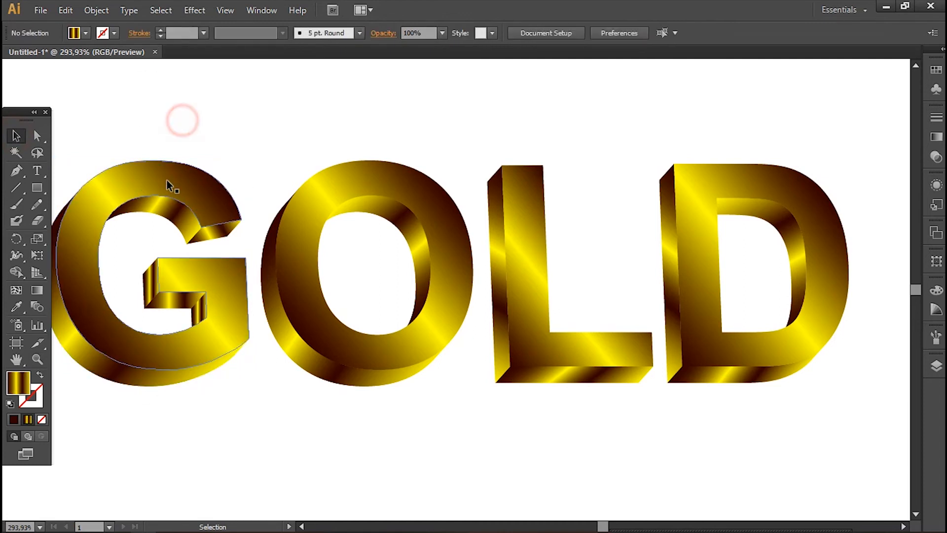
{"action": "left_click", "coordinate": [167, 179]}
{"action": "left_click", "coordinate": [96, 10]}
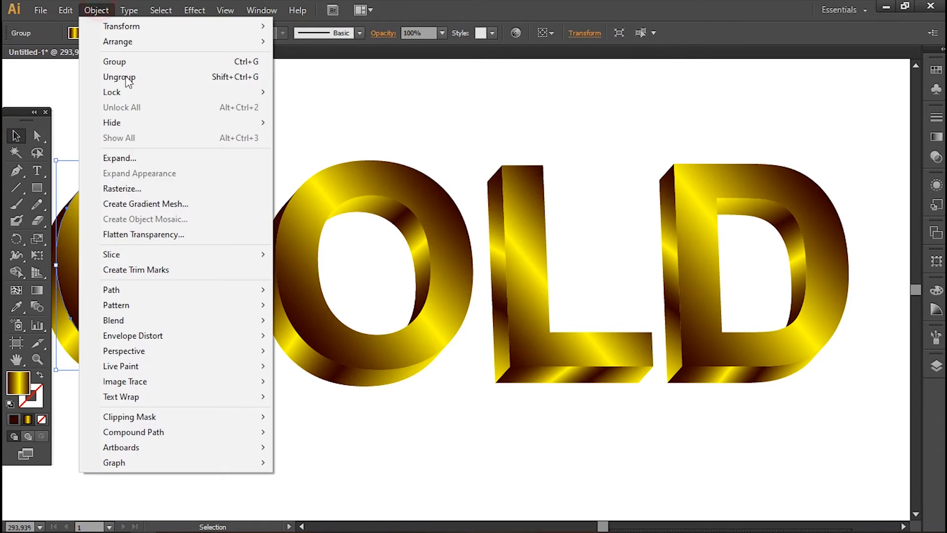
{"action": "mouse_move", "coordinate": [252, 293]}
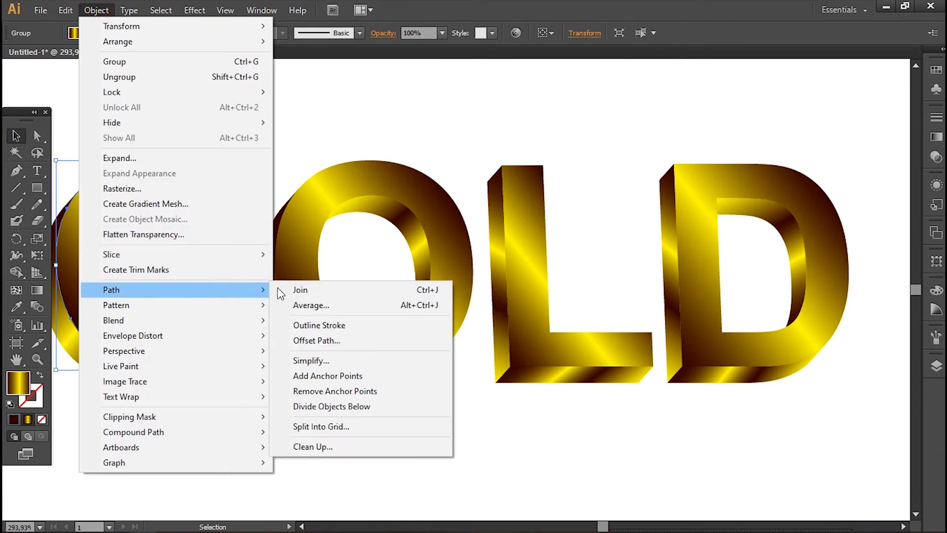
{"action": "left_click", "coordinate": [324, 341]}
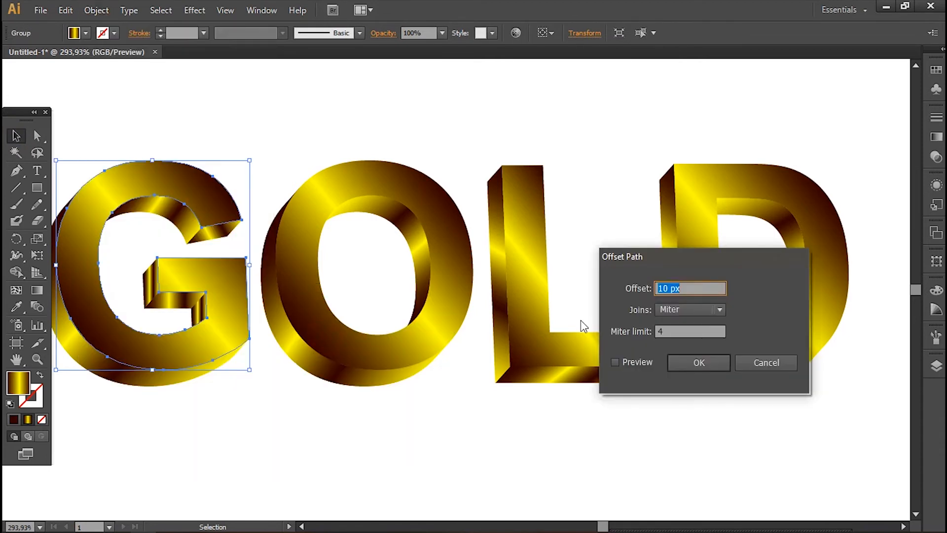
{"action": "left_click", "coordinate": [615, 362]}
{"action": "left_click", "coordinate": [686, 288]}
{"action": "key", "text": "Down"}
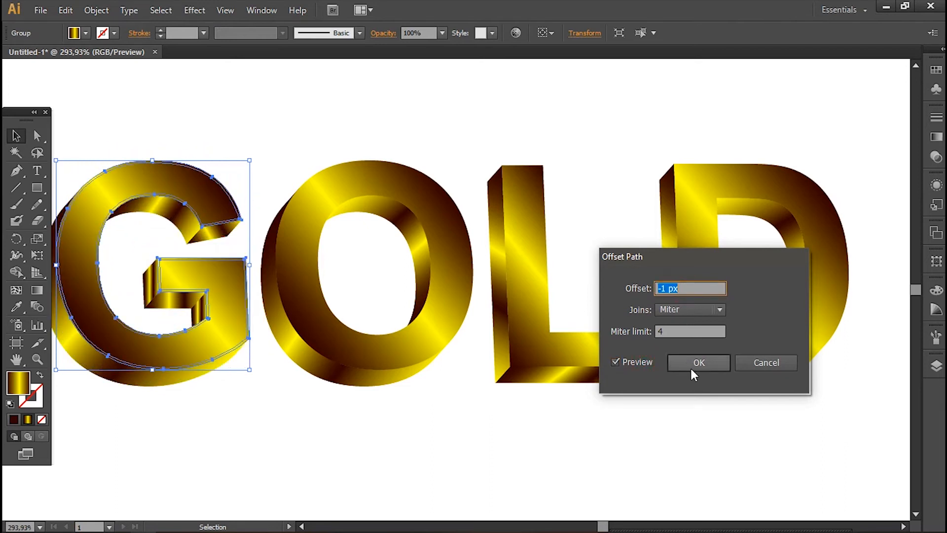
{"action": "left_click", "coordinate": [692, 366]}
Ungroup the G's front face from its inset copy and deselect both.
{"action": "left_click", "coordinate": [937, 156]}
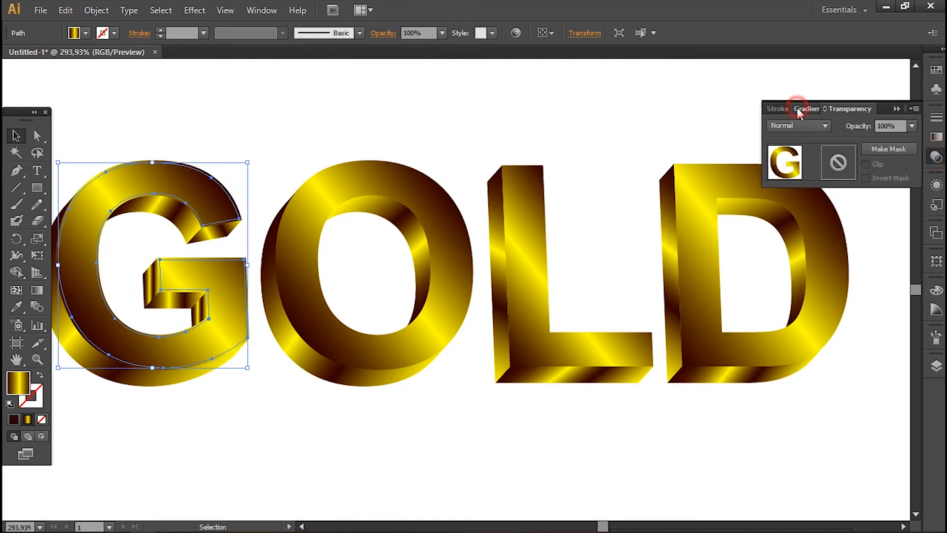
{"action": "left_click", "coordinate": [799, 109]}
{"action": "right_click", "coordinate": [170, 185]}
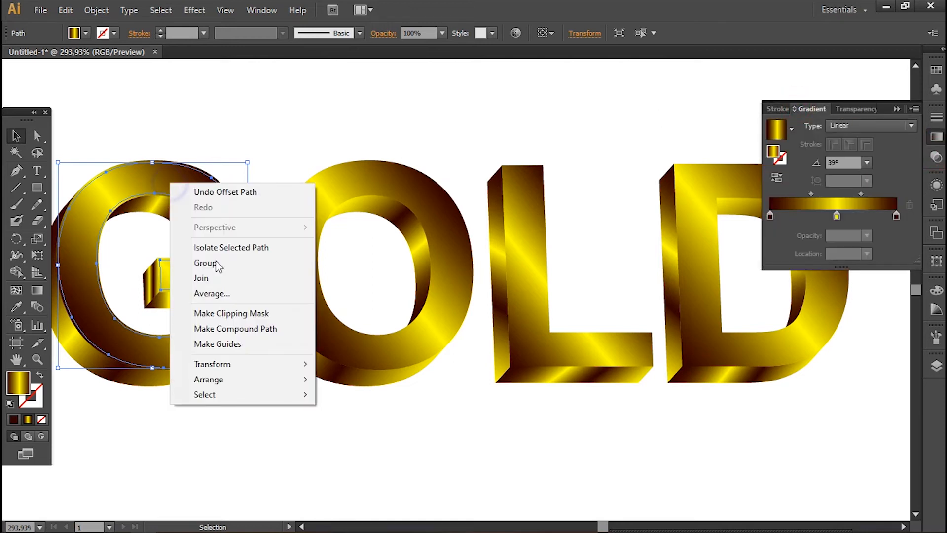
{"action": "left_click", "coordinate": [145, 448]}
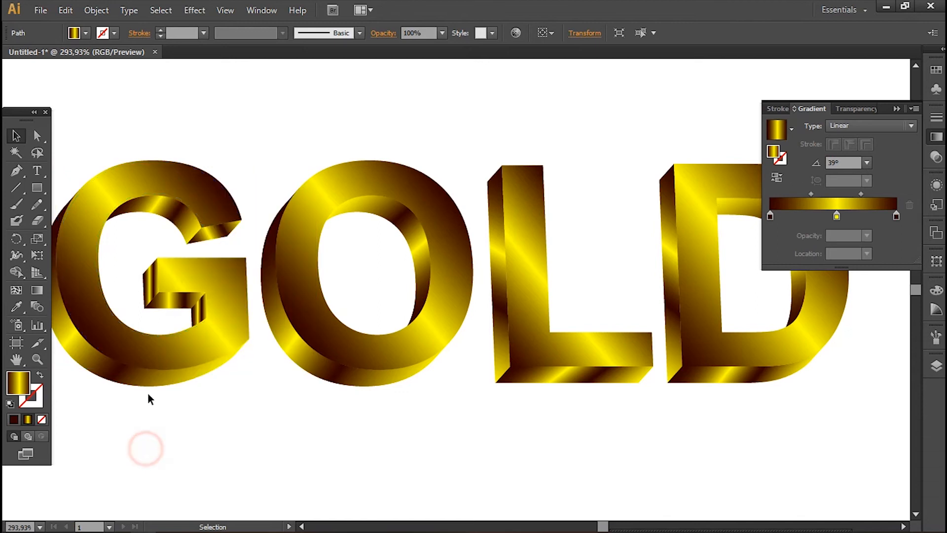
{"action": "left_click", "coordinate": [166, 362]}
{"action": "right_click", "coordinate": [166, 364]}
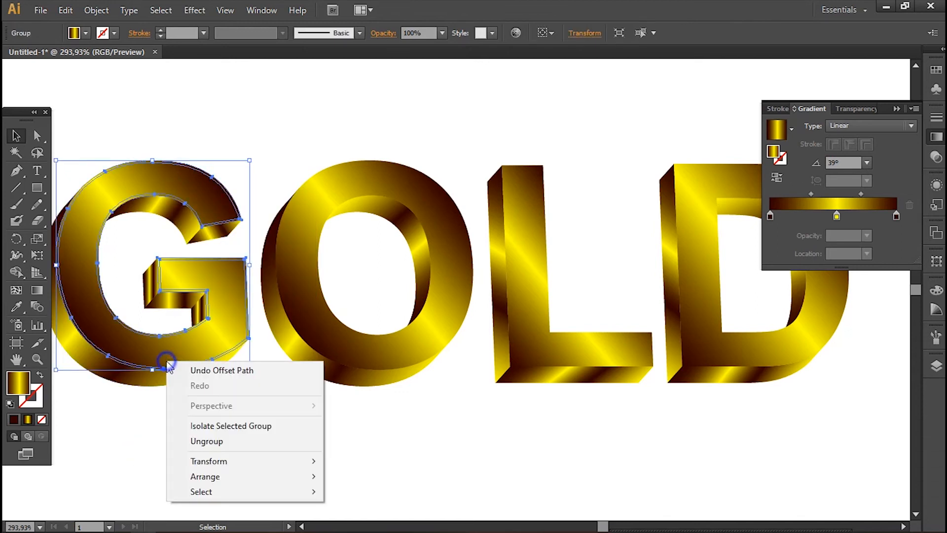
{"action": "left_click", "coordinate": [191, 440]}
{"action": "left_click", "coordinate": [188, 406]}
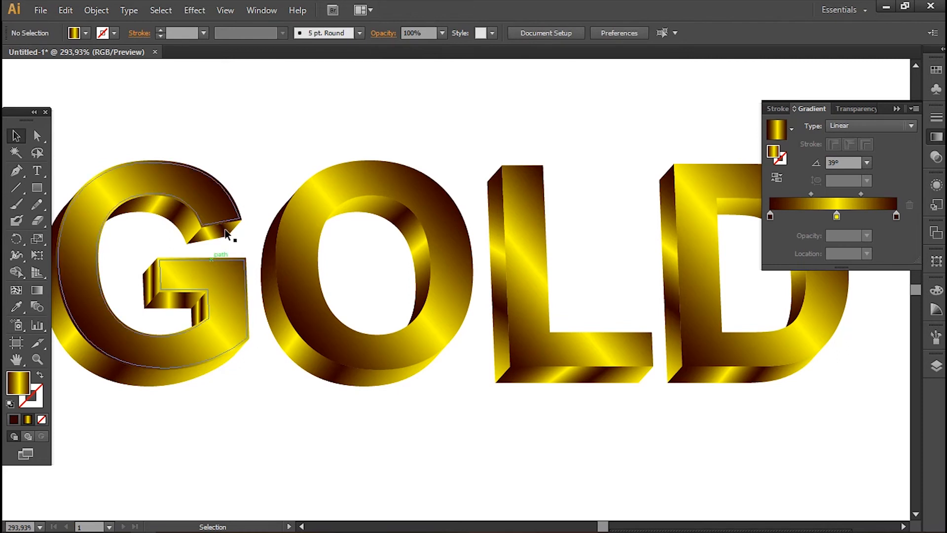
Reverse the gradient on the G's original front face behind the inset copy and set its angle to 66°.
{"action": "left_click", "coordinate": [235, 200]}
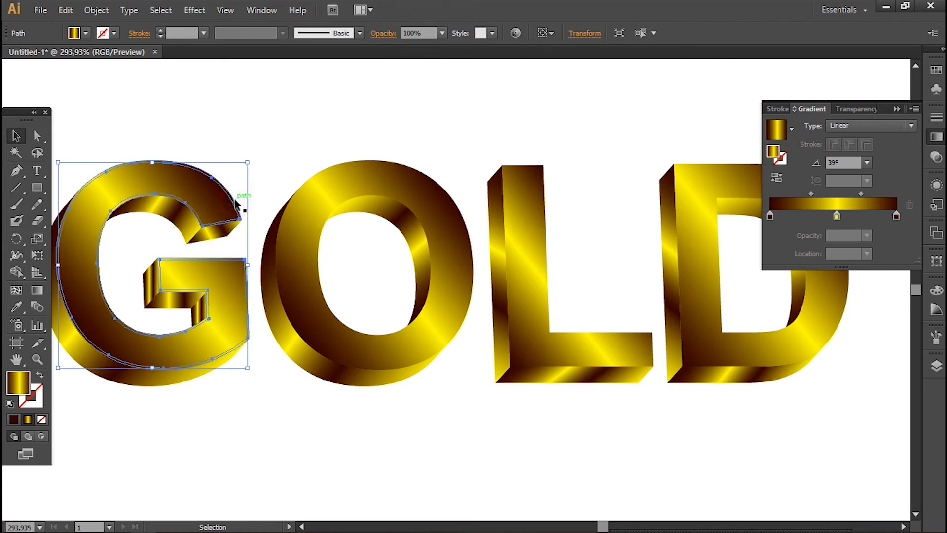
{"action": "right_click", "coordinate": [234, 195]}
{"action": "left_click", "coordinate": [276, 153]}
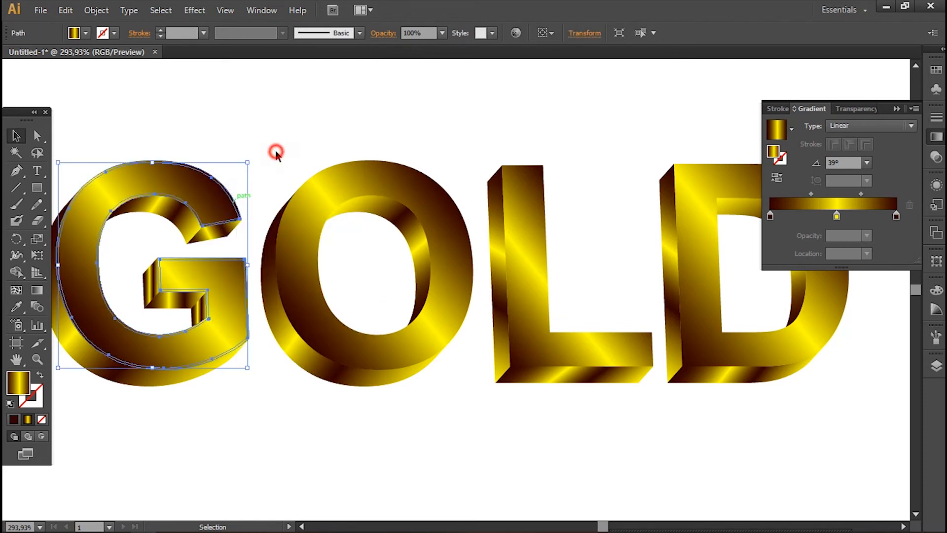
{"action": "left_click", "coordinate": [228, 187]}
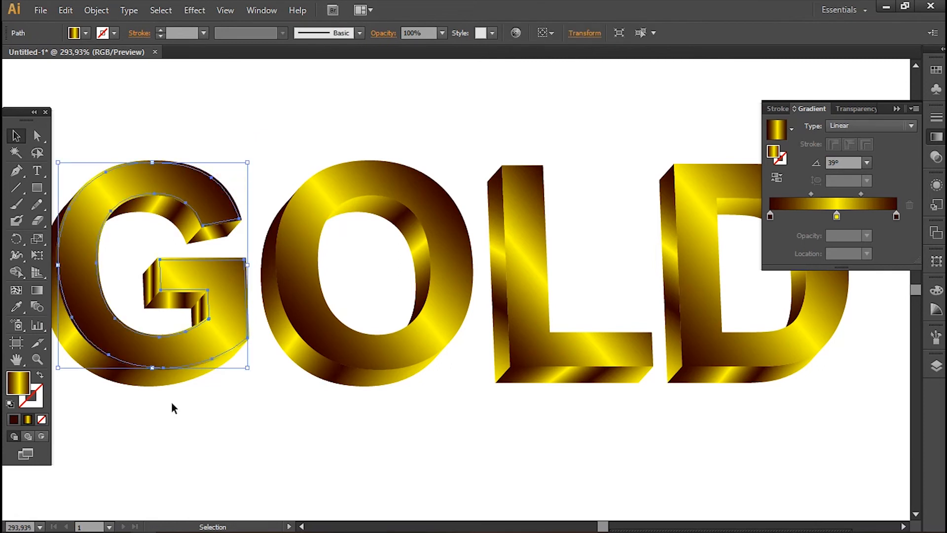
{"action": "left_click", "coordinate": [204, 437]}
{"action": "left_click", "coordinate": [249, 338]}
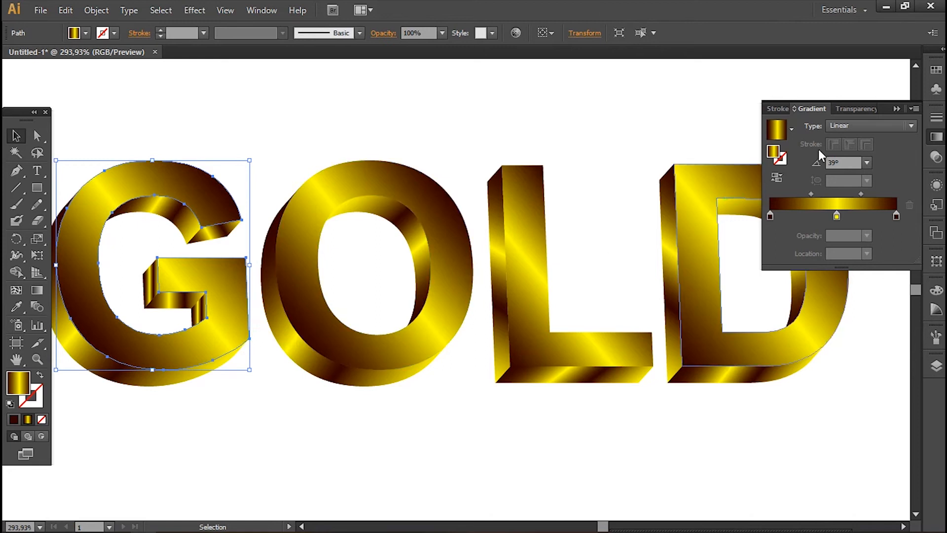
{"action": "left_click", "coordinate": [776, 178]}
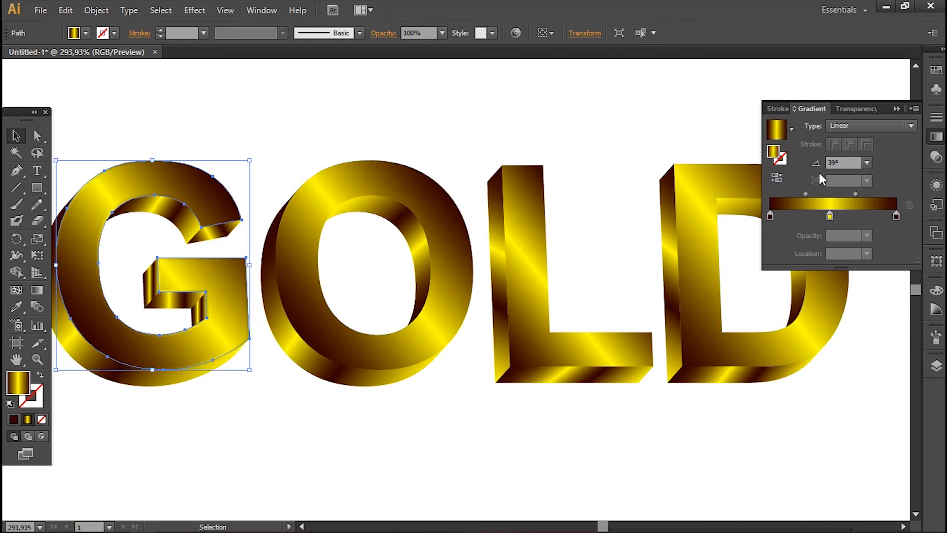
{"action": "left_click", "coordinate": [848, 159]}
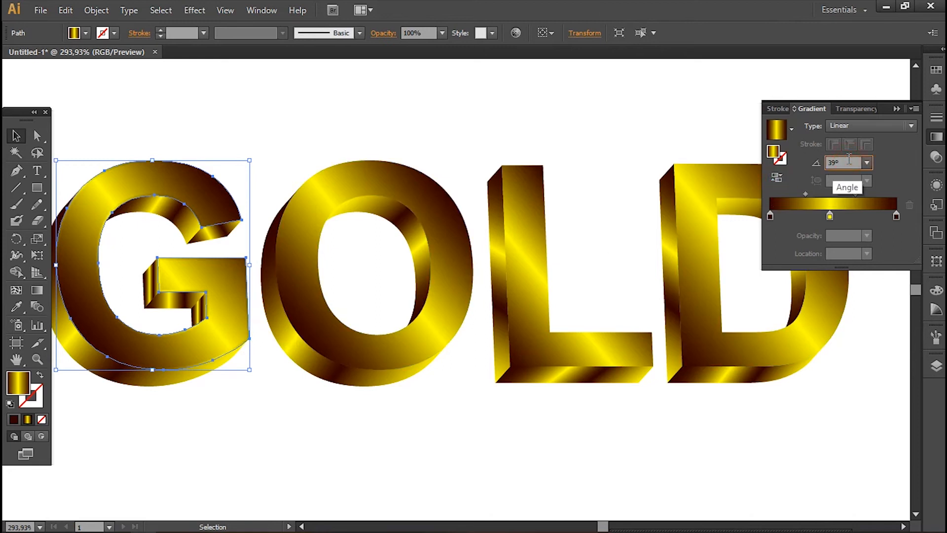
{"action": "scroll", "coordinate": [848, 159], "scroll_direction": "up", "scroll_amount": 16}
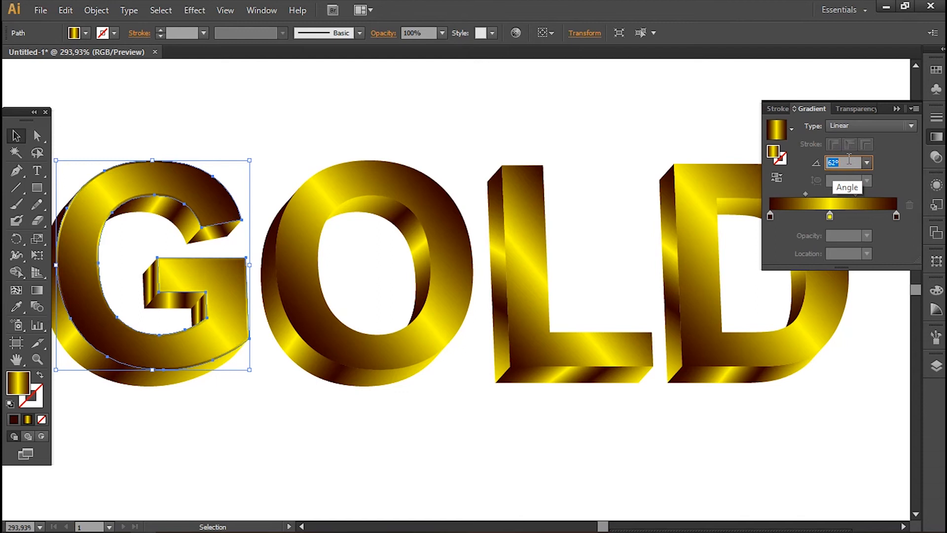
{"action": "left_click", "coordinate": [666, 417]}
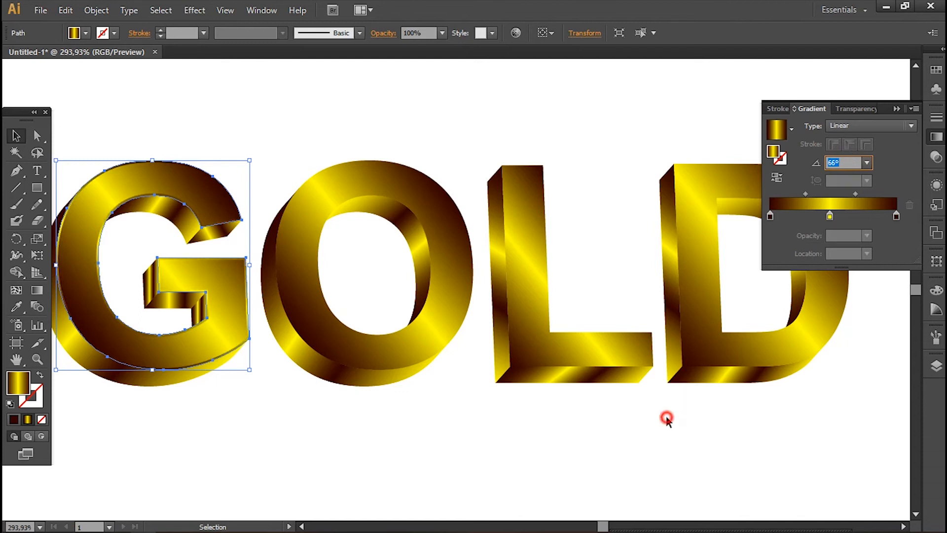
Offset the path of the O's front face by -1 px with the preview on.
{"action": "left_click", "coordinate": [348, 355]}
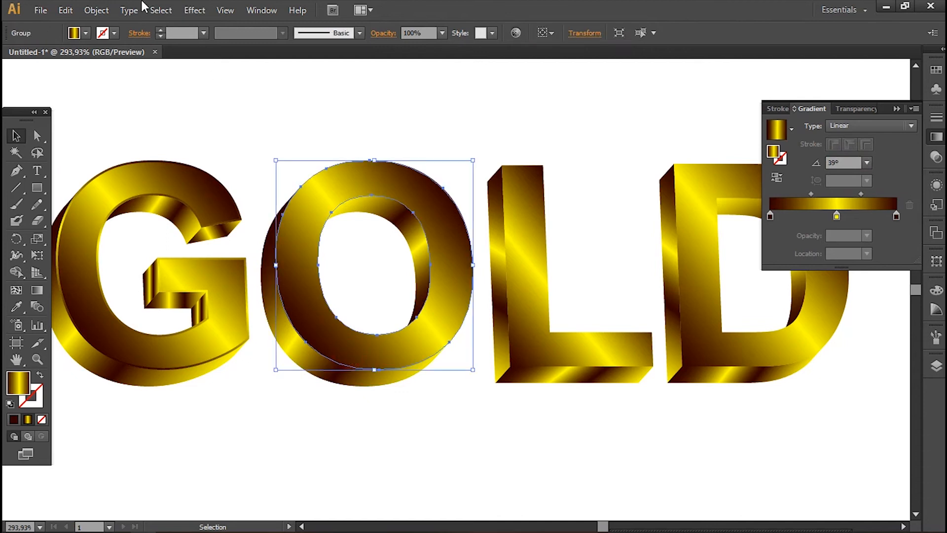
{"action": "left_click", "coordinate": [95, 10]}
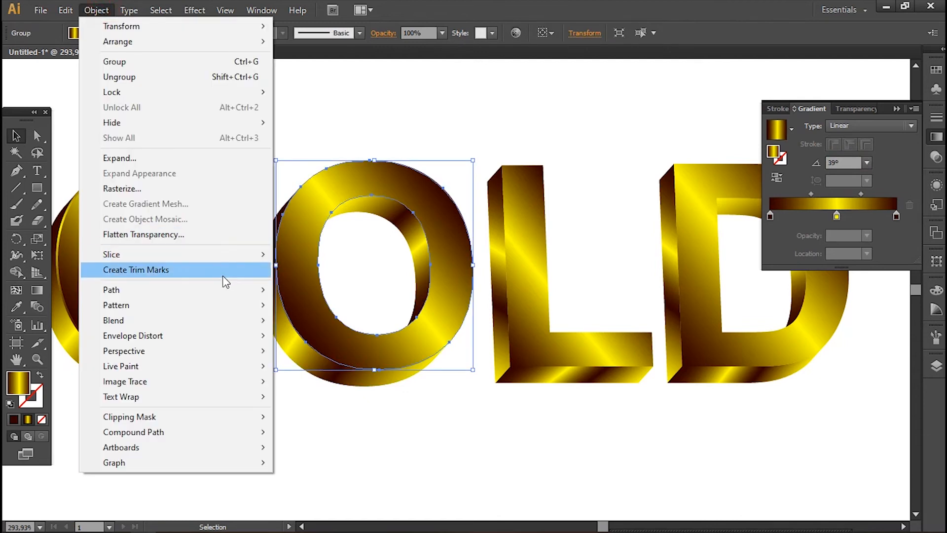
{"action": "mouse_move", "coordinate": [253, 290]}
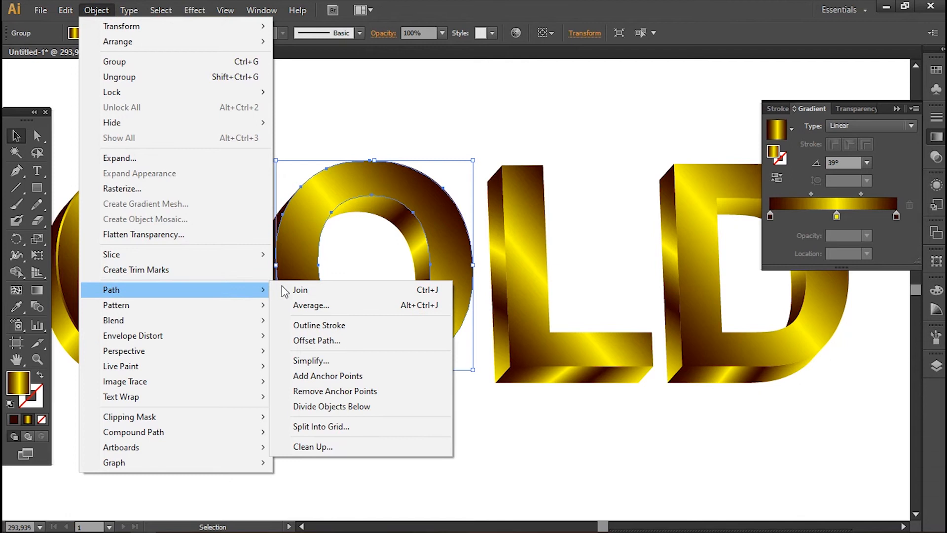
{"action": "left_click", "coordinate": [307, 341]}
{"action": "left_click", "coordinate": [640, 361]}
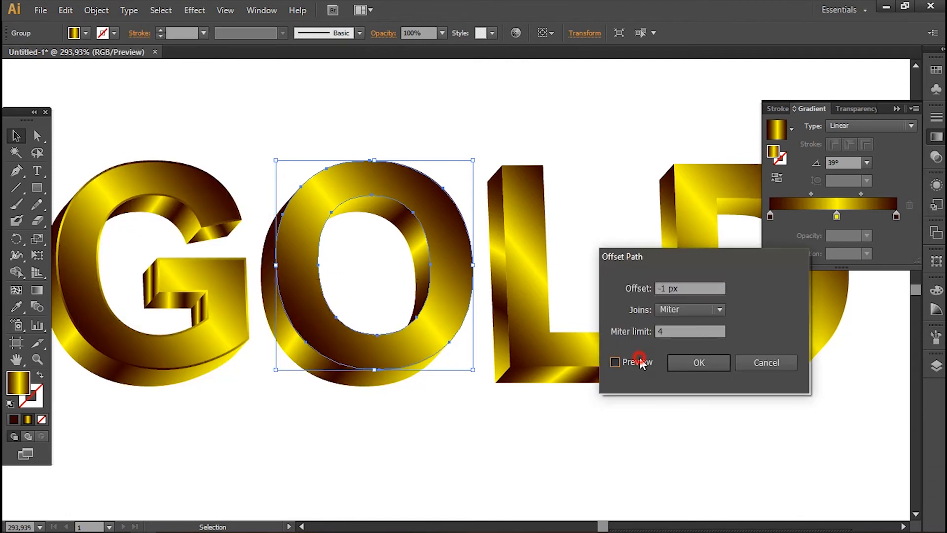
{"action": "left_click", "coordinate": [711, 363]}
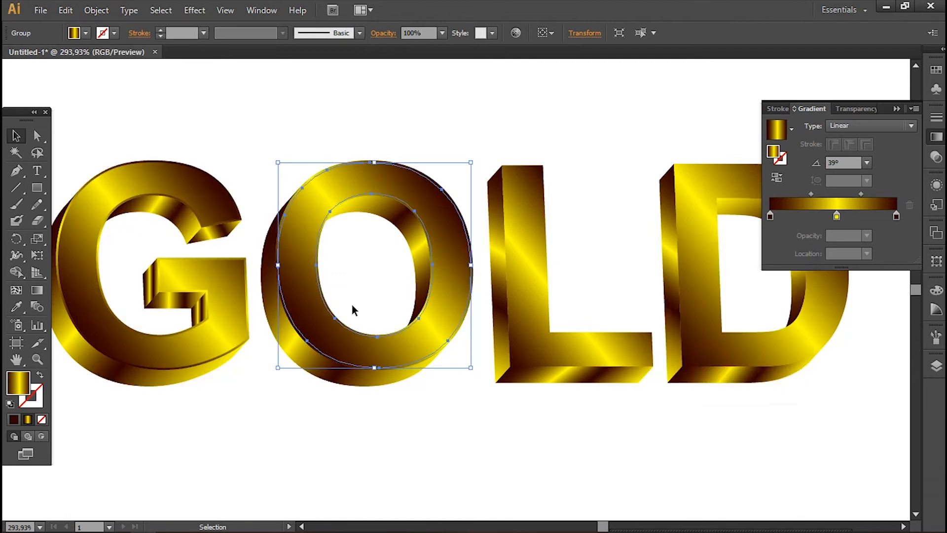
Ungroup the O's front face from its inset copy and deselect both.
{"action": "left_click", "coordinate": [374, 434]}
{"action": "left_click", "coordinate": [377, 356]}
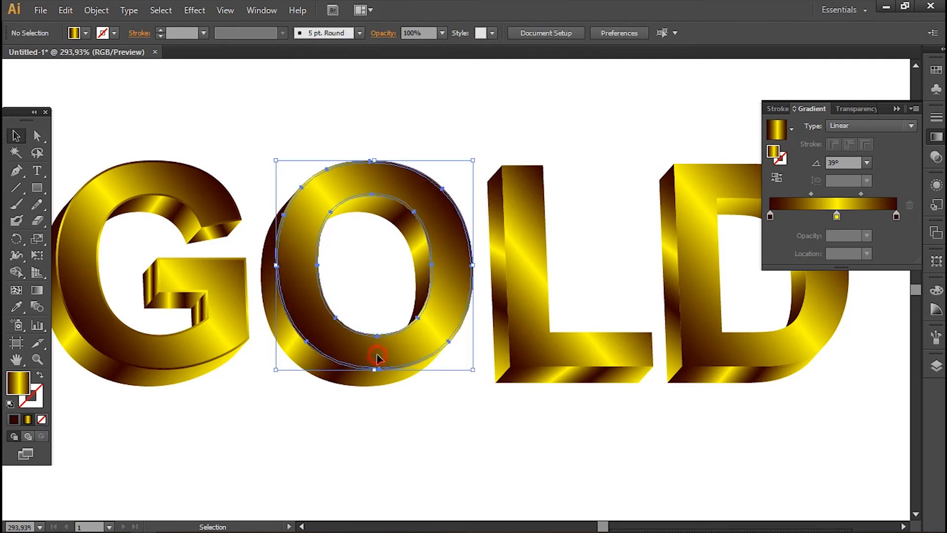
{"action": "right_click", "coordinate": [377, 355]}
{"action": "left_click", "coordinate": [415, 436]}
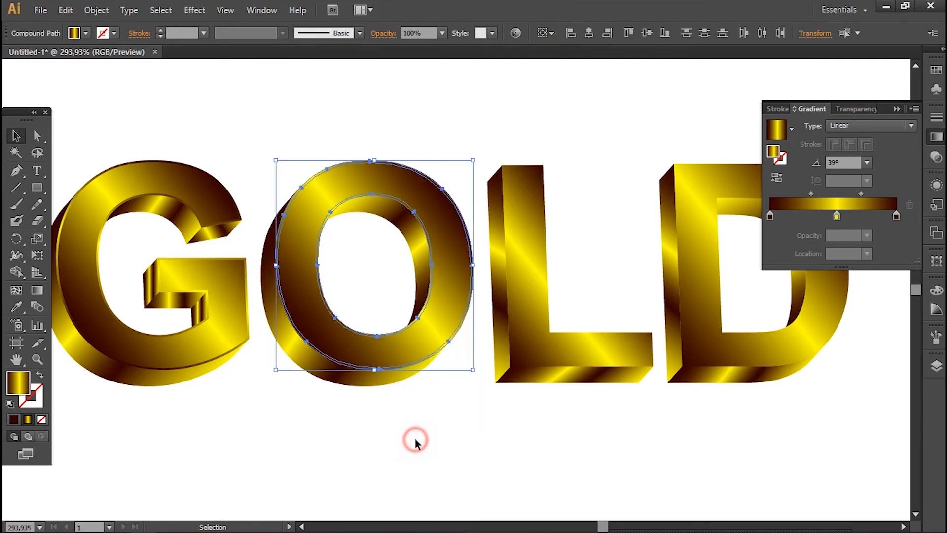
{"action": "left_click", "coordinate": [416, 439]}
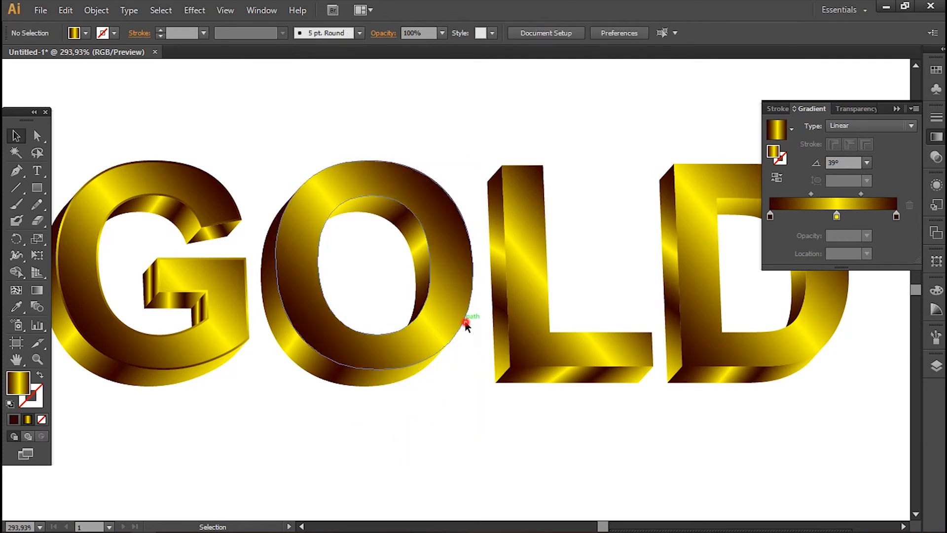
{"action": "left_click", "coordinate": [465, 321]}
{"action": "left_click", "coordinate": [487, 365]}
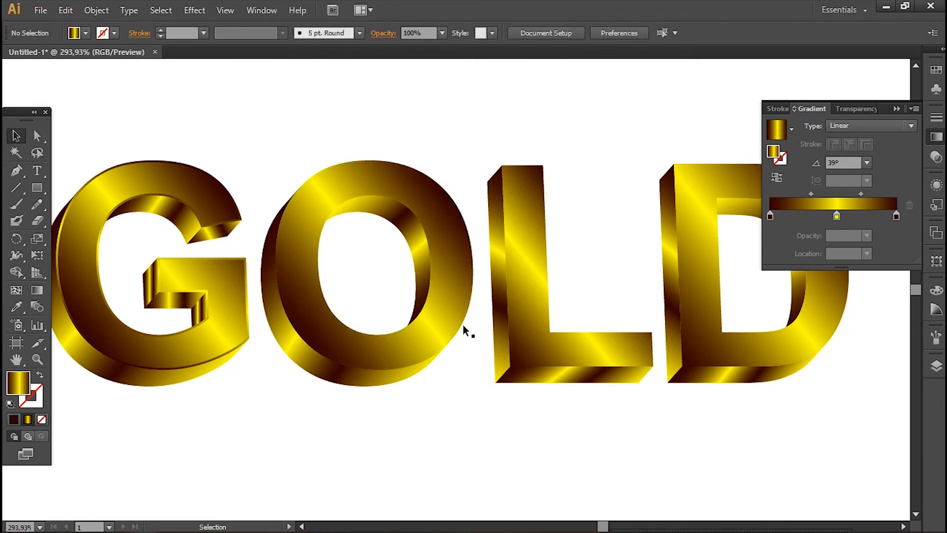
{"action": "left_click", "coordinate": [462, 325]}
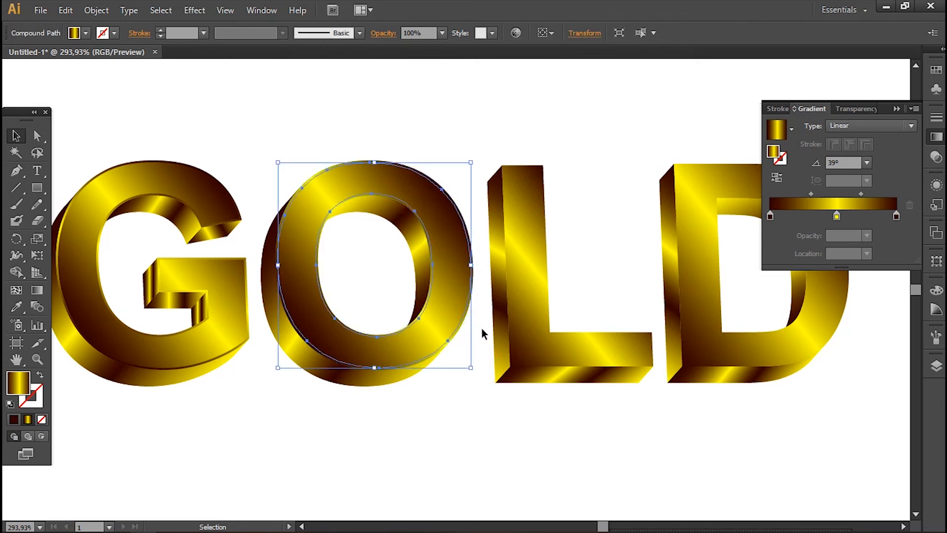
{"action": "left_click", "coordinate": [482, 328]}
{"action": "left_click", "coordinate": [465, 321]}
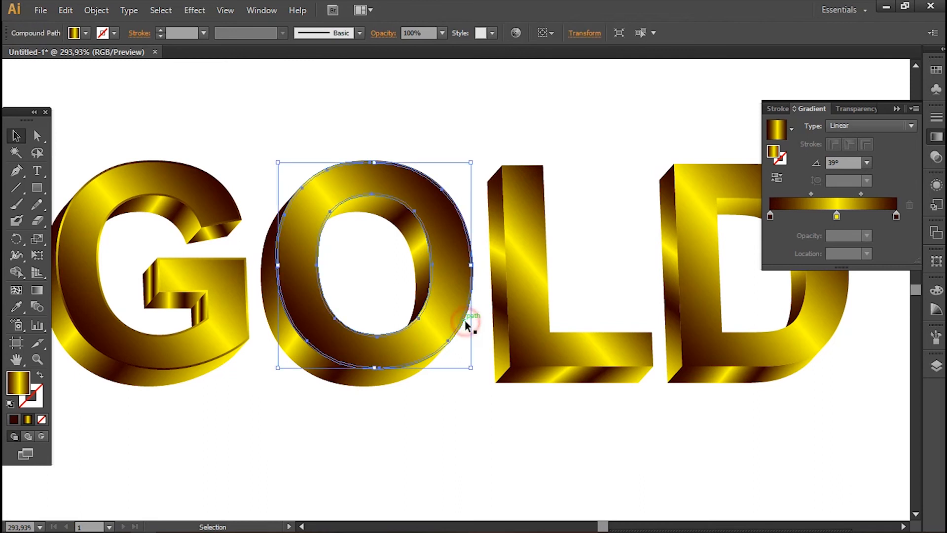
{"action": "left_click", "coordinate": [481, 318]}
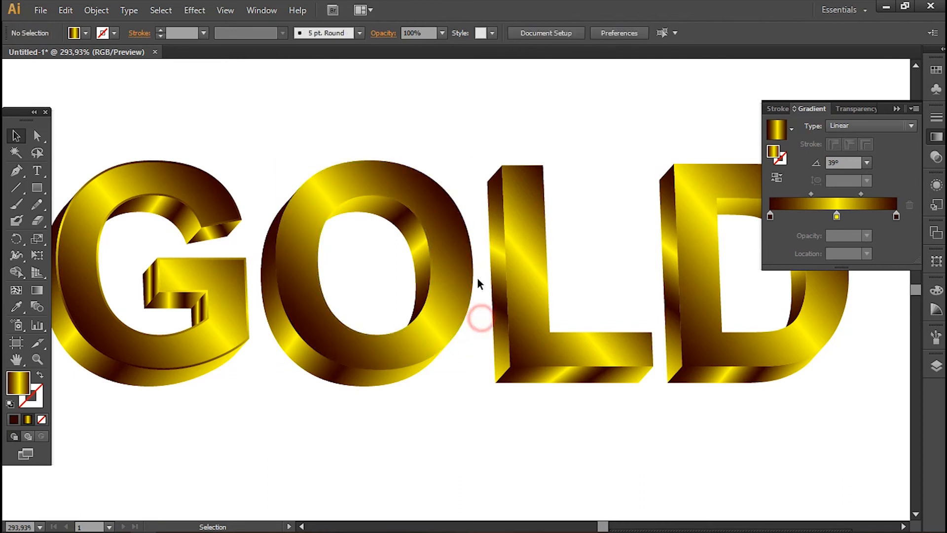
Reverse the gradient on the O's original front face behind the inset copy and set its angle to 90°.
{"action": "left_click", "coordinate": [415, 166]}
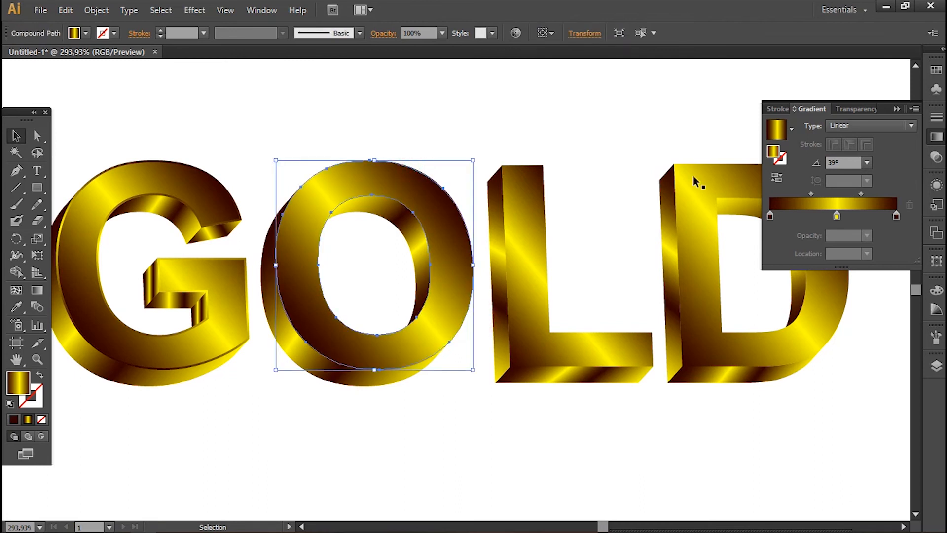
{"action": "left_click", "coordinate": [777, 178]}
{"action": "left_click", "coordinate": [851, 163]}
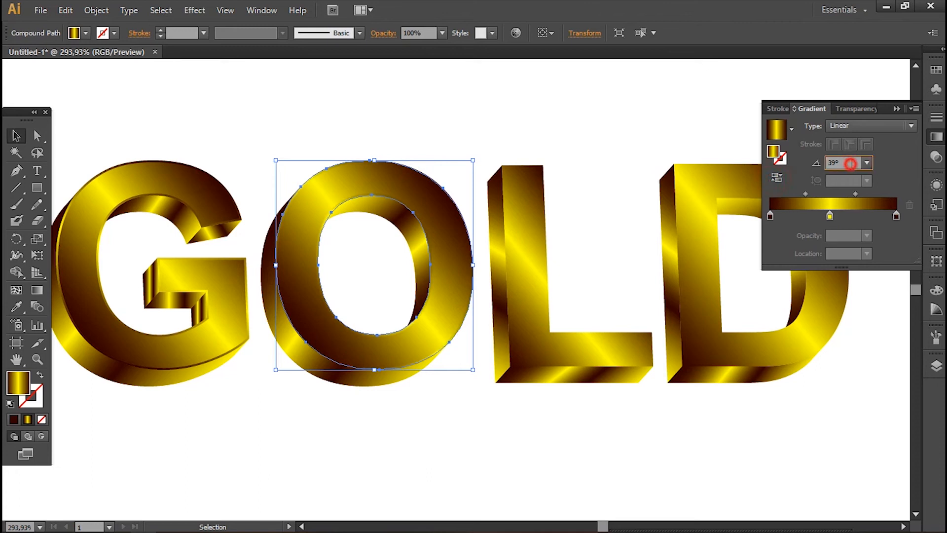
{"action": "scroll", "coordinate": [852, 163], "scroll_direction": "up", "scroll_amount": 20}
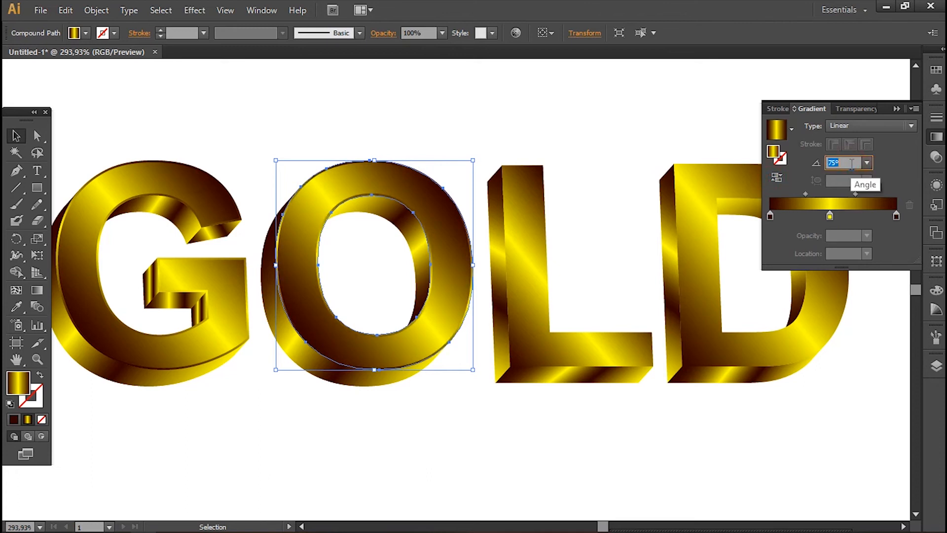
{"action": "scroll", "coordinate": [852, 163], "scroll_direction": "up", "scroll_amount": 2}
{"action": "scroll", "coordinate": [851, 163], "scroll_direction": "up", "scroll_amount": 3}
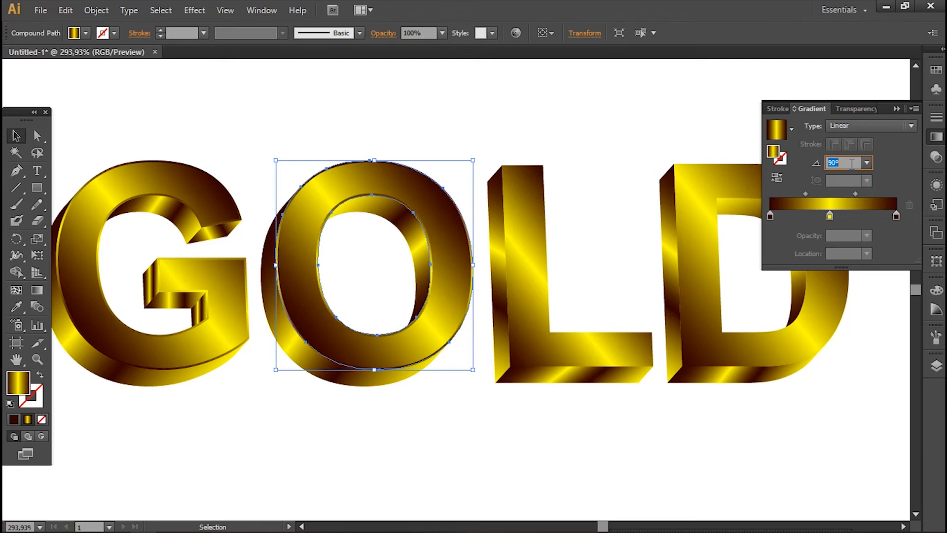
{"action": "left_click", "coordinate": [759, 437]}
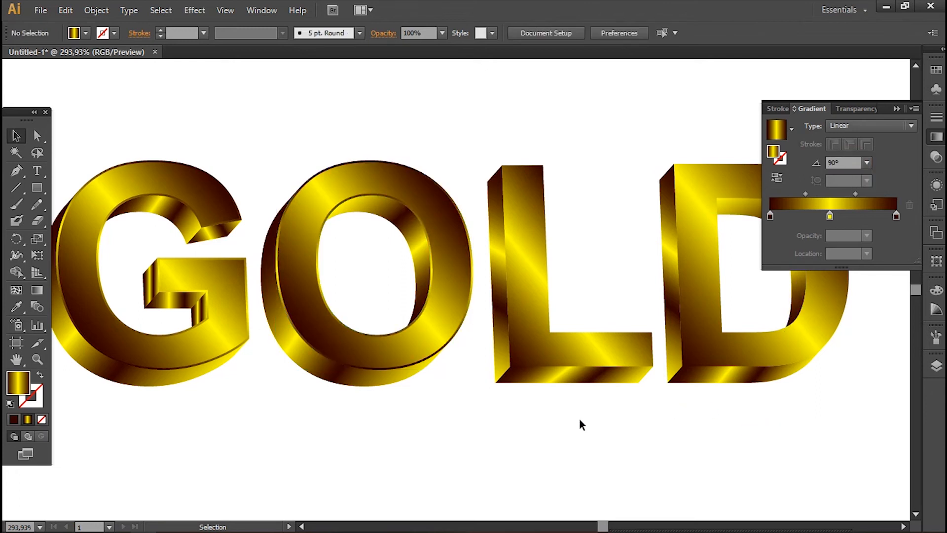
Offset the path of the L's front face by -1 px with the preview on.
{"action": "left_click", "coordinate": [558, 345]}
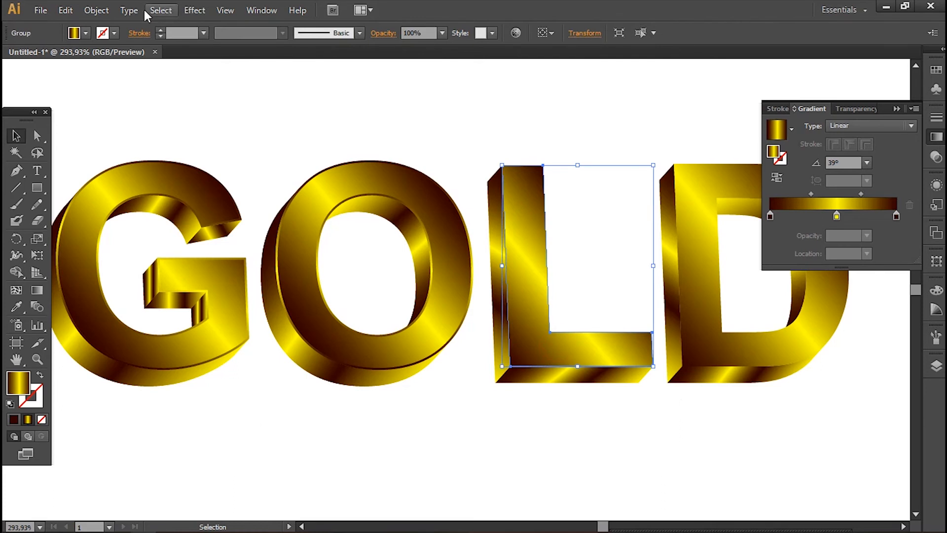
{"action": "left_click", "coordinate": [98, 12]}
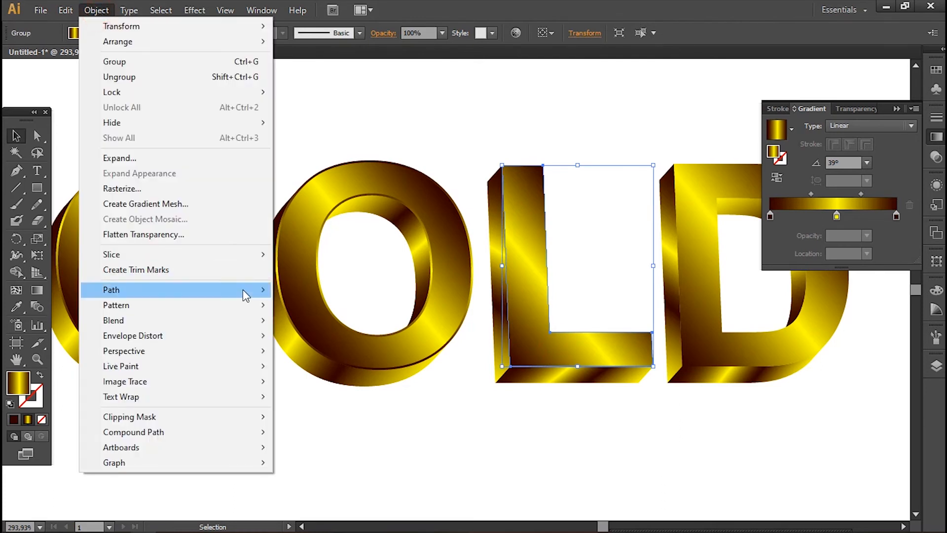
{"action": "mouse_move", "coordinate": [245, 295]}
{"action": "left_click", "coordinate": [331, 339]}
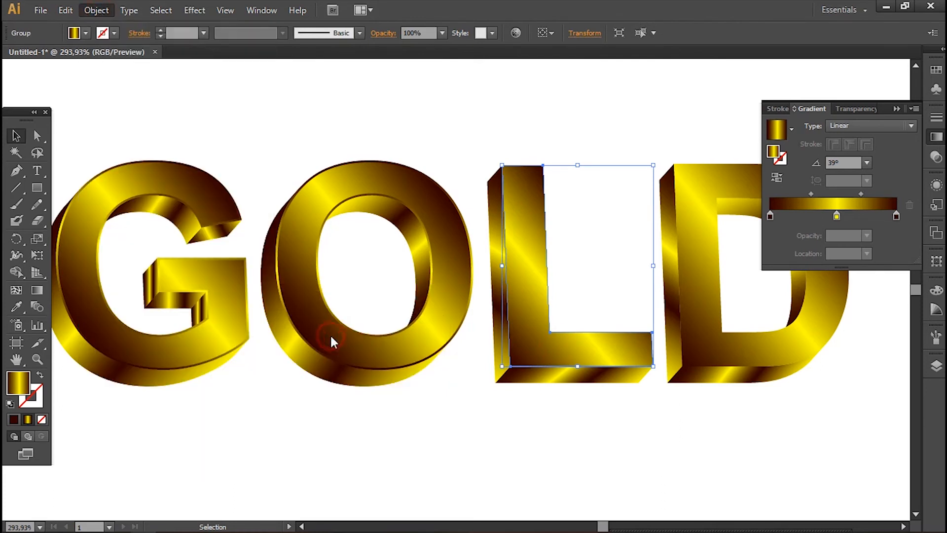
{"action": "left_click", "coordinate": [635, 363]}
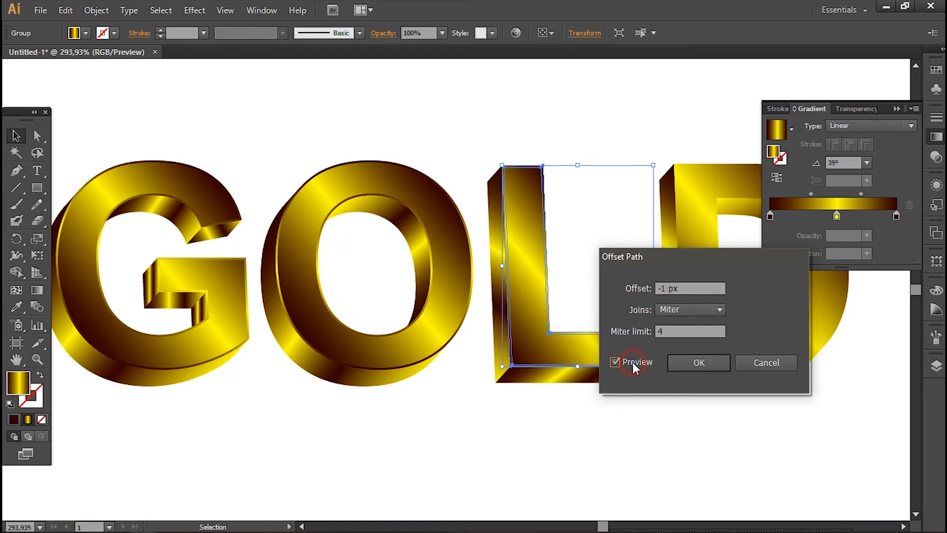
{"action": "left_click", "coordinate": [689, 363]}
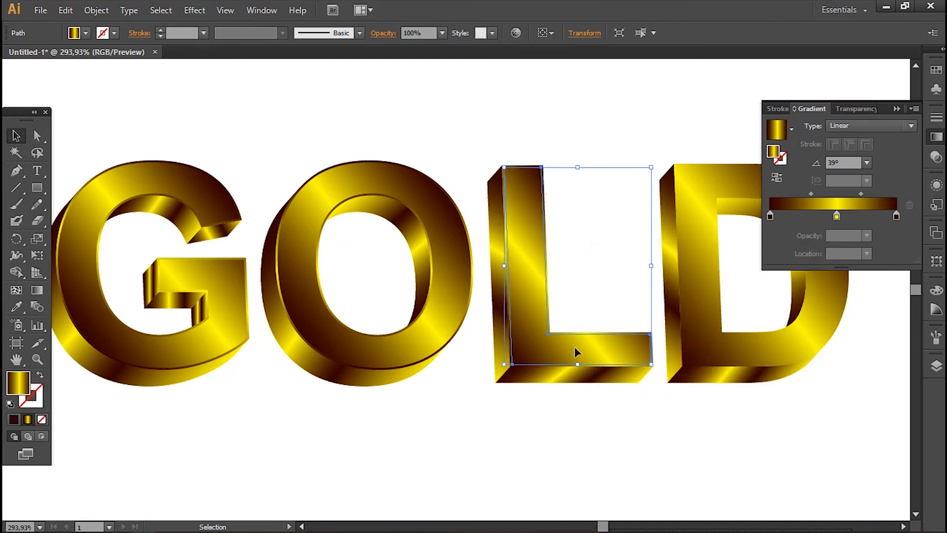
Ungroup the L's front face from its inset copy and deselect both.
{"action": "left_click", "coordinate": [599, 425]}
{"action": "right_click", "coordinate": [600, 360]}
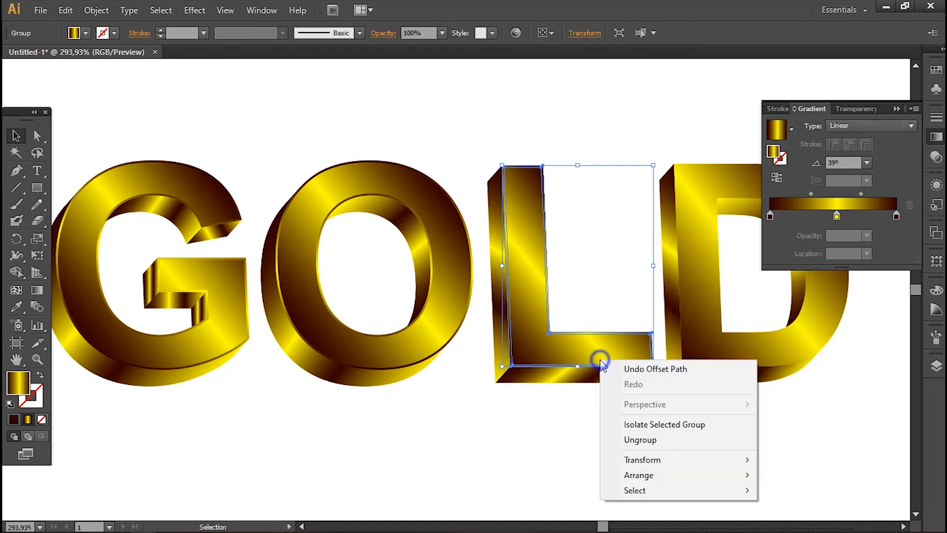
{"action": "left_click", "coordinate": [631, 439]}
{"action": "left_click", "coordinate": [629, 436]}
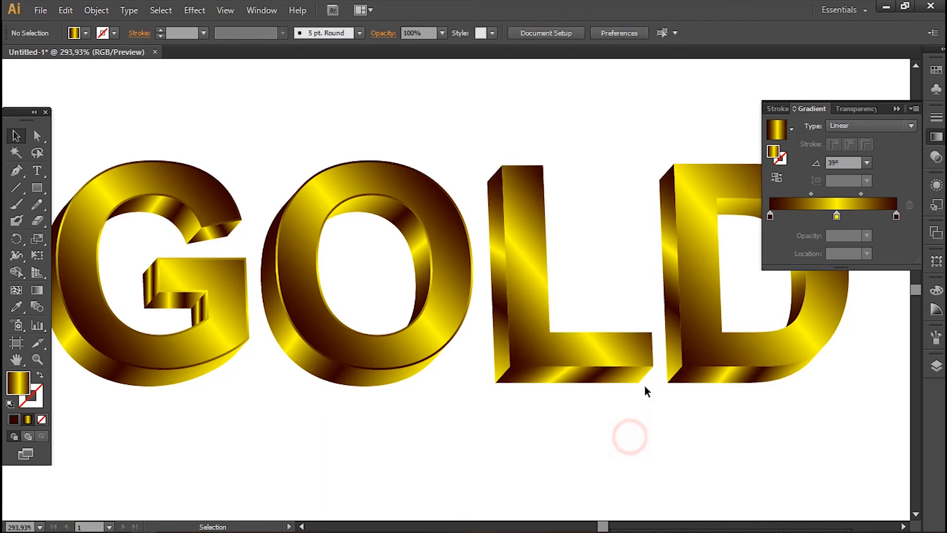
Reverse the gradient on the L's original front face behind the inset copy and set its angle to 118°.
{"action": "left_click", "coordinate": [649, 334]}
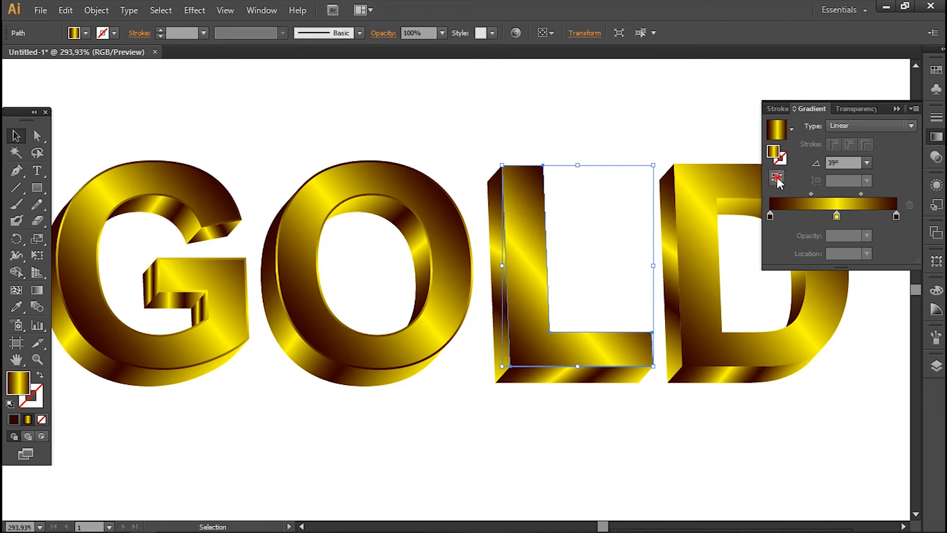
{"action": "left_click", "coordinate": [776, 178]}
{"action": "left_click", "coordinate": [848, 162]}
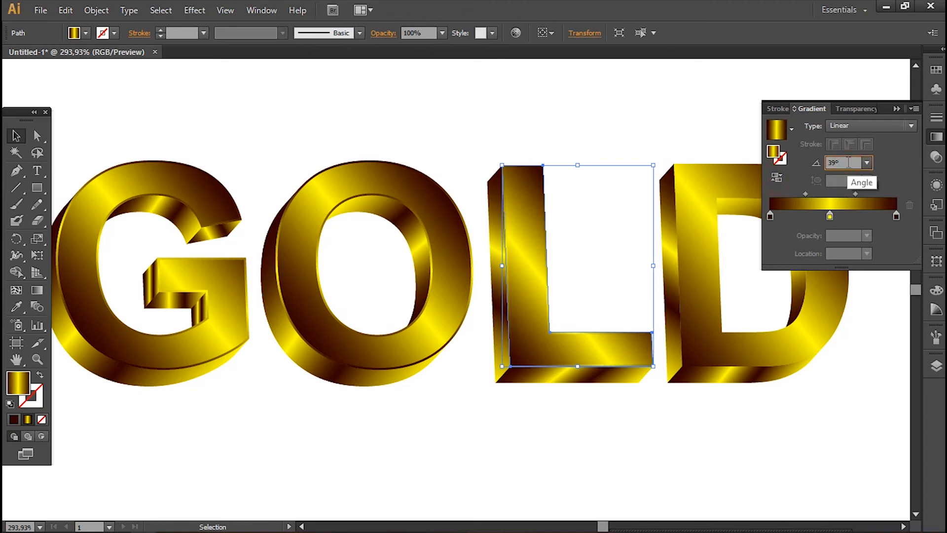
{"action": "key", "text": "Up"}
{"action": "key", "text": "Up"}
{"action": "key", "text": "Up"}
{"action": "key", "text": "Up"}
{"action": "key", "text": "Up"}
{"action": "key", "text": "Up"}
{"action": "key", "text": "Up"}
{"action": "key", "text": "Up"}
{"action": "key", "text": "Up"}
{"action": "key", "text": "Up"}
{"action": "key", "text": "Up"}
{"action": "key", "text": "Up"}
{"action": "key", "text": "Up"}
{"action": "key", "text": "Up"}
{"action": "key", "text": "Up"}
{"action": "key", "text": "Up"}
{"action": "key", "text": "Up"}
{"action": "key", "text": "Up"}
{"action": "key", "text": "Up"}
{"action": "key", "text": "Up"}
{"action": "key", "text": "Up"}
{"action": "key", "text": "Up"}
{"action": "key", "text": "Up"}
{"action": "key", "text": "Up"}
{"action": "key", "text": "Up"}
{"action": "key", "text": "Up"}
{"action": "key", "text": "Up"}
{"action": "key", "text": "Up"}
{"action": "key", "text": "Up"}
{"action": "key", "text": "Up"}
{"action": "key", "text": "Up"}
{"action": "key", "text": "Up"}
{"action": "key", "text": "Up"}
{"action": "key", "text": "Up"}
{"action": "key", "text": "Up"}
{"action": "key", "text": "Up"}
{"action": "key", "text": "Up"}
{"action": "key", "text": "Up"}
{"action": "key", "text": "Up"}
{"action": "key", "text": "Up"}
{"action": "key", "text": "Up"}
{"action": "key", "text": "Up"}
{"action": "key", "text": "Up"}
{"action": "key", "text": "Up"}
{"action": "key", "text": "Up"}
{"action": "key", "text": "Up"}
{"action": "key", "text": "Up"}
{"action": "key", "text": "Up"}
{"action": "key", "text": "Up"}
{"action": "key", "text": "Up"}
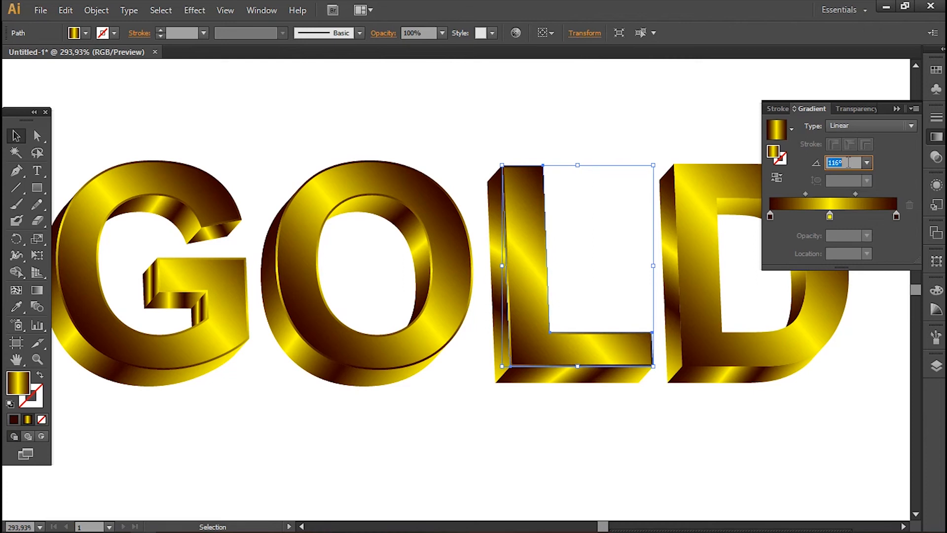
{"action": "left_click", "coordinate": [707, 431]}
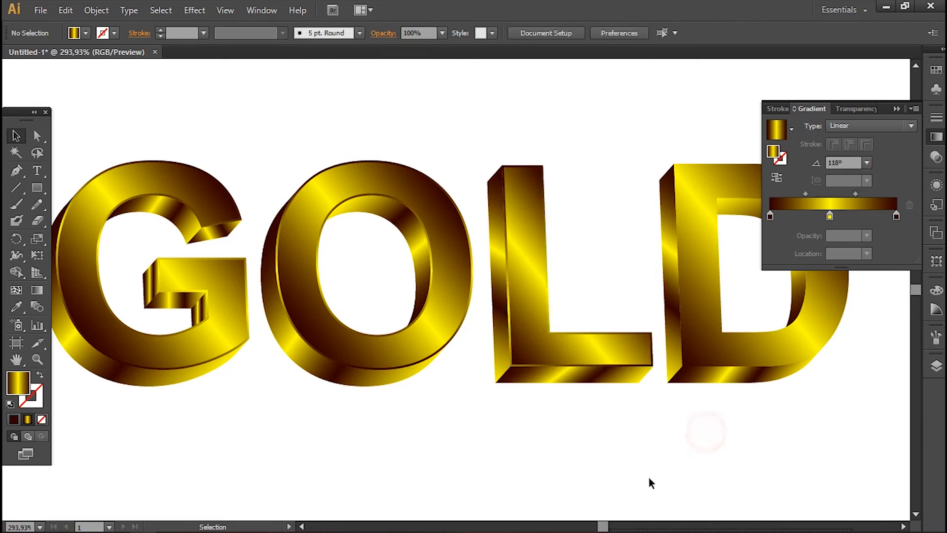
{"action": "left_click", "coordinate": [625, 442]}
Offset the path of the D's front face by -1 px with the preview on.
{"action": "left_click_drag", "start_coordinate": [603, 527], "coordinate": [608, 527]}
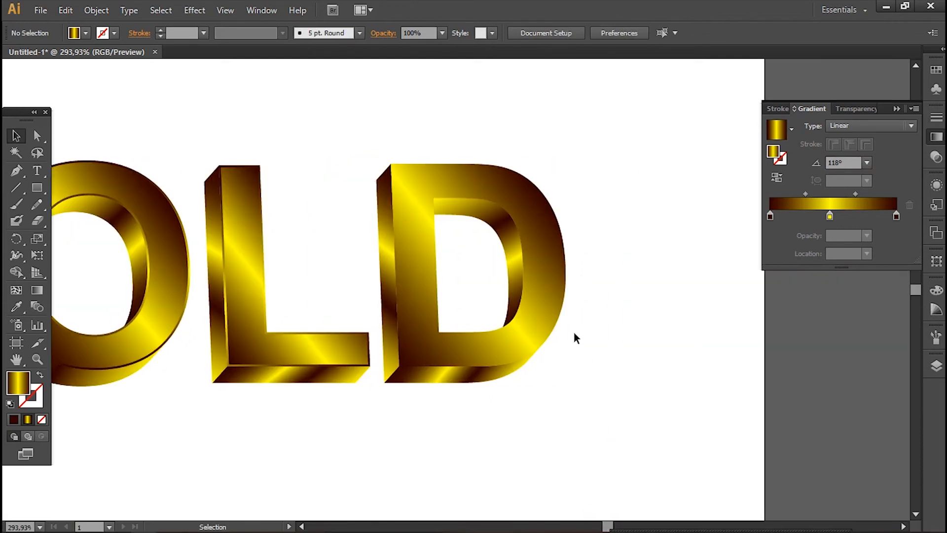
{"action": "left_click", "coordinate": [537, 312]}
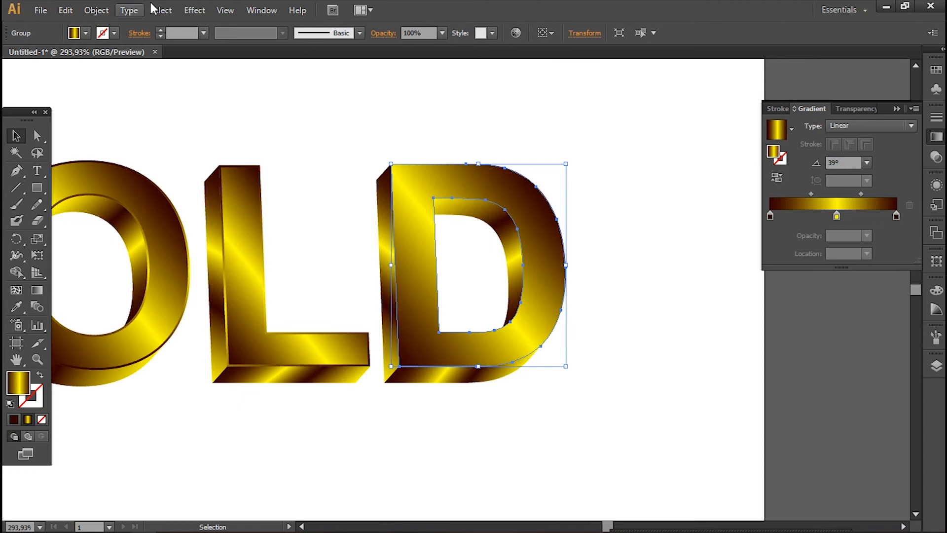
{"action": "left_click", "coordinate": [154, 10]}
{"action": "left_click", "coordinate": [95, 9]}
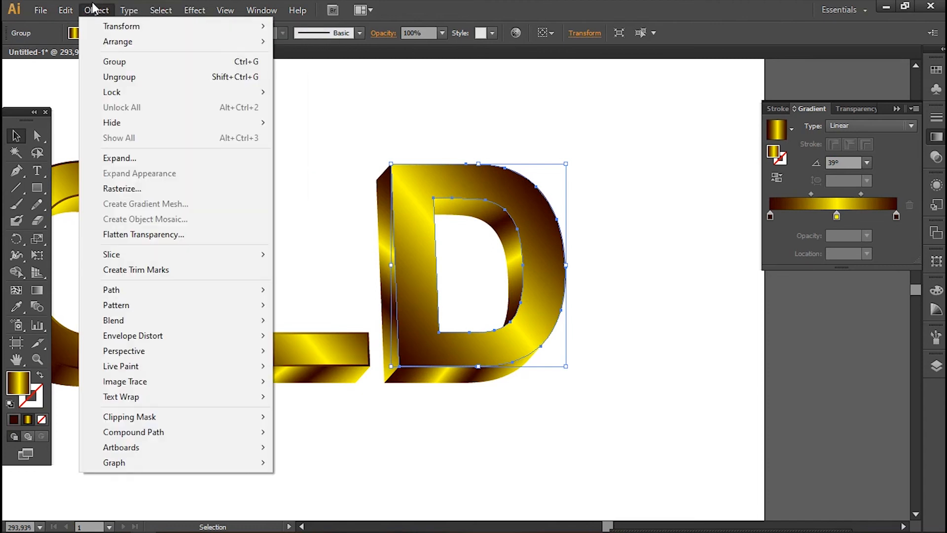
{"action": "mouse_move", "coordinate": [258, 291]}
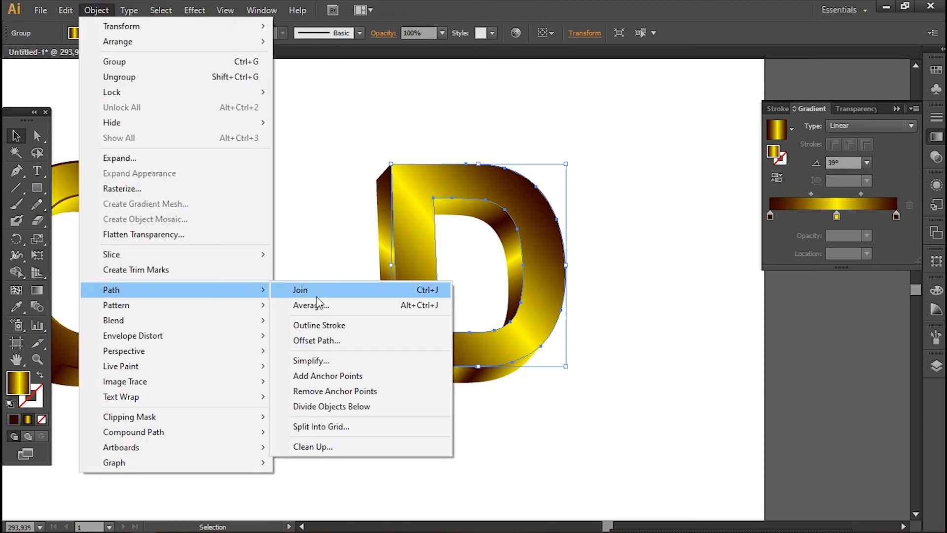
{"action": "left_click", "coordinate": [330, 340]}
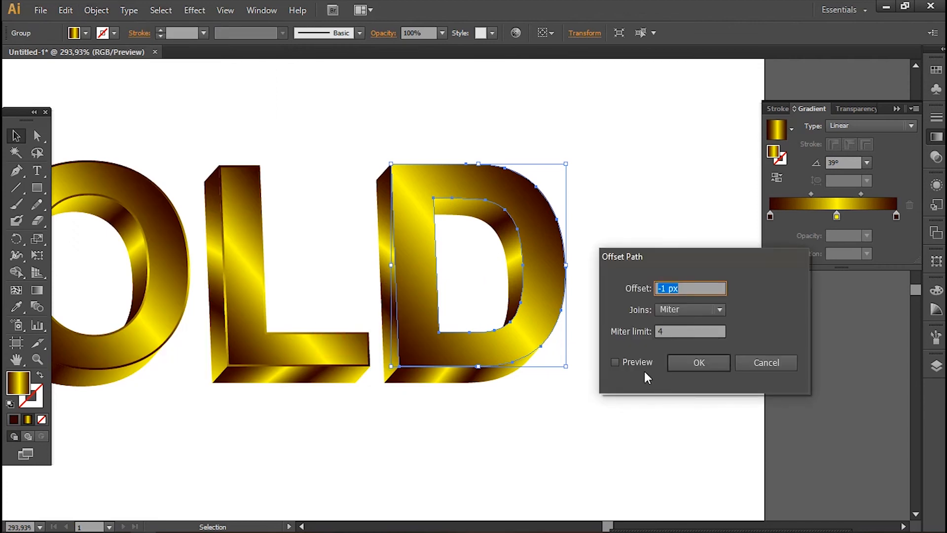
{"action": "left_click", "coordinate": [637, 362]}
{"action": "left_click", "coordinate": [698, 362]}
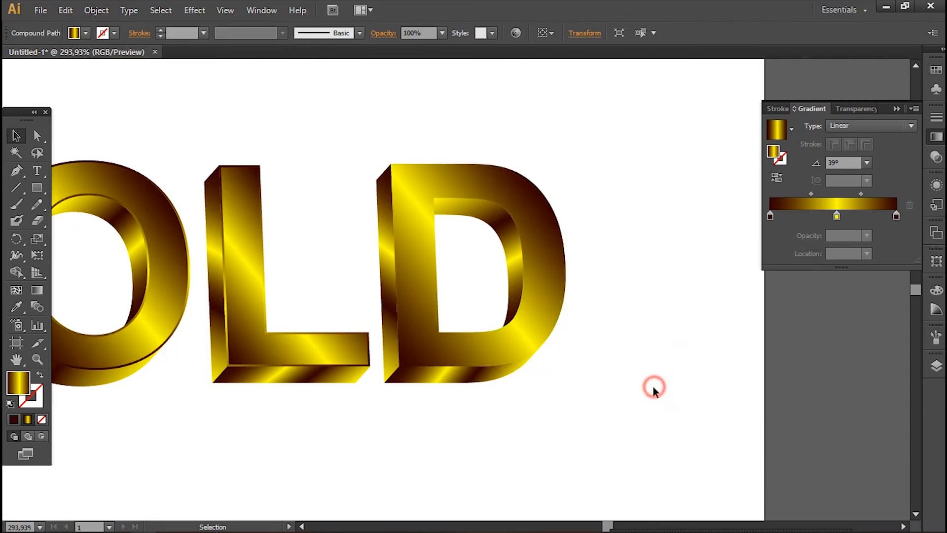
Ungroup the D's front face from its inset copy and deselect both.
{"action": "left_click", "coordinate": [653, 388]}
{"action": "left_click", "coordinate": [528, 336]}
{"action": "right_click", "coordinate": [528, 336]}
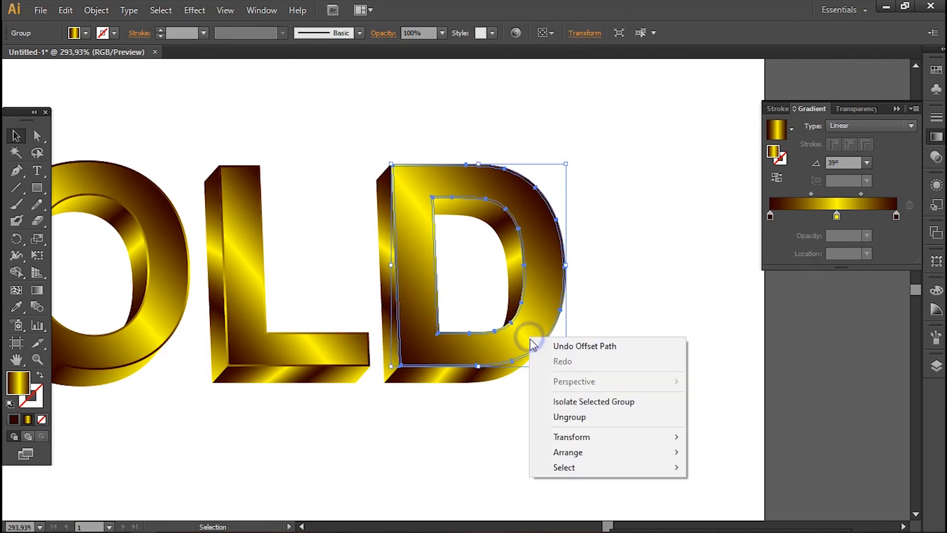
{"action": "left_click", "coordinate": [579, 419]}
{"action": "left_click", "coordinate": [582, 327]}
{"action": "left_click", "coordinate": [560, 318]}
{"action": "left_click", "coordinate": [563, 317]}
{"action": "left_click", "coordinate": [562, 317]}
{"action": "left_click", "coordinate": [599, 330]}
{"action": "left_click", "coordinate": [566, 305]}
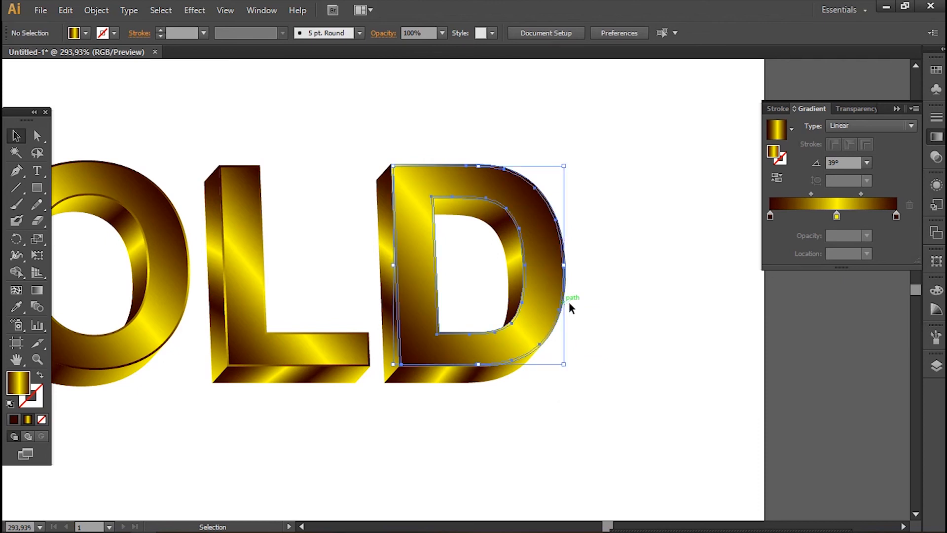
{"action": "left_click", "coordinate": [597, 306]}
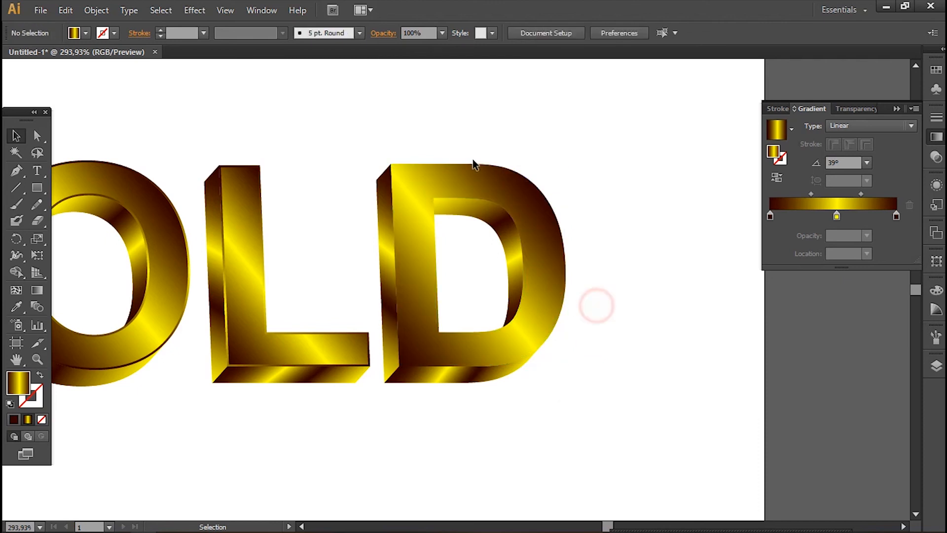
Shift the yellow gradient stop slightly toward the starting stop on the D's original front face and set the angle to 138°.
{"action": "left_click", "coordinate": [393, 162]}
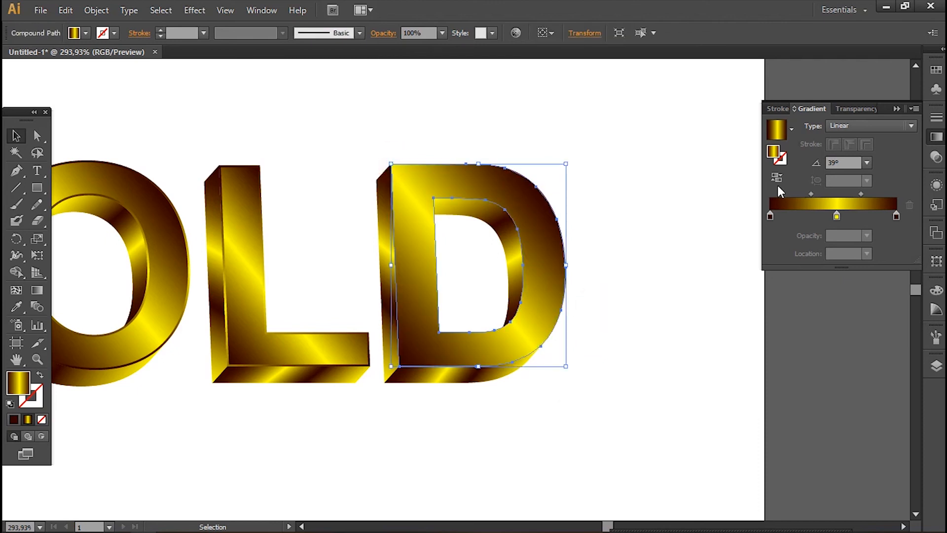
{"action": "left_click_drag", "start_coordinate": [836, 216], "coordinate": [830, 216]}
{"action": "left_click", "coordinate": [851, 162]}
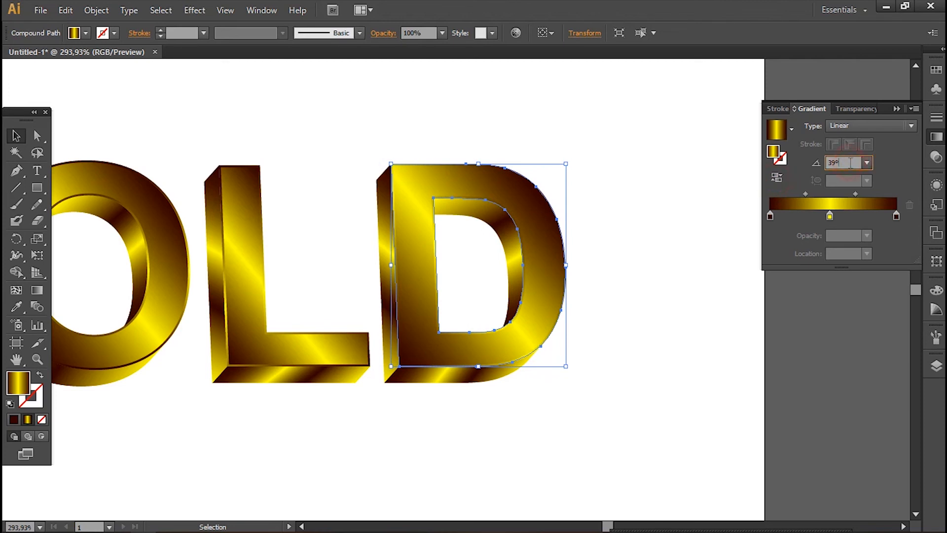
{"action": "key", "text": "Up"}
{"action": "key", "text": "Up"}
{"action": "key", "text": "Up"}
{"action": "key", "text": "Up"}
{"action": "key", "text": "Up"}
{"action": "key", "text": "Up"}
{"action": "key", "text": "Up"}
{"action": "key", "text": "Up"}
{"action": "key", "text": "Up"}
{"action": "key", "text": "Up"}
{"action": "key", "text": "Up"}
{"action": "key", "text": "Up"}
{"action": "key", "text": "Up"}
{"action": "key", "text": "Up"}
{"action": "key", "text": "Up"}
{"action": "key", "text": "Up"}
{"action": "key", "text": "Up"}
{"action": "key", "text": "Up"}
{"action": "key", "text": "Up"}
{"action": "key", "text": "Up"}
{"action": "key", "text": "Up"}
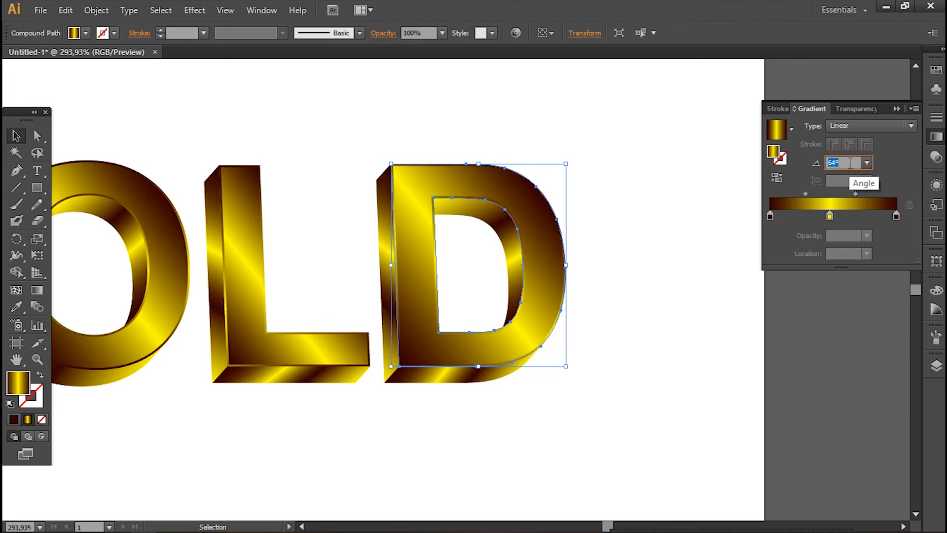
{"action": "key", "text": "Up"}
{"action": "key", "text": "Up"}
{"action": "key", "text": "Up"}
{"action": "key", "text": "Up"}
{"action": "key", "text": "Up"}
{"action": "key", "text": "Up"}
{"action": "key", "text": "Up"}
{"action": "key", "text": "Up"}
{"action": "key", "text": "Up"}
{"action": "key", "text": "Up"}
{"action": "key", "text": "Up"}
{"action": "key", "text": "Up"}
{"action": "key", "text": "Up"}
{"action": "key", "text": "Up"}
{"action": "key", "text": "Up"}
{"action": "key", "text": "Up"}
{"action": "key", "text": "Up"}
{"action": "key", "text": "Up"}
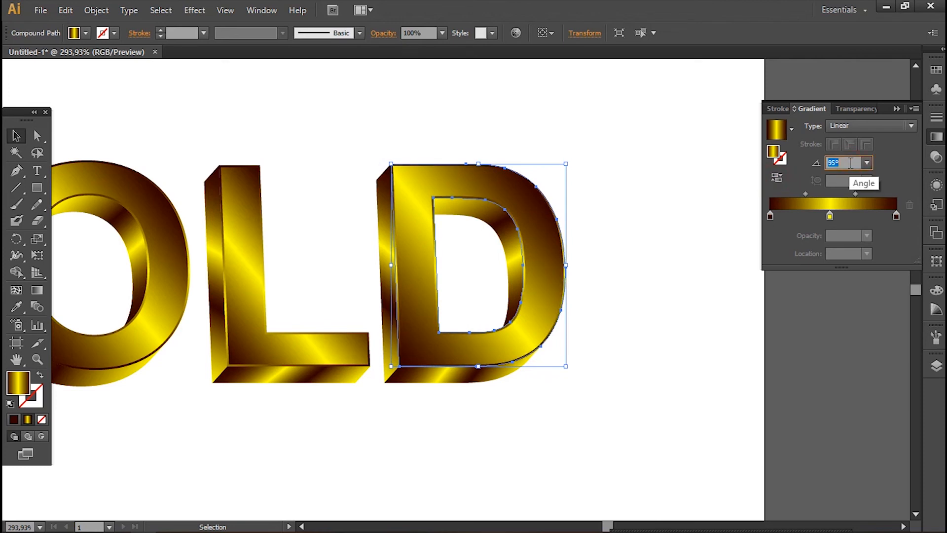
{"action": "key", "text": "Up"}
{"action": "key", "text": "Up"}
{"action": "key", "text": "Up"}
{"action": "key", "text": "Up"}
{"action": "key", "text": "Up"}
{"action": "key", "text": "Up"}
{"action": "key", "text": "Up"}
{"action": "key", "text": "Up"}
{"action": "key", "text": "Up"}
{"action": "key", "text": "Up"}
{"action": "key", "text": "Up"}
{"action": "key", "text": "Up"}
{"action": "key", "text": "Up"}
{"action": "key", "text": "Up"}
{"action": "key", "text": "Up"}
{"action": "key", "text": "Up"}
{"action": "key", "text": "Up"}
{"action": "key", "text": "Up"}
{"action": "key", "text": "Up"}
{"action": "key", "text": "Up"}
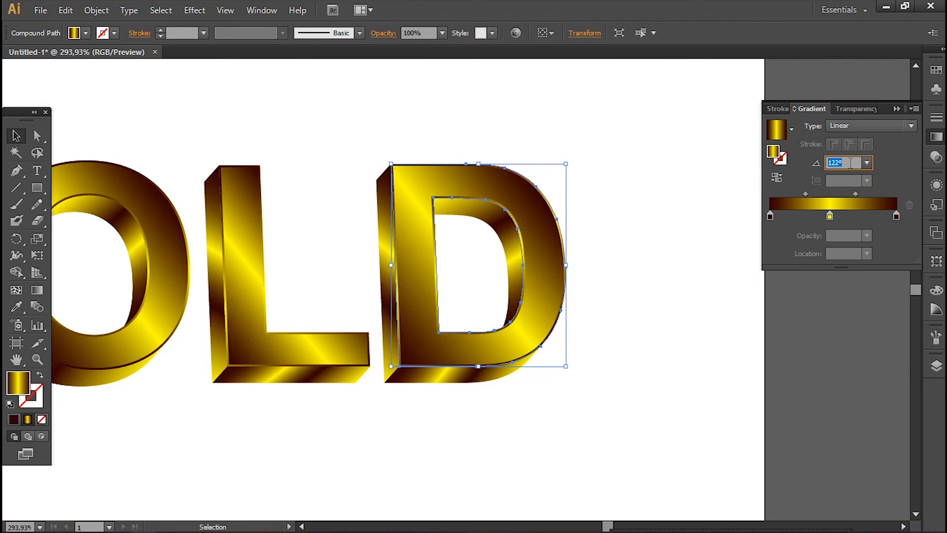
{"action": "key", "text": "Up"}
{"action": "key", "text": "Up"}
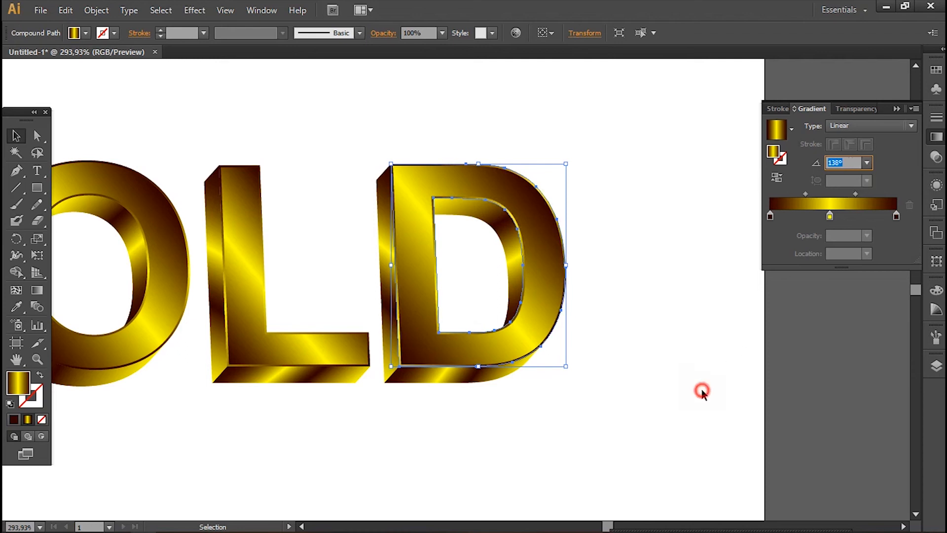
{"action": "left_click", "coordinate": [701, 392]}
Select the complete GOLD lettering and enlarge it proportionally about its centre to span most of the artboard's width.
{"action": "key", "text": "z"}
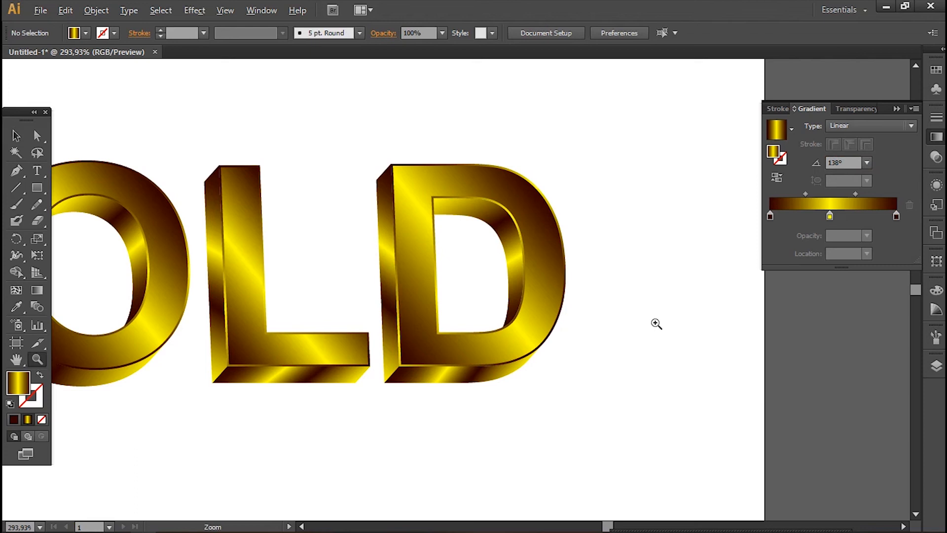
{"action": "left_click", "coordinate": [581, 353], "text": "alt"}
{"action": "left_click", "coordinate": [506, 382], "text": "alt"}
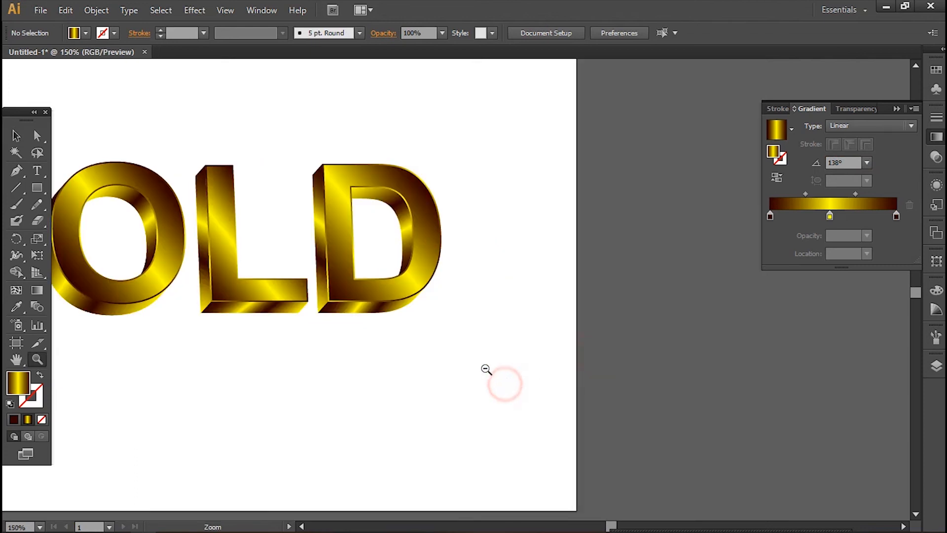
{"action": "left_click", "coordinate": [378, 318], "text": "alt"}
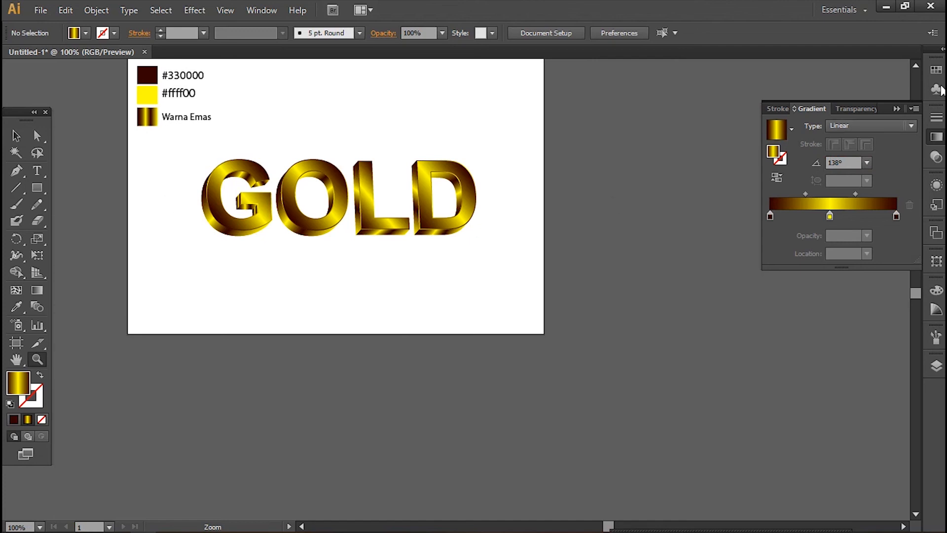
{"action": "left_click", "coordinate": [917, 66]}
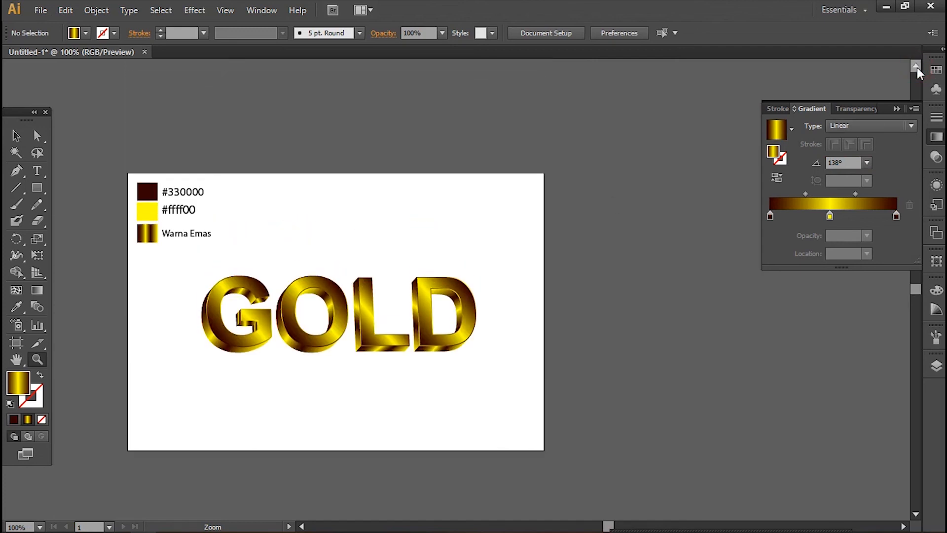
{"action": "left_click", "coordinate": [16, 135]}
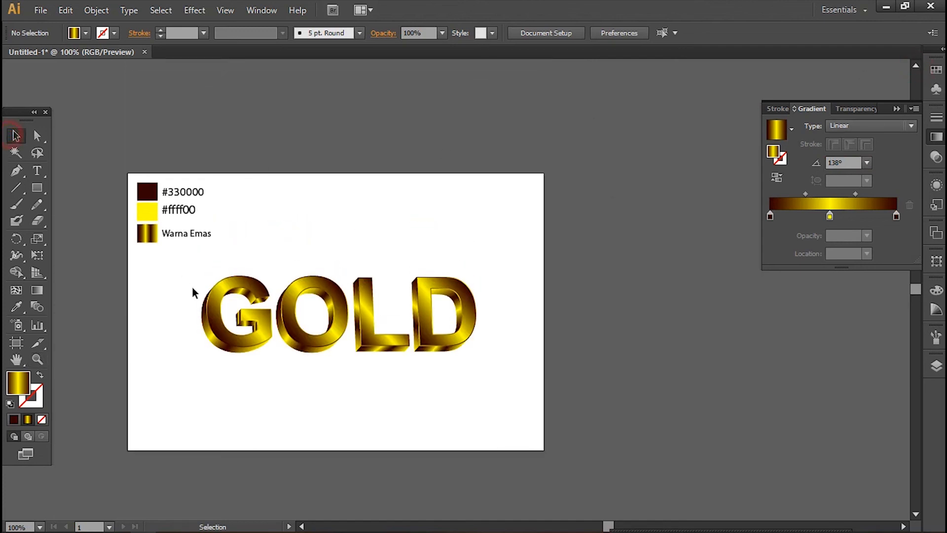
{"action": "left_click_drag", "start_coordinate": [185, 269], "coordinate": [547, 393]}
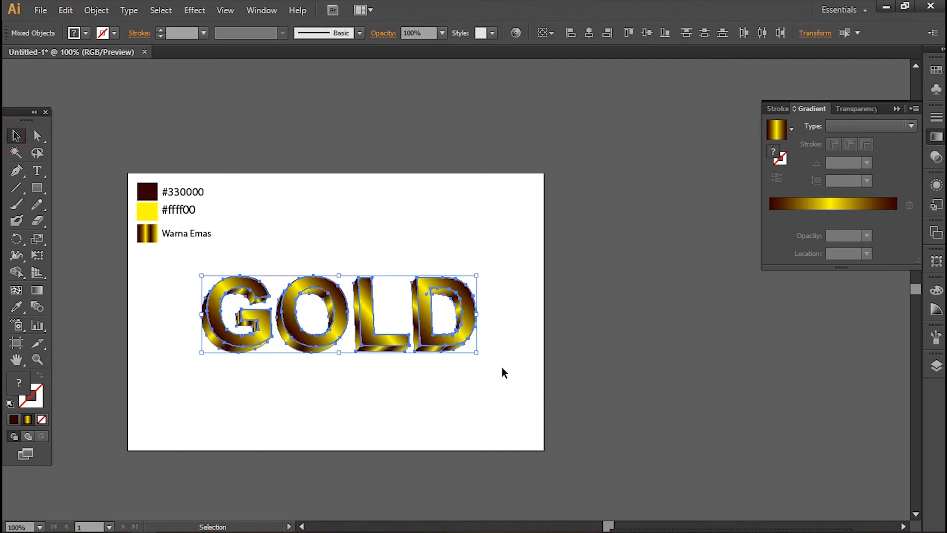
{"action": "left_click_drag", "start_coordinate": [477, 351], "coordinate": [502, 369]}
{"action": "left_click", "coordinate": [583, 382]}
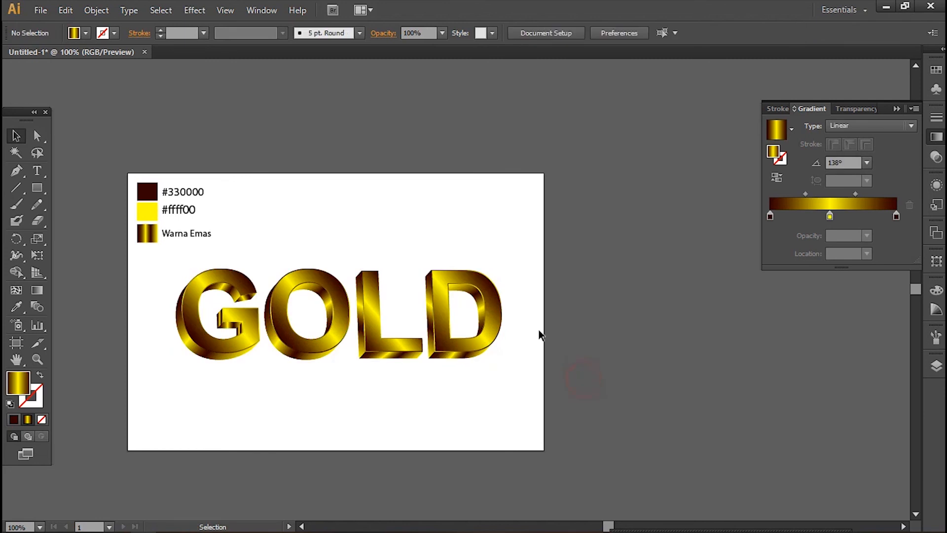
Delete the colour swatches and their labels from the artboard, and move the GOLD lettering slightly upward.
{"action": "left_click_drag", "start_coordinate": [104, 217], "coordinate": [99, 191]}
{"action": "key", "text": "Delete"}
{"action": "left_click_drag", "start_coordinate": [141, 232], "coordinate": [532, 382]}
{"action": "left_click_drag", "start_coordinate": [402, 355], "coordinate": [407, 337]}
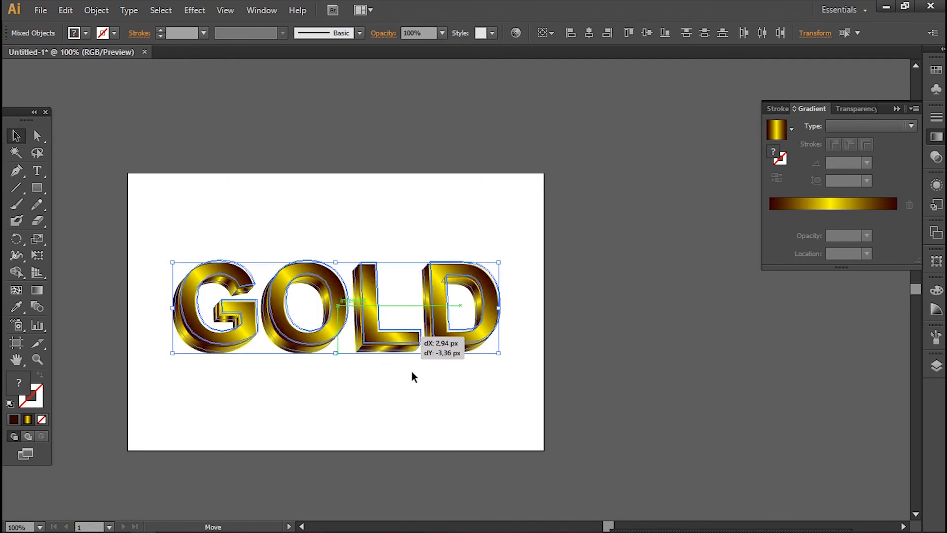
{"action": "left_click", "coordinate": [414, 389]}
Group all parts of the GOLD lettering and nudge the group to centre it horizontally on the artboard.
{"action": "left_click", "coordinate": [389, 344]}
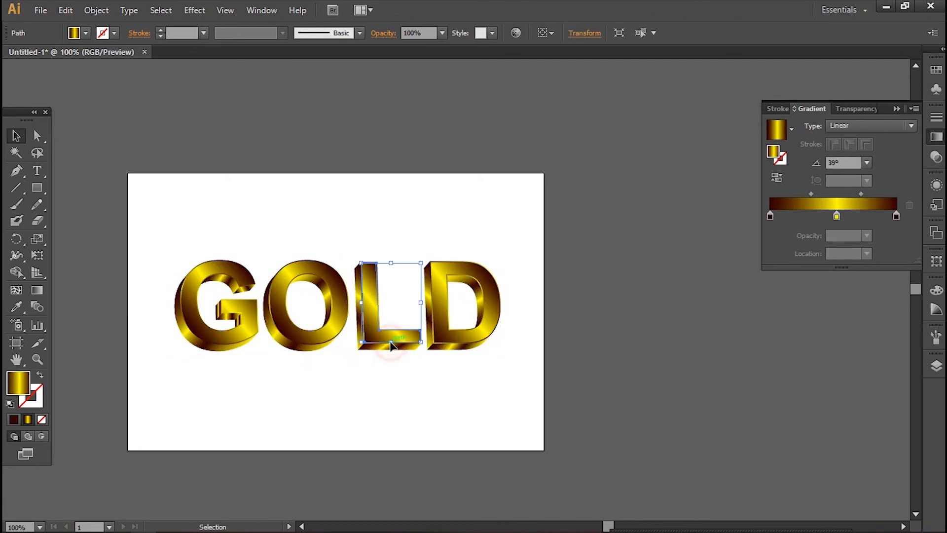
{"action": "left_click", "coordinate": [383, 393]}
{"action": "left_click", "coordinate": [124, 230]}
{"action": "left_click_drag", "start_coordinate": [442, 363], "coordinate": [481, 370]}
{"action": "right_click", "coordinate": [425, 324]}
{"action": "left_click", "coordinate": [456, 390]}
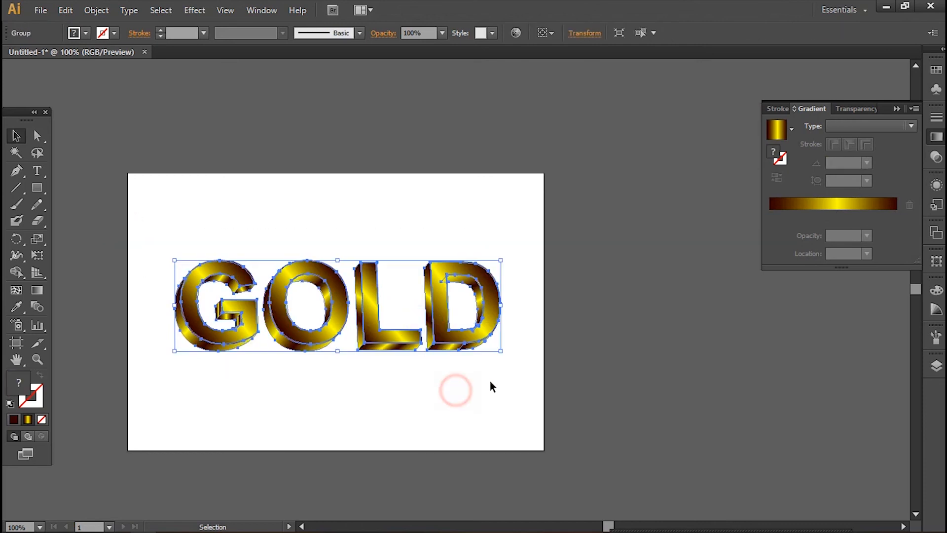
{"action": "left_click", "coordinate": [500, 373]}
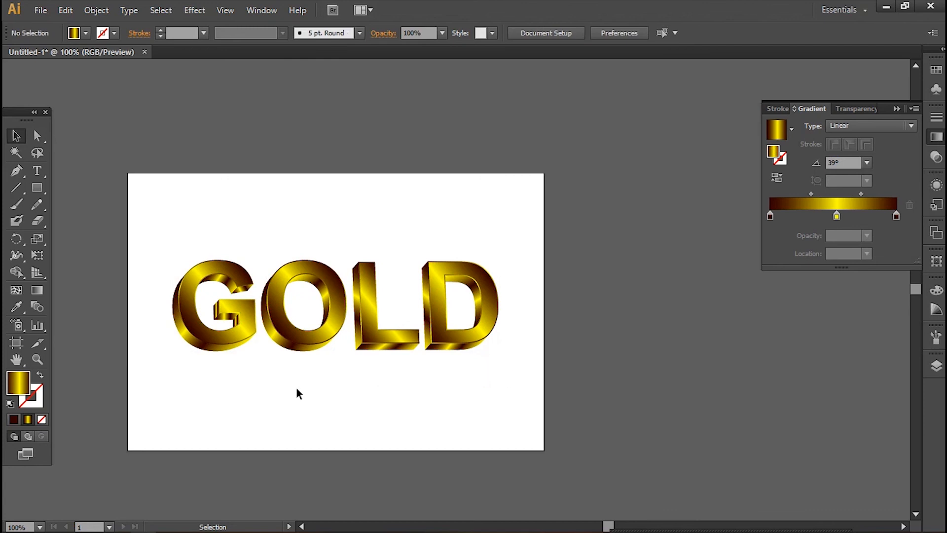
{"action": "left_click_drag", "start_coordinate": [176, 259], "coordinate": [580, 391]}
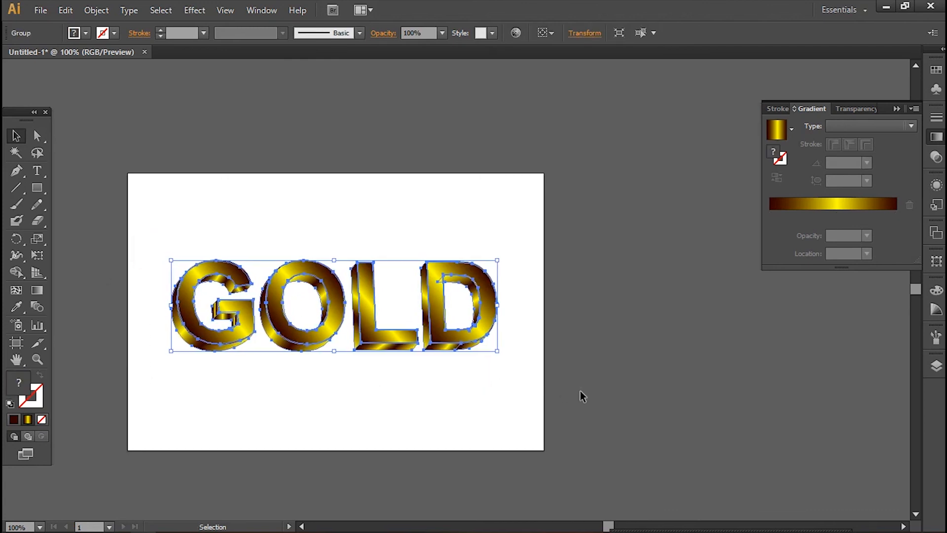
{"action": "left_click", "coordinate": [511, 449]}
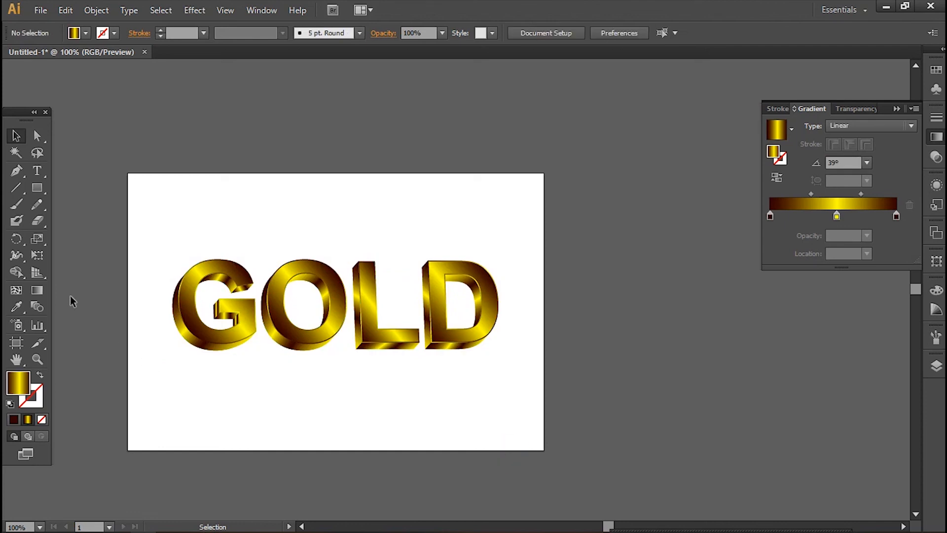
Draw a rectangle covering the whole artboard and send it to the back behind the GOLD lettering.
{"action": "left_click", "coordinate": [36, 186]}
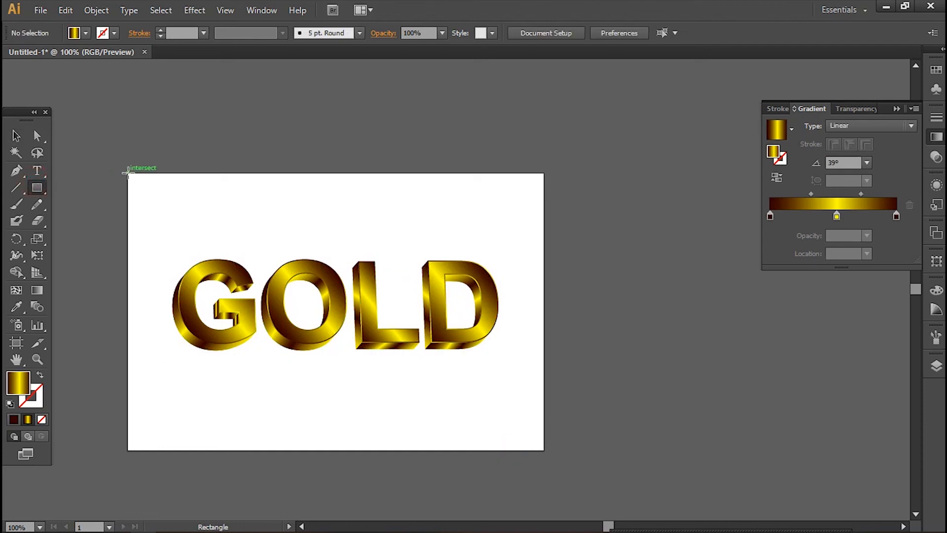
{"action": "left_click_drag", "start_coordinate": [127, 172], "coordinate": [545, 450]}
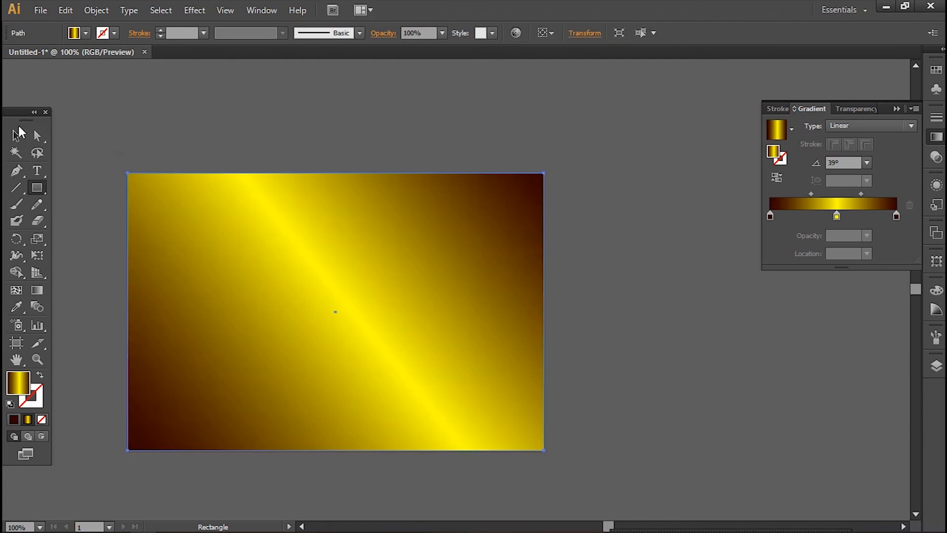
{"action": "left_click", "coordinate": [17, 131]}
{"action": "right_click", "coordinate": [236, 278]}
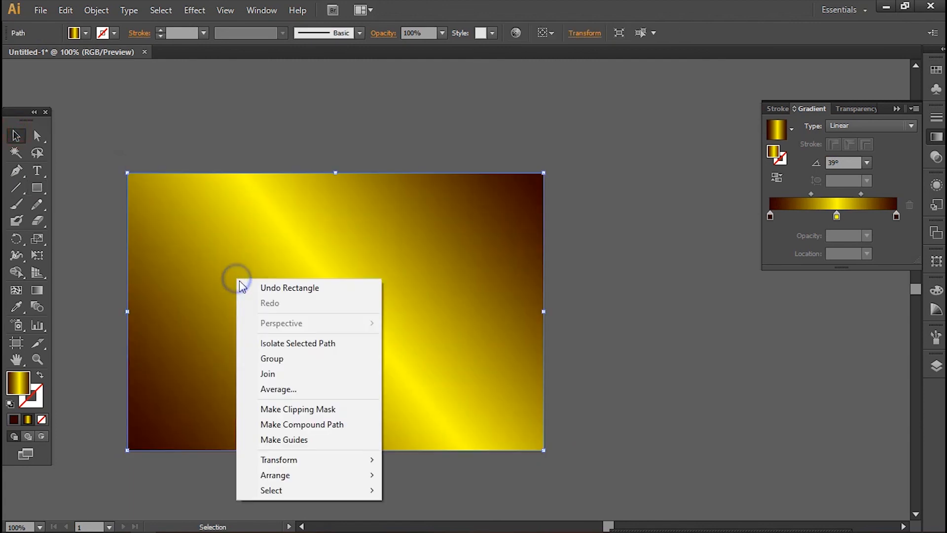
{"action": "mouse_move", "coordinate": [369, 476]}
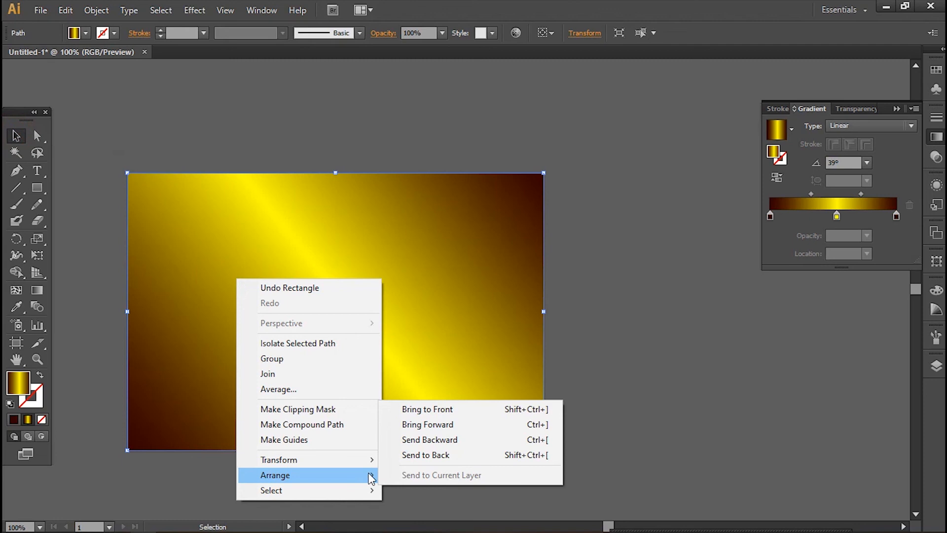
{"action": "left_click", "coordinate": [417, 456]}
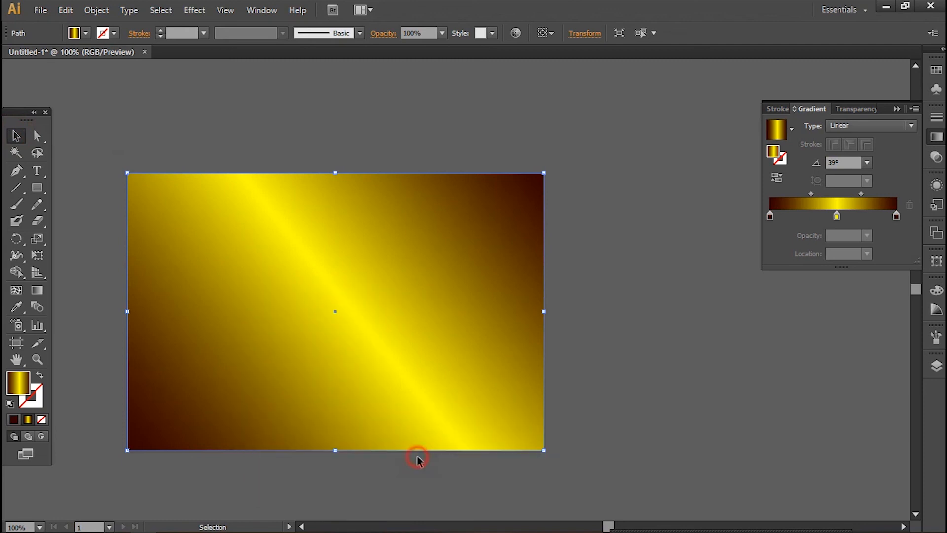
Fill the background rectangle with the White, Black gradient preset and set the gradient type to Radial.
{"action": "left_click", "coordinate": [792, 129]}
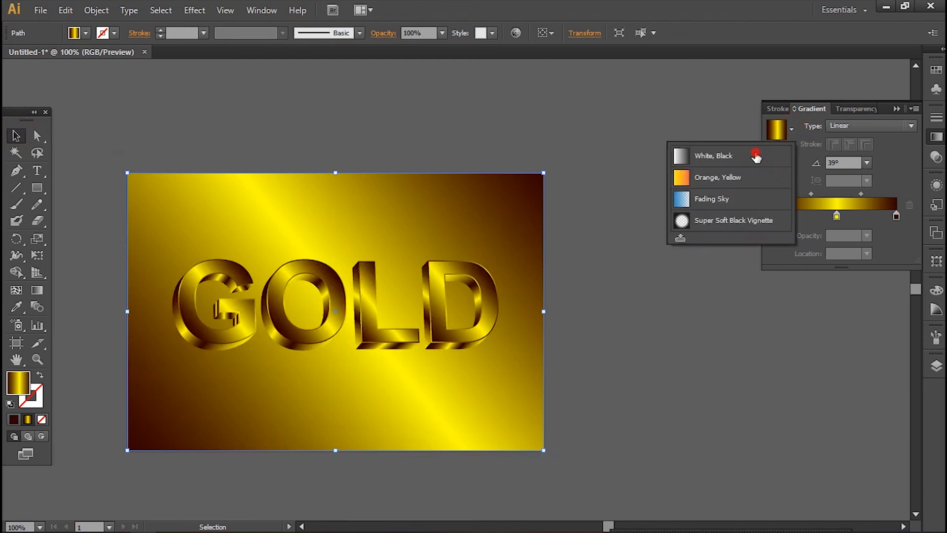
{"action": "left_click", "coordinate": [756, 156]}
{"action": "left_click", "coordinate": [852, 126]}
{"action": "left_click", "coordinate": [852, 155]}
Change the background's fill colour to a near-black gray, picked with the web-colours-only restriction turned off.
{"action": "left_click", "coordinate": [771, 218]}
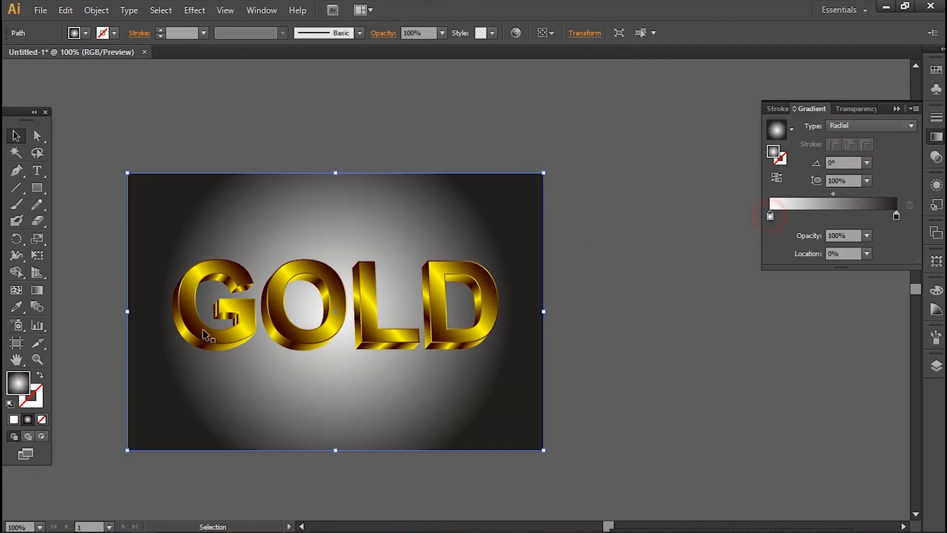
{"action": "double_click", "coordinate": [24, 387]}
{"action": "left_click_drag", "start_coordinate": [662, 393], "coordinate": [595, 403]}
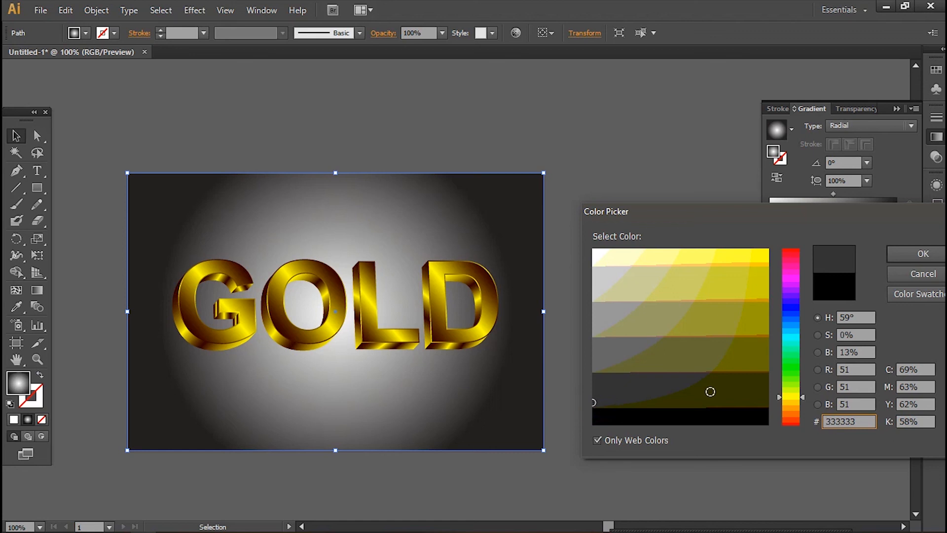
{"action": "left_click", "coordinate": [661, 441]}
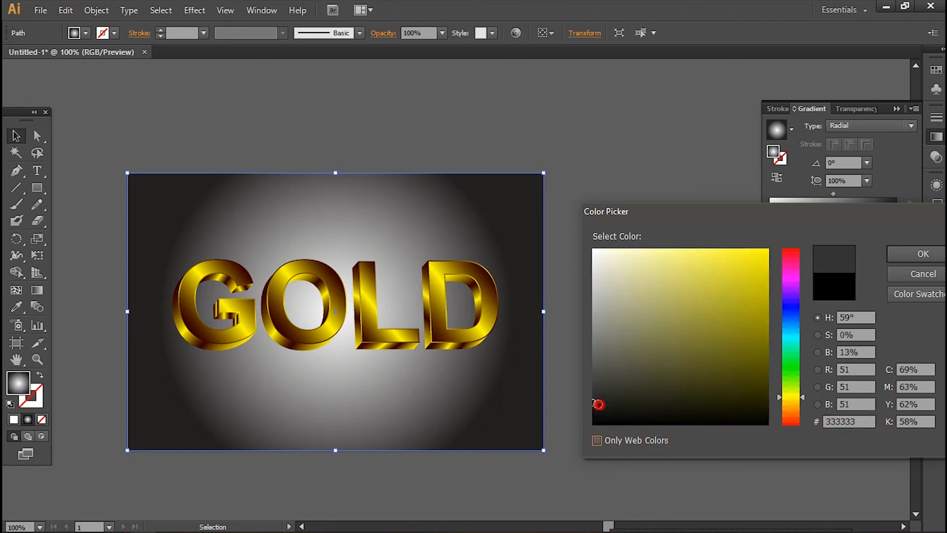
{"action": "left_click_drag", "start_coordinate": [599, 405], "coordinate": [595, 408]}
{"action": "left_click", "coordinate": [893, 251]}
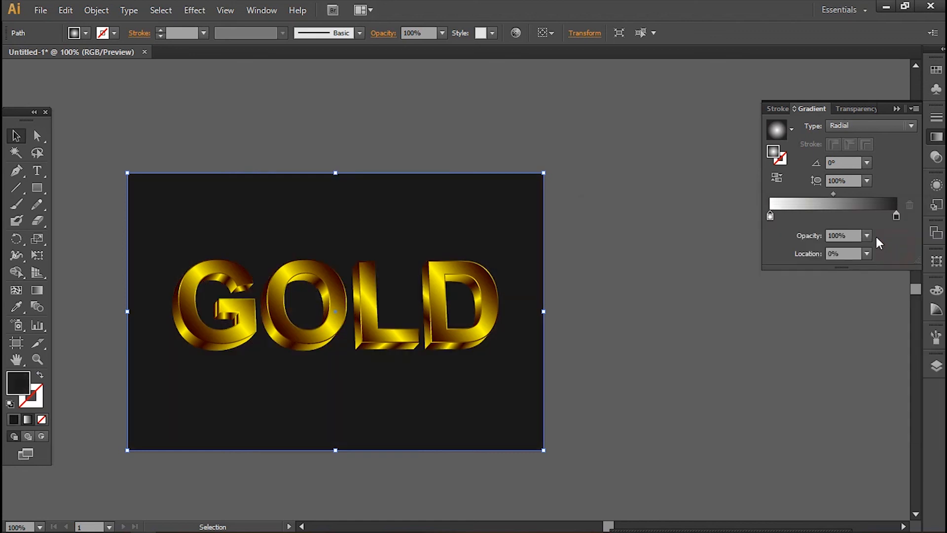
Set the midpoint of the background's dark radial gradient to 51,61% and reverse the gradient.
{"action": "left_click_drag", "start_coordinate": [834, 194], "coordinate": [835, 193]}
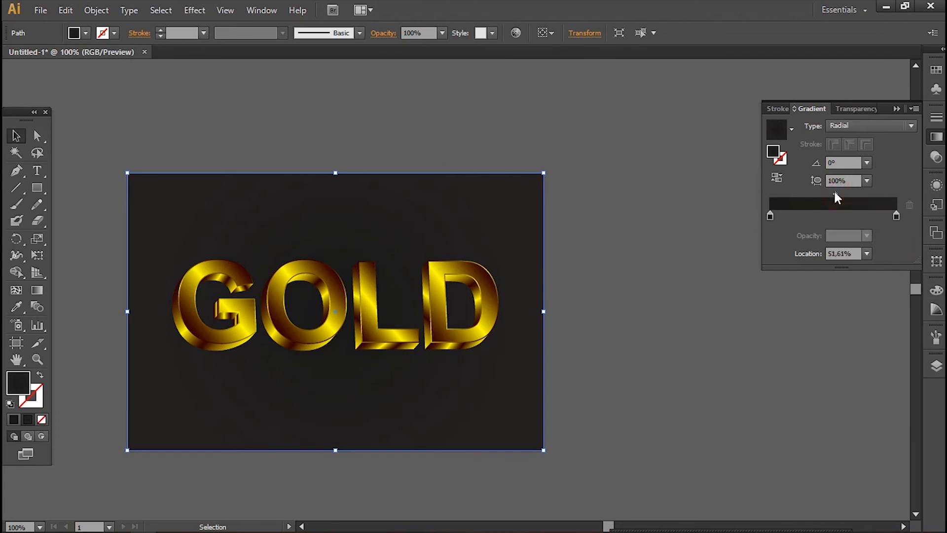
{"action": "left_click", "coordinate": [777, 177]}
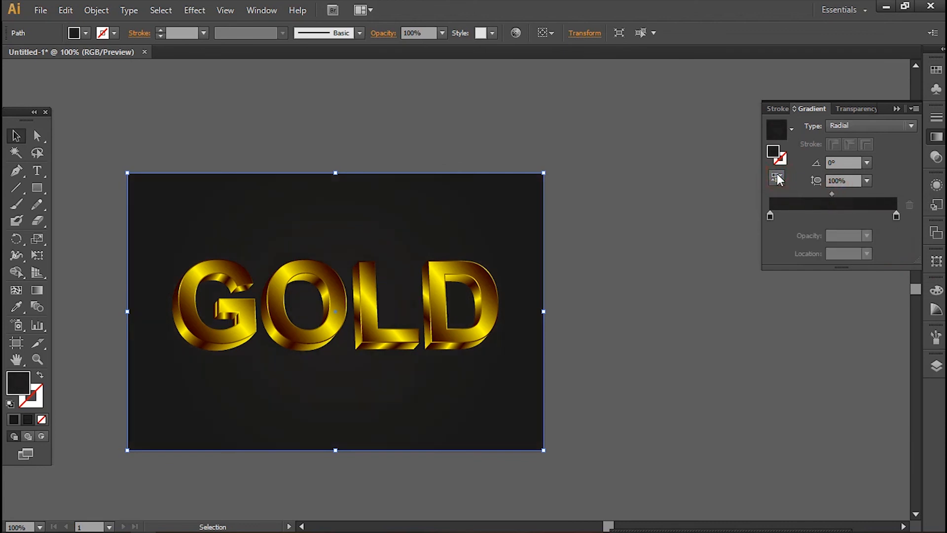
Set the 100% stop of the background's radial gradient to dark gray 1e1e1e and nudge the gradient's midpoint slightly.
{"action": "left_click", "coordinate": [896, 217]}
{"action": "double_click", "coordinate": [11, 385]}
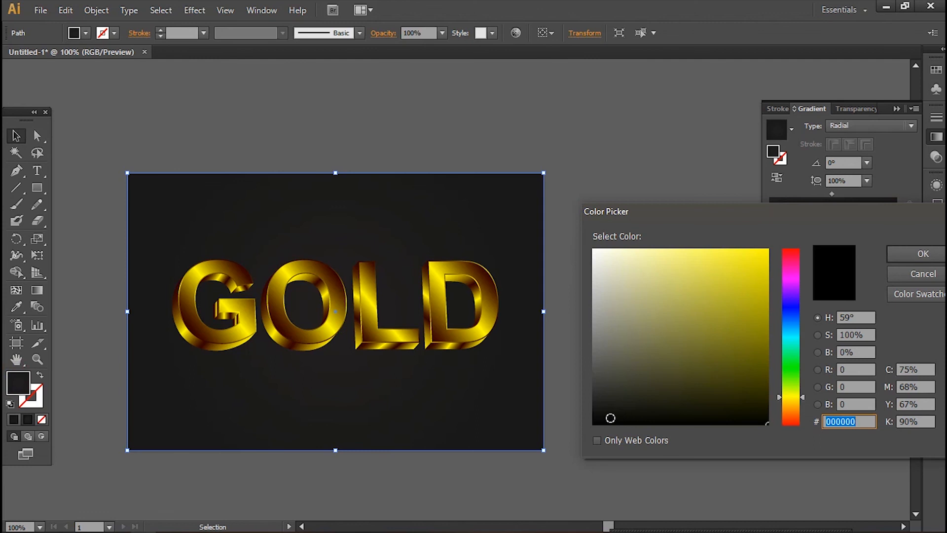
{"action": "left_click_drag", "start_coordinate": [602, 411], "coordinate": [593, 404]}
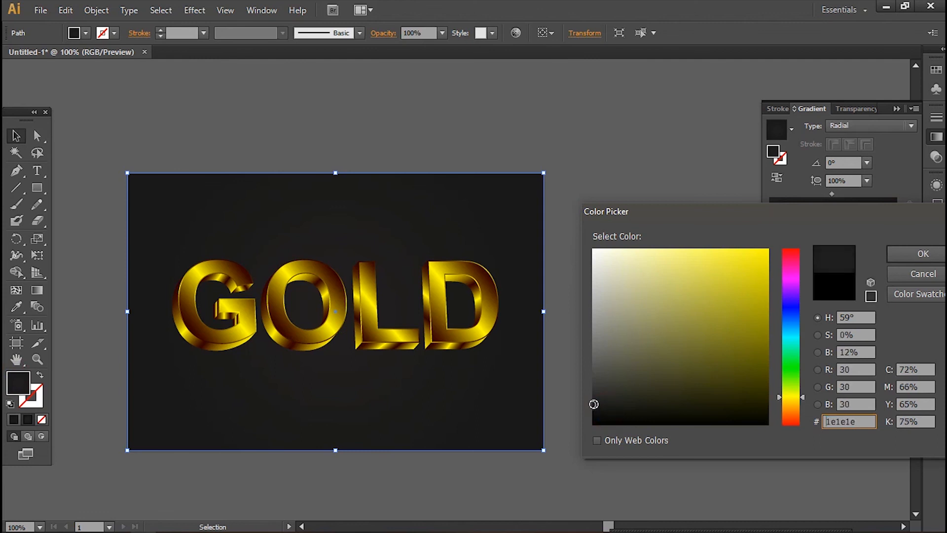
{"action": "left_click", "coordinate": [919, 254]}
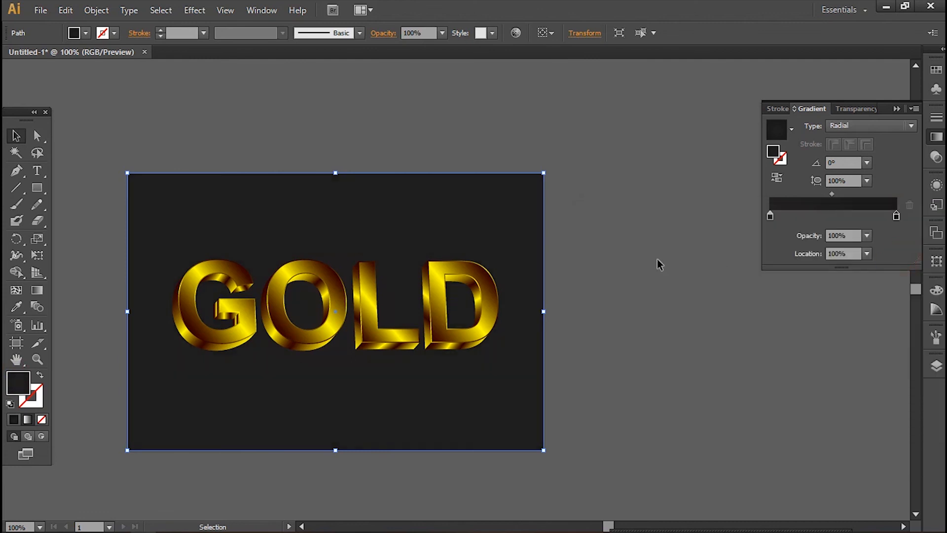
{"action": "left_click_drag", "start_coordinate": [831, 194], "coordinate": [832, 193]}
{"action": "left_click", "coordinate": [778, 177]}
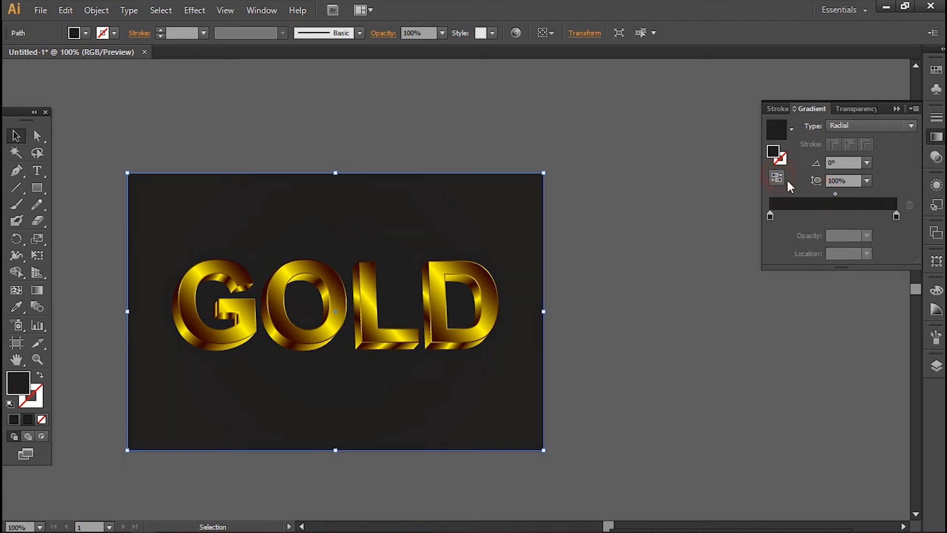
{"action": "left_click", "coordinate": [777, 179]}
Set the gradient's 0% stop to a darker near-black gray and reverse the gradient so the background's centre is lighter.
{"action": "left_click", "coordinate": [770, 216]}
{"action": "double_click", "coordinate": [22, 386]}
{"action": "left_click", "coordinate": [610, 411]}
{"action": "left_click", "coordinate": [593, 413]}
{"action": "left_click", "coordinate": [910, 254]}
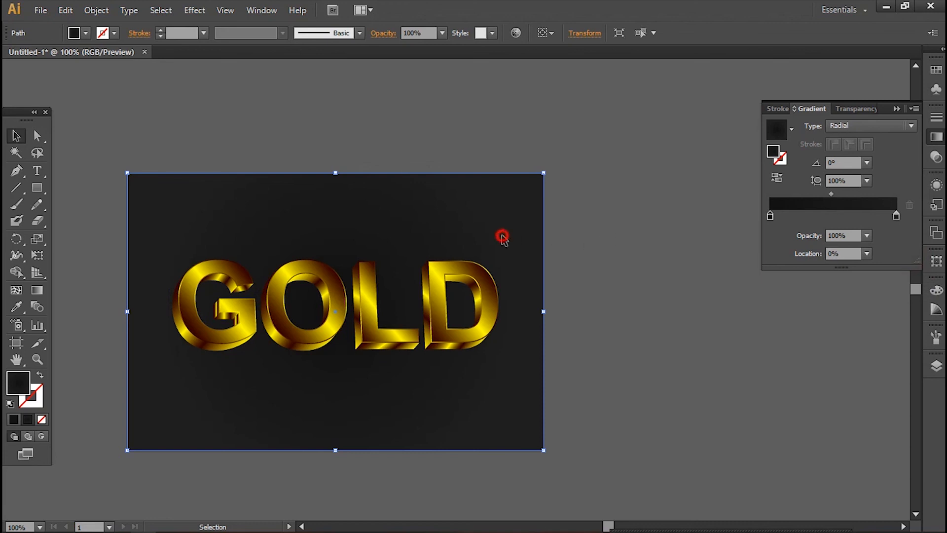
{"action": "left_click", "coordinate": [775, 179]}
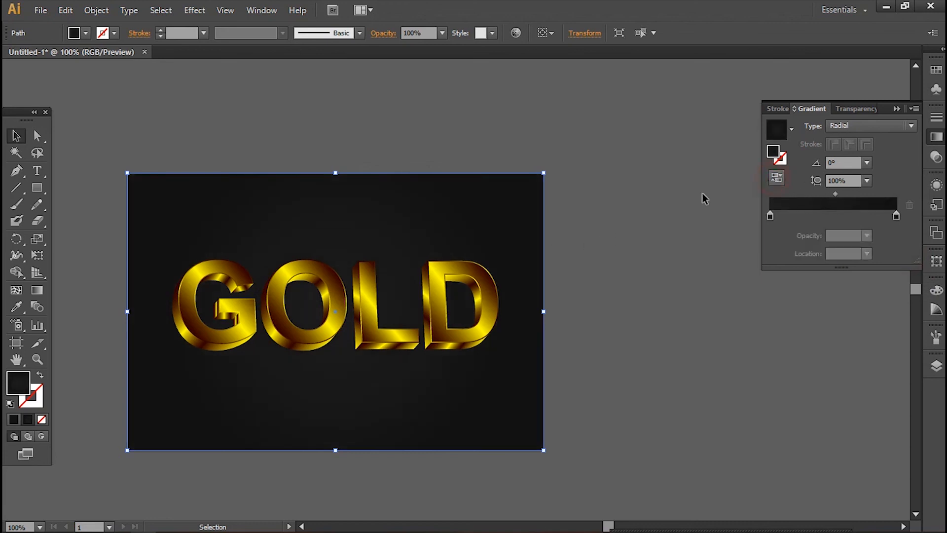
{"action": "left_click", "coordinate": [644, 210]}
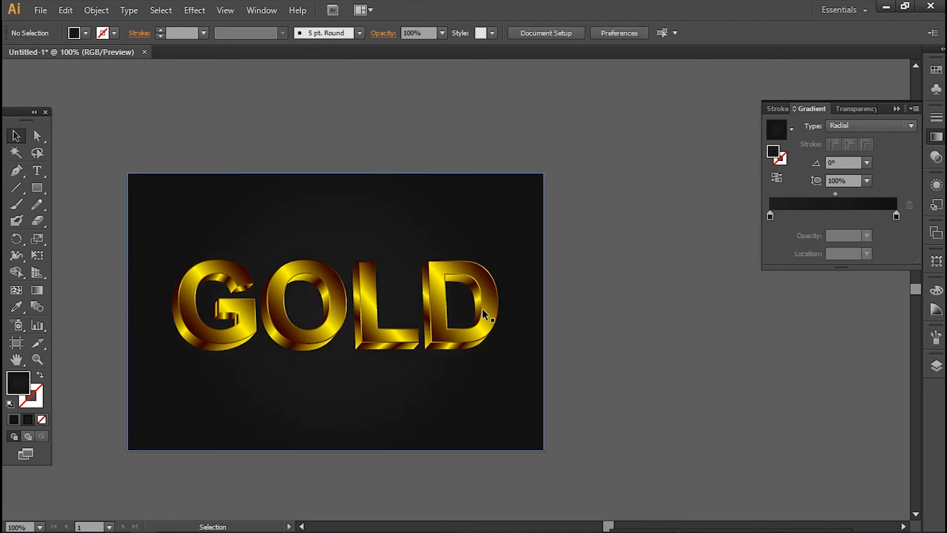
Lock the dark background rectangle behind the GOLD lettering.
{"action": "left_click", "coordinate": [471, 326]}
{"action": "left_click", "coordinate": [621, 375]}
{"action": "left_click", "coordinate": [544, 373]}
{"action": "left_click", "coordinate": [96, 10]}
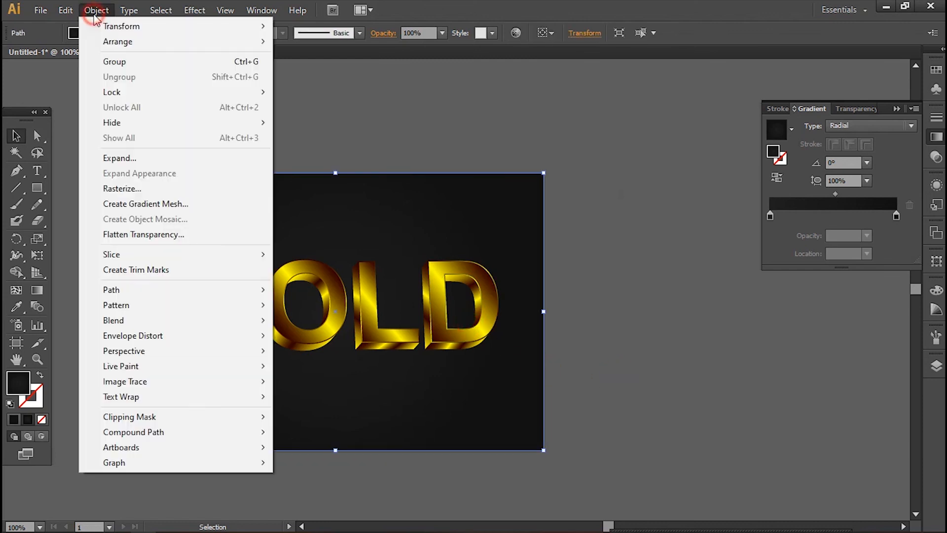
{"action": "left_click", "coordinate": [393, 96]}
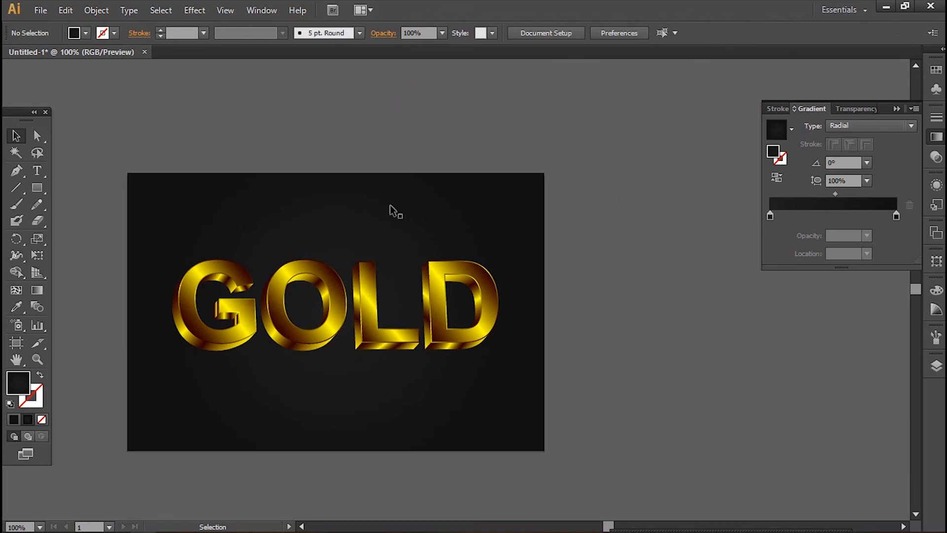
{"action": "left_click", "coordinate": [443, 419]}
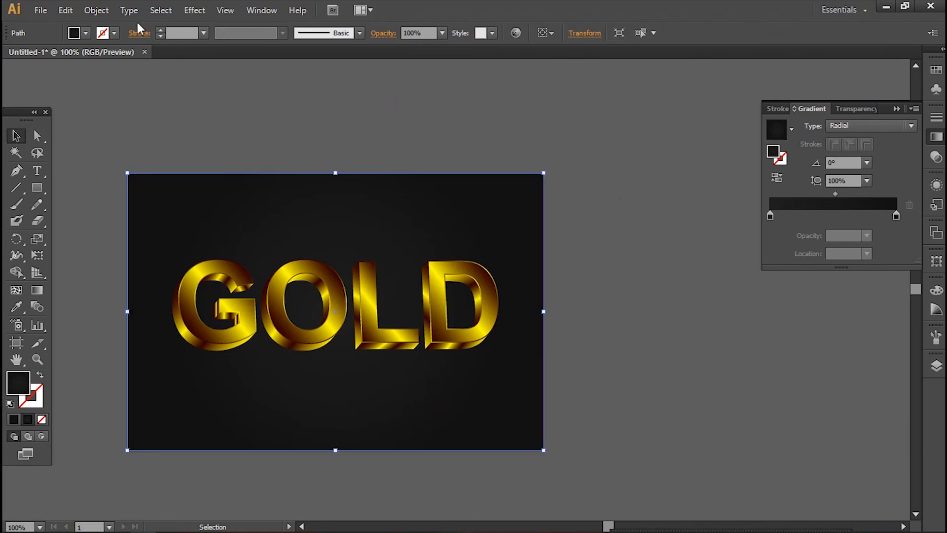
{"action": "left_click", "coordinate": [97, 11]}
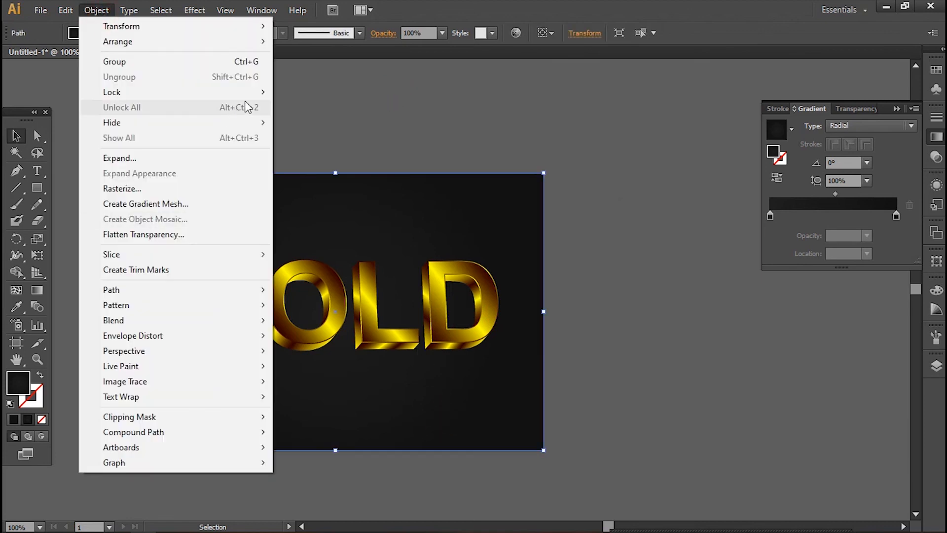
{"action": "left_click", "coordinate": [280, 91]}
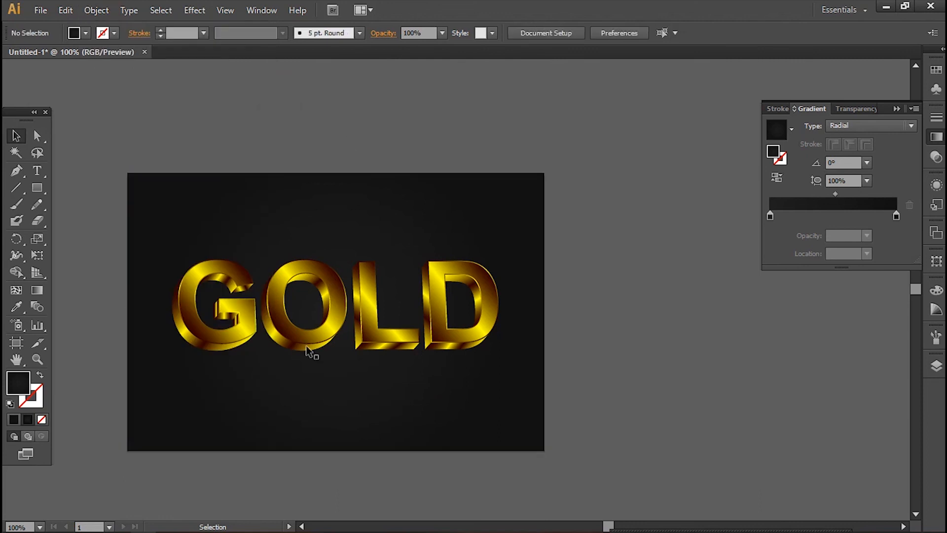
Nudge the grouped GOLD lettering slightly right and down to centre it on the background.
{"action": "left_click", "coordinate": [322, 336]}
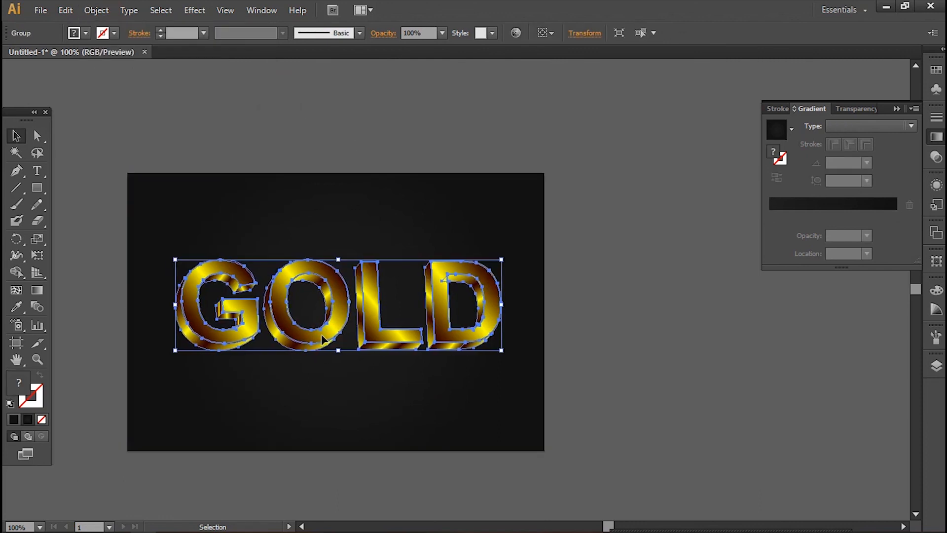
{"action": "left_click", "coordinate": [381, 104]}
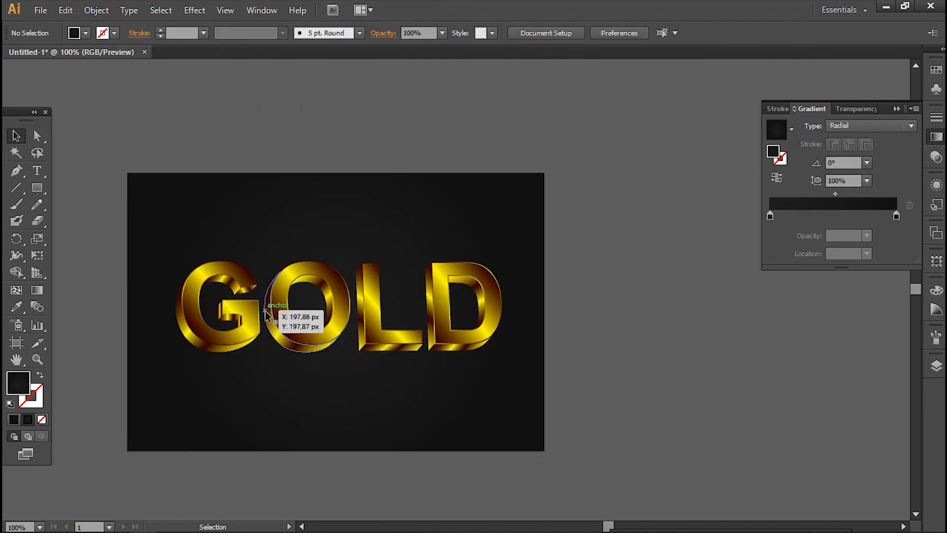
Apply a previewed Drop Shadow to the GOLD lettering: Multiply, 75% opacity, X offset 5 px, Y offset 7 px, blur 5 px, black.
{"action": "left_click", "coordinate": [269, 318]}
{"action": "left_click", "coordinate": [94, 10]}
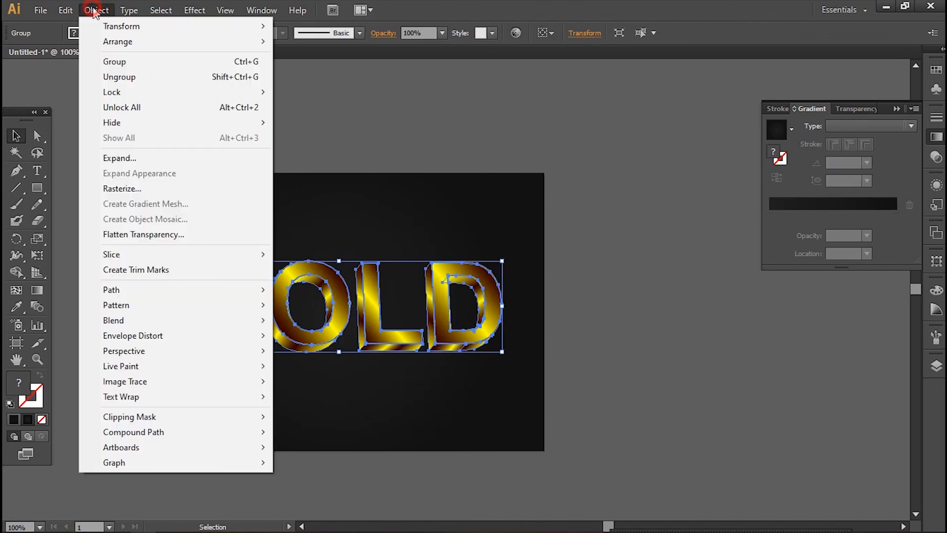
{"action": "mouse_move", "coordinate": [196, 10]}
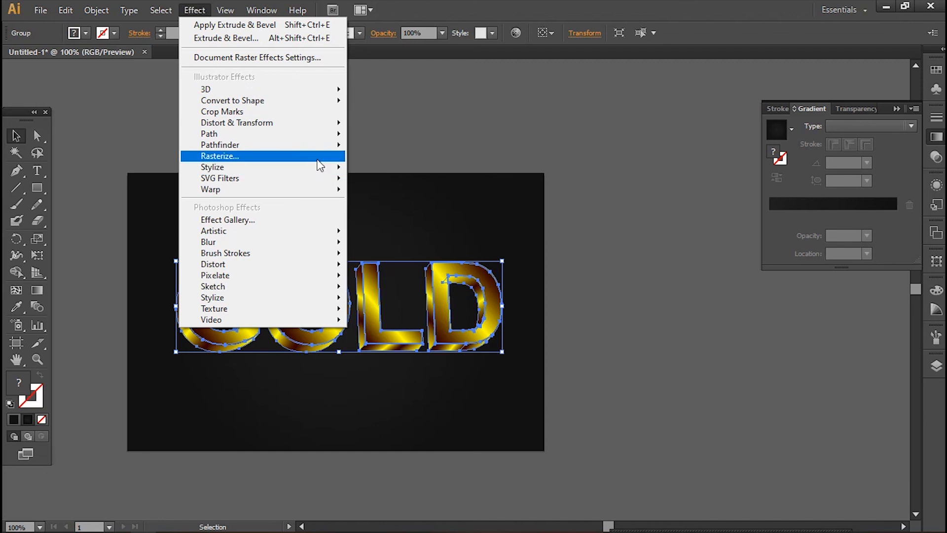
{"action": "mouse_move", "coordinate": [324, 170]}
{"action": "left_click", "coordinate": [390, 168]}
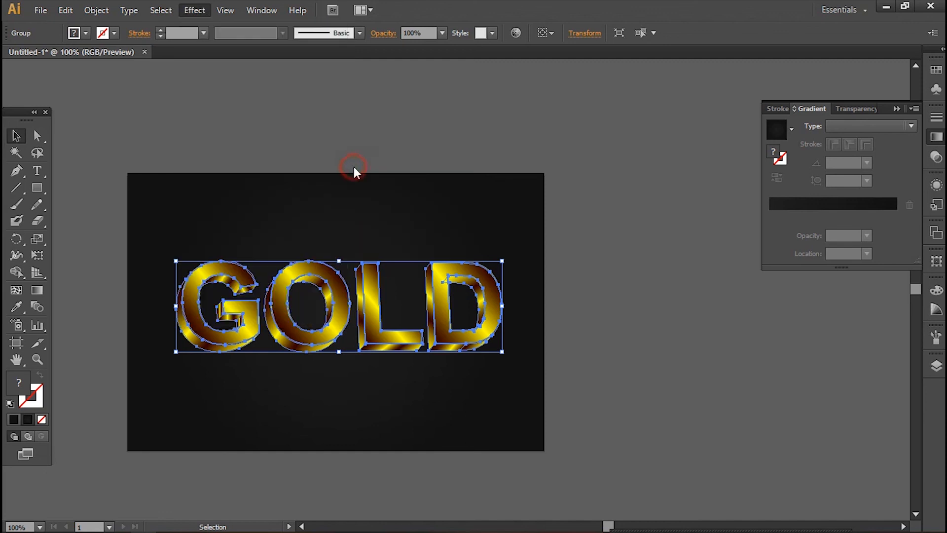
{"action": "left_click_drag", "start_coordinate": [795, 274], "coordinate": [676, 229]}
{"action": "left_click", "coordinate": [634, 395]}
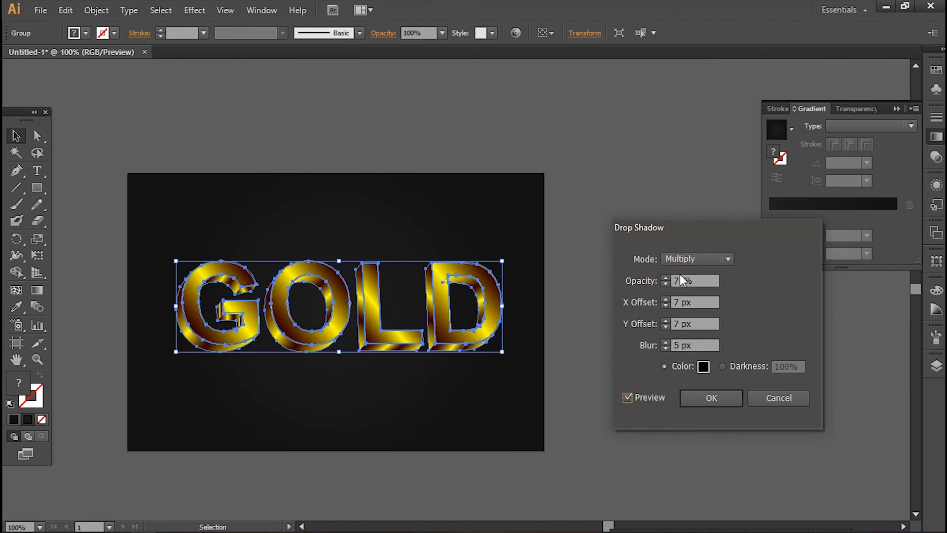
{"action": "left_click", "coordinate": [681, 323]}
{"action": "left_click", "coordinate": [680, 302]}
{"action": "left_click", "coordinate": [688, 395]}
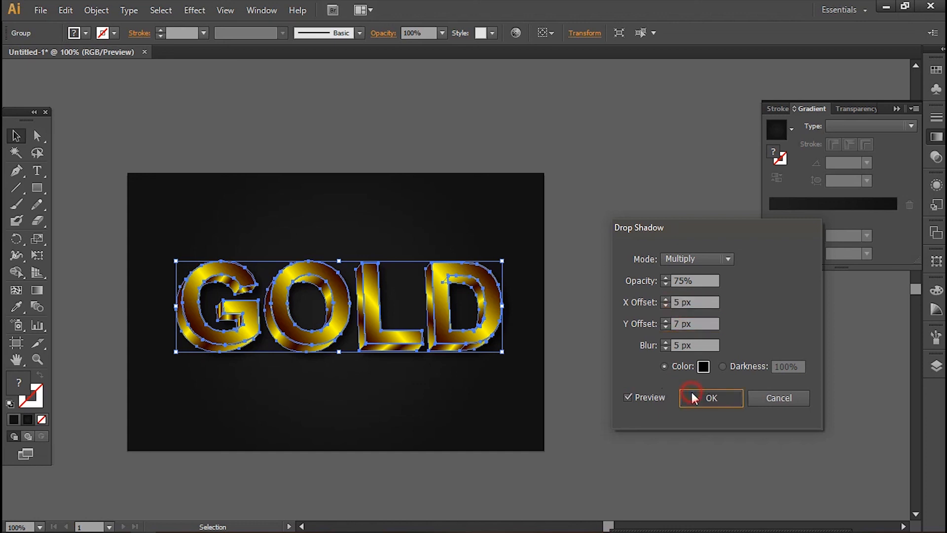
Deselect the lettering and zoom in on the whole artboard to inspect the finished gold text effect.
{"action": "left_click", "coordinate": [537, 297]}
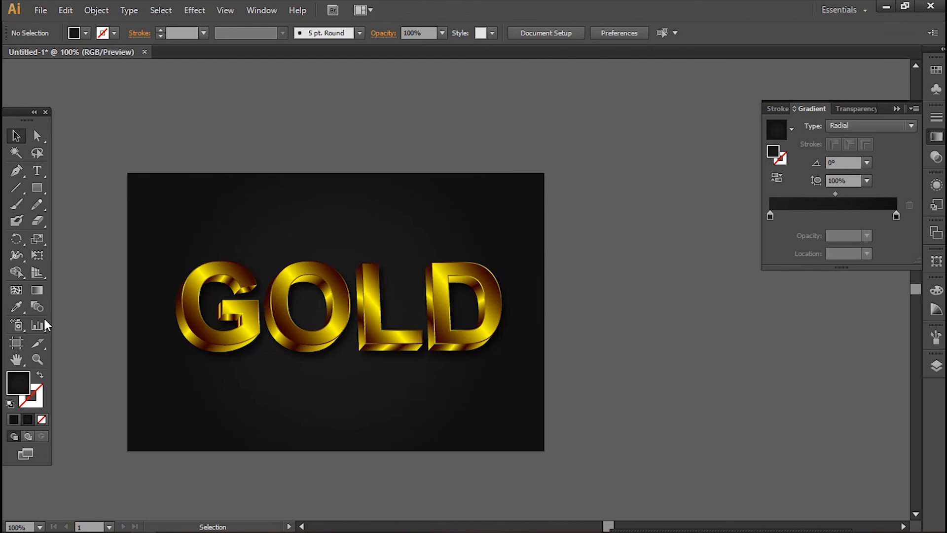
{"action": "left_click", "coordinate": [39, 359]}
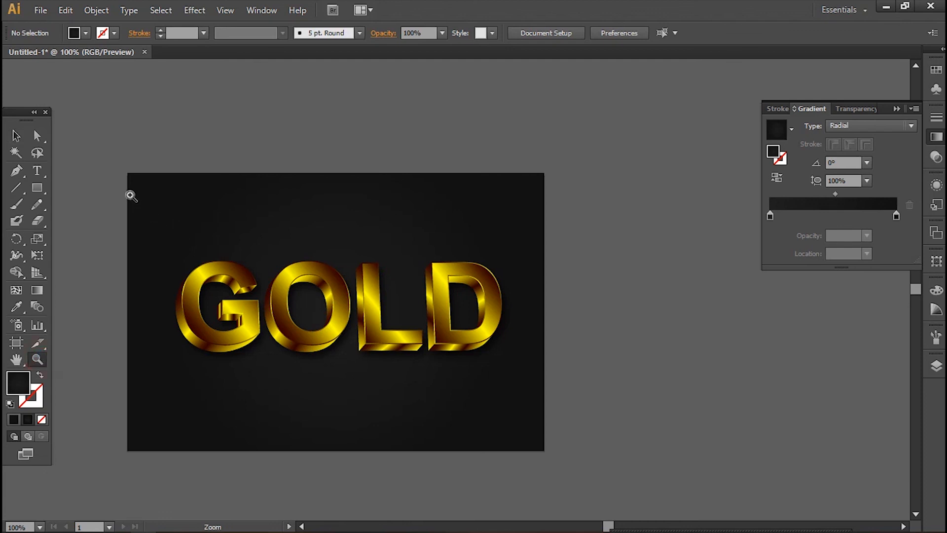
{"action": "left_click_drag", "start_coordinate": [125, 169], "coordinate": [543, 450]}
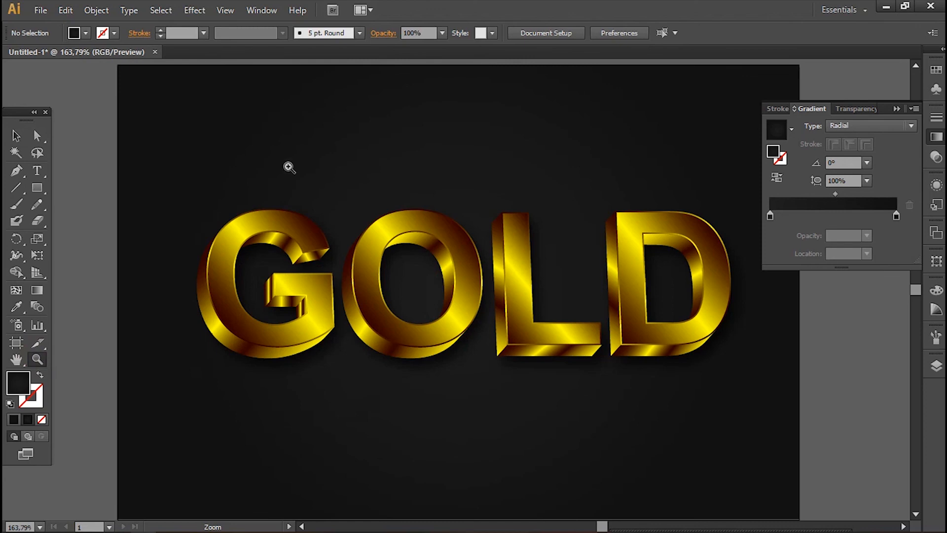